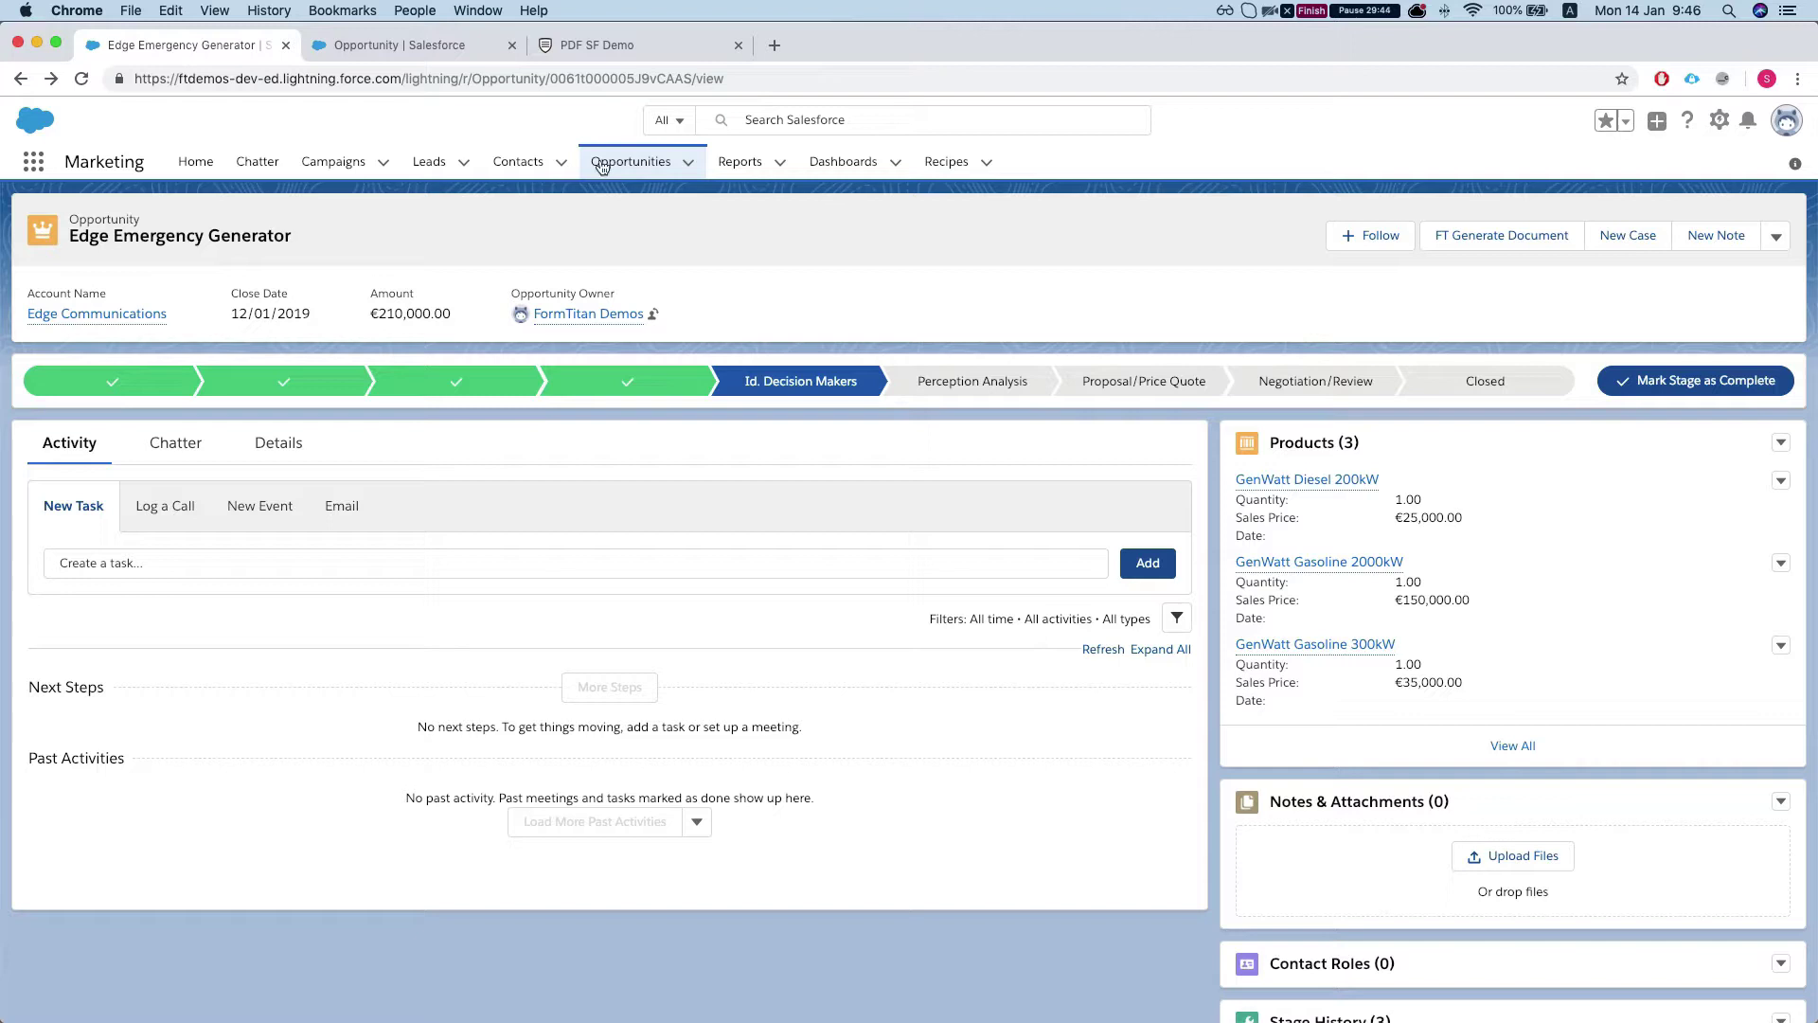
Open the PDF SF Demo form's Default PDF invoice template via PDF Mapping and show its PDF Settings
left_click(595, 53)
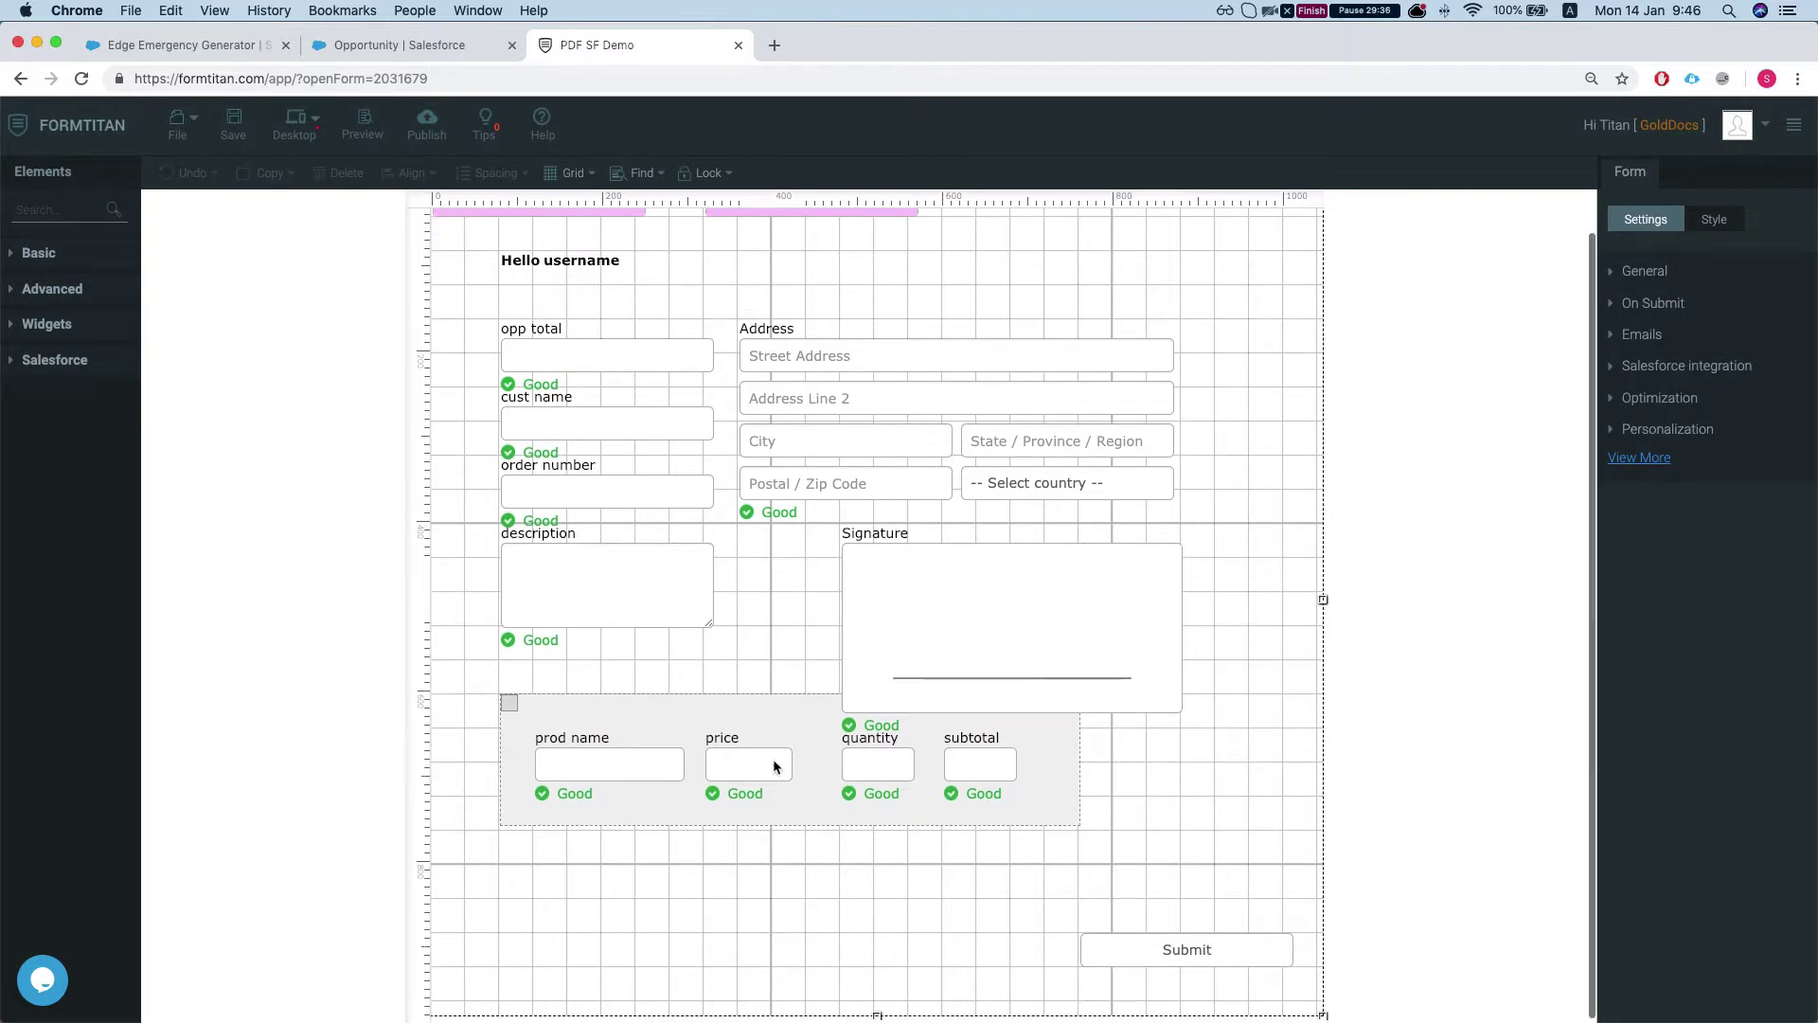
left_click(1639, 457)
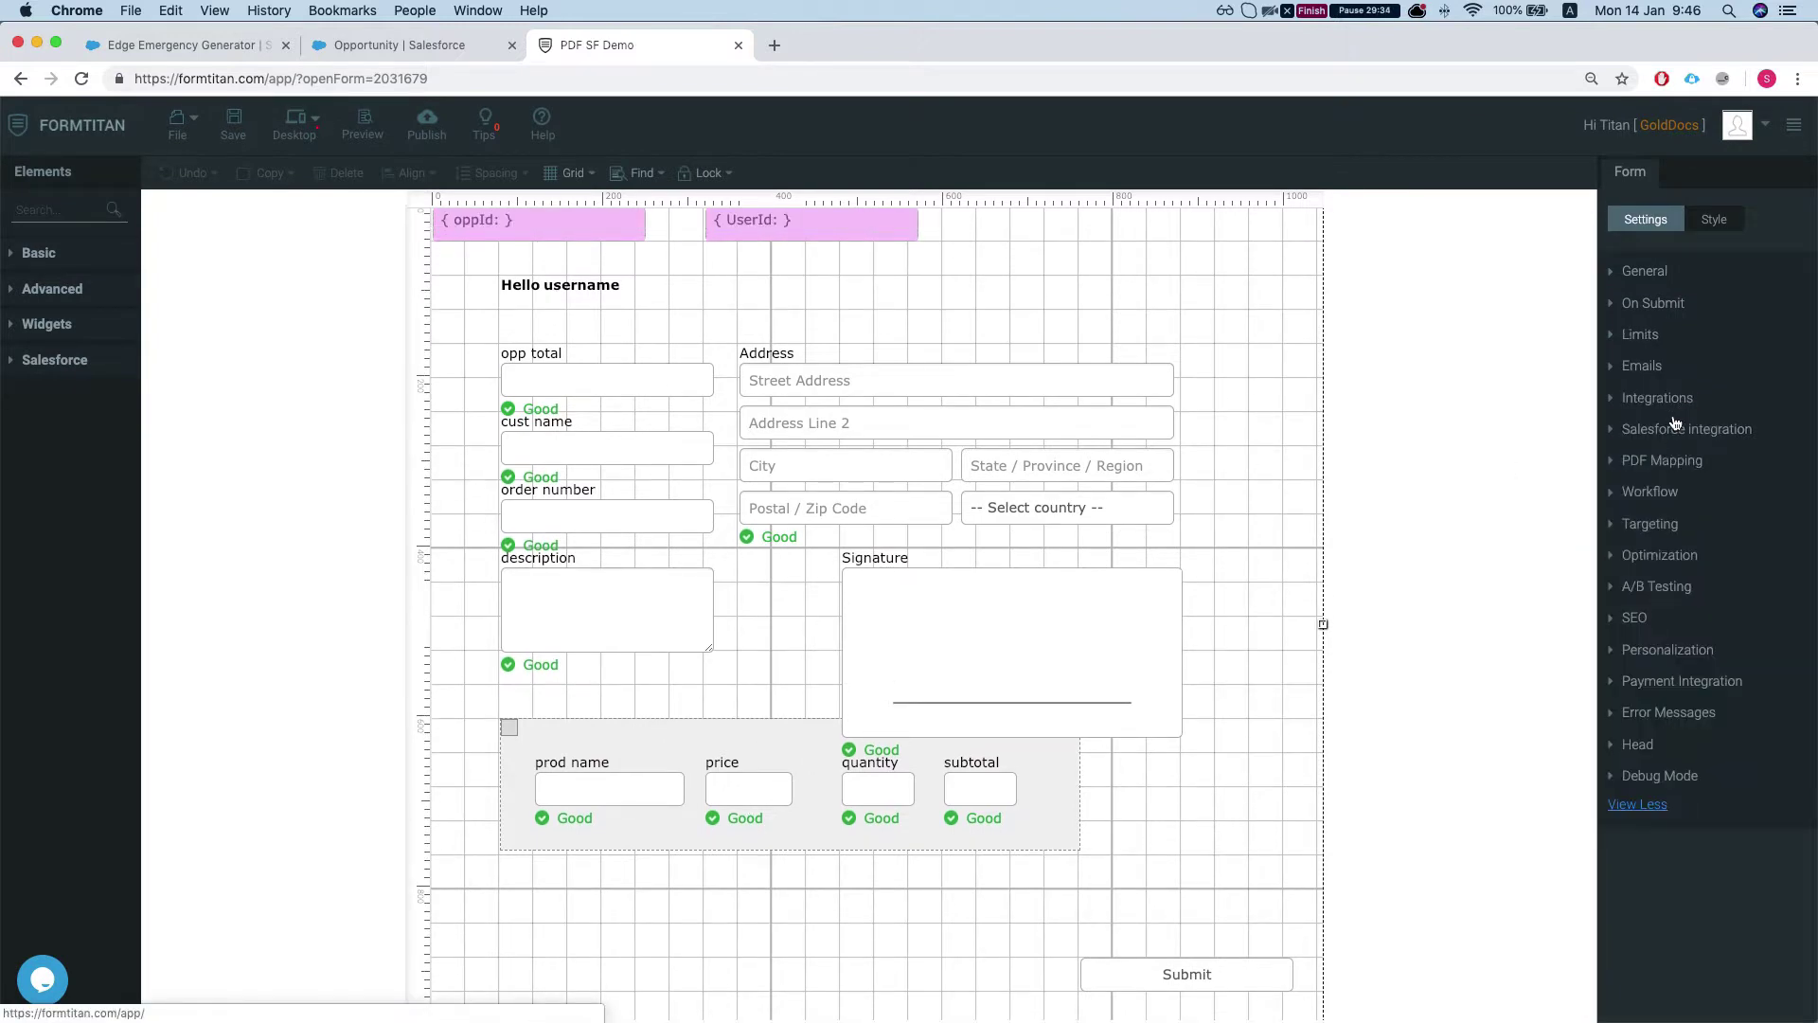
left_click(1643, 460)
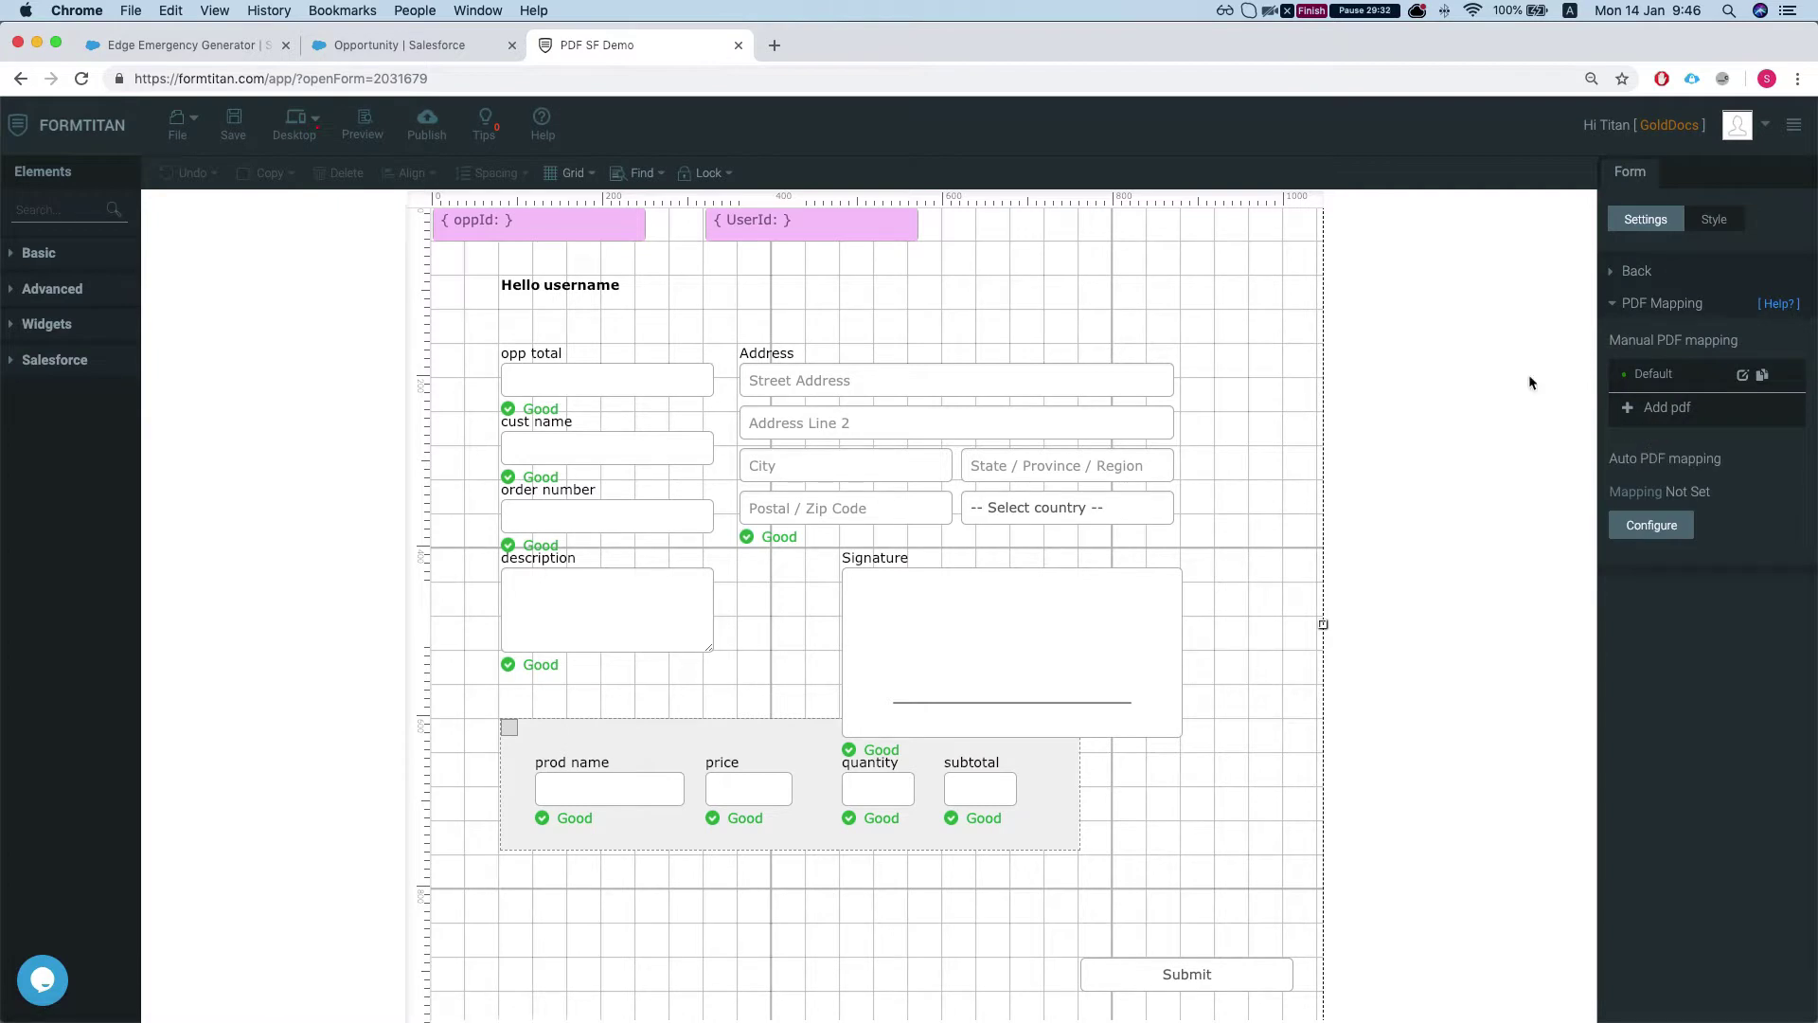
left_click(1742, 374)
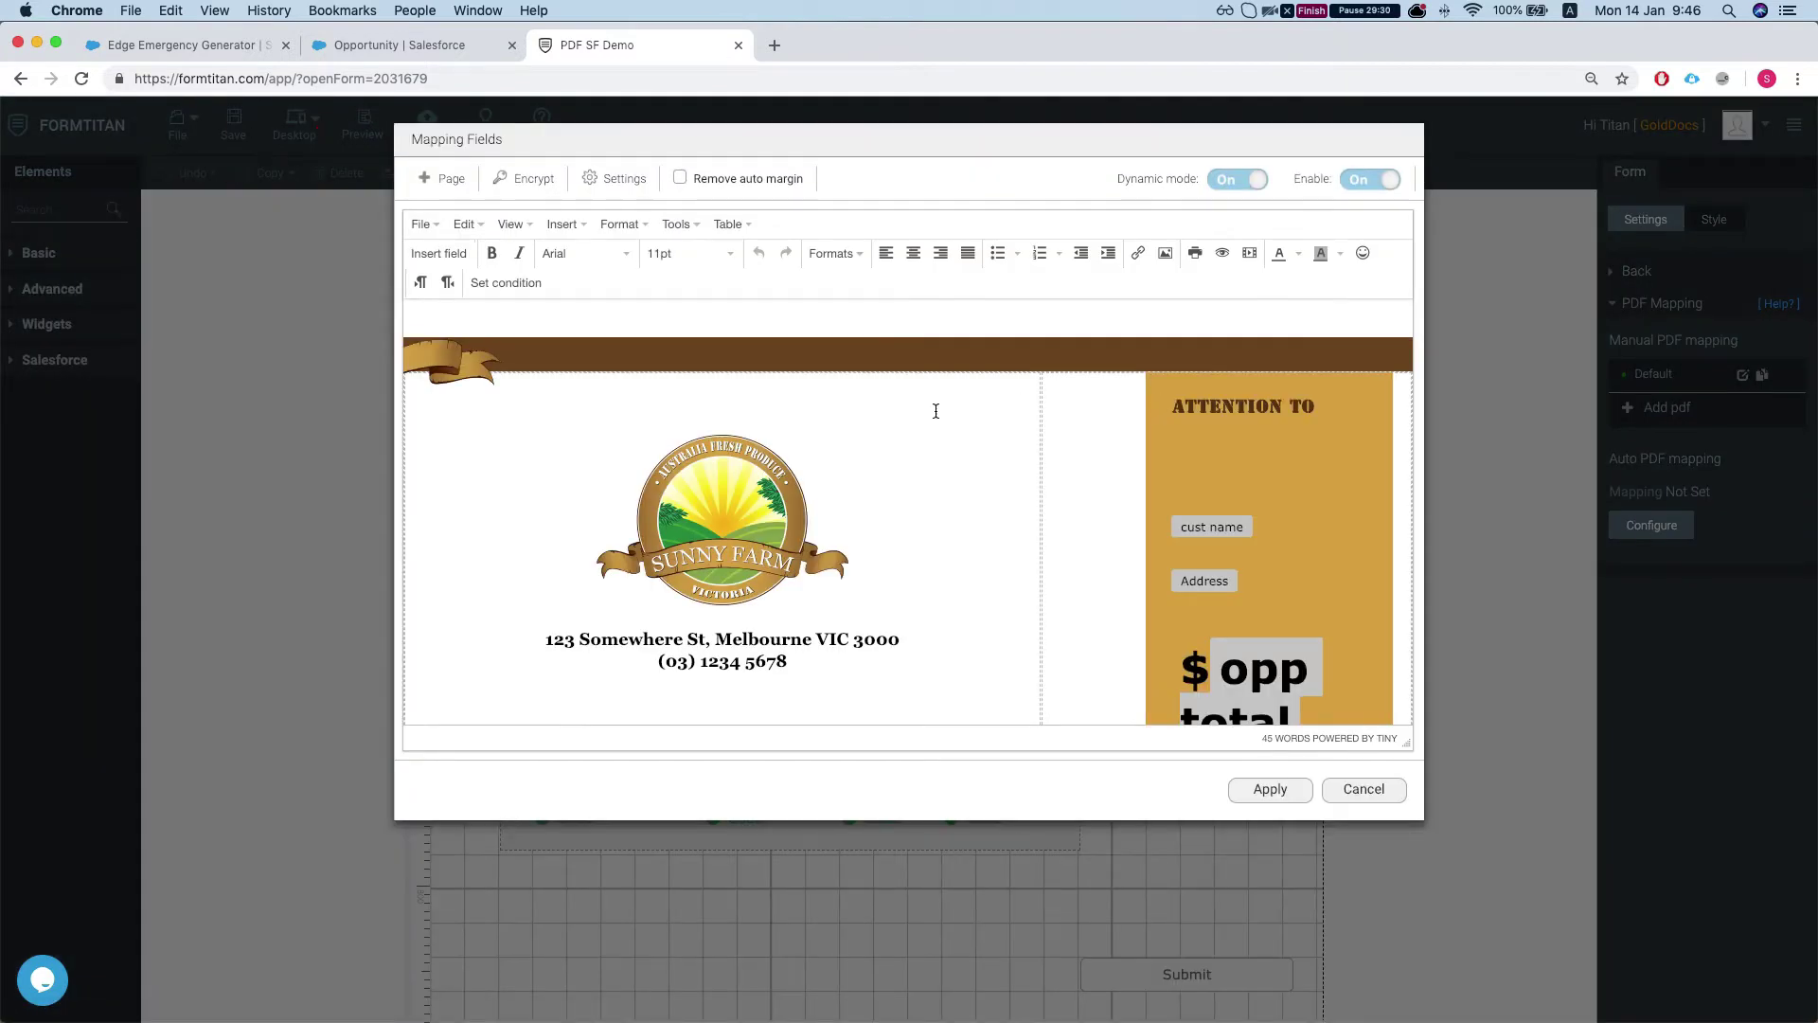
scroll(886, 417, "down", 3)
scroll(822, 433, "down", 5)
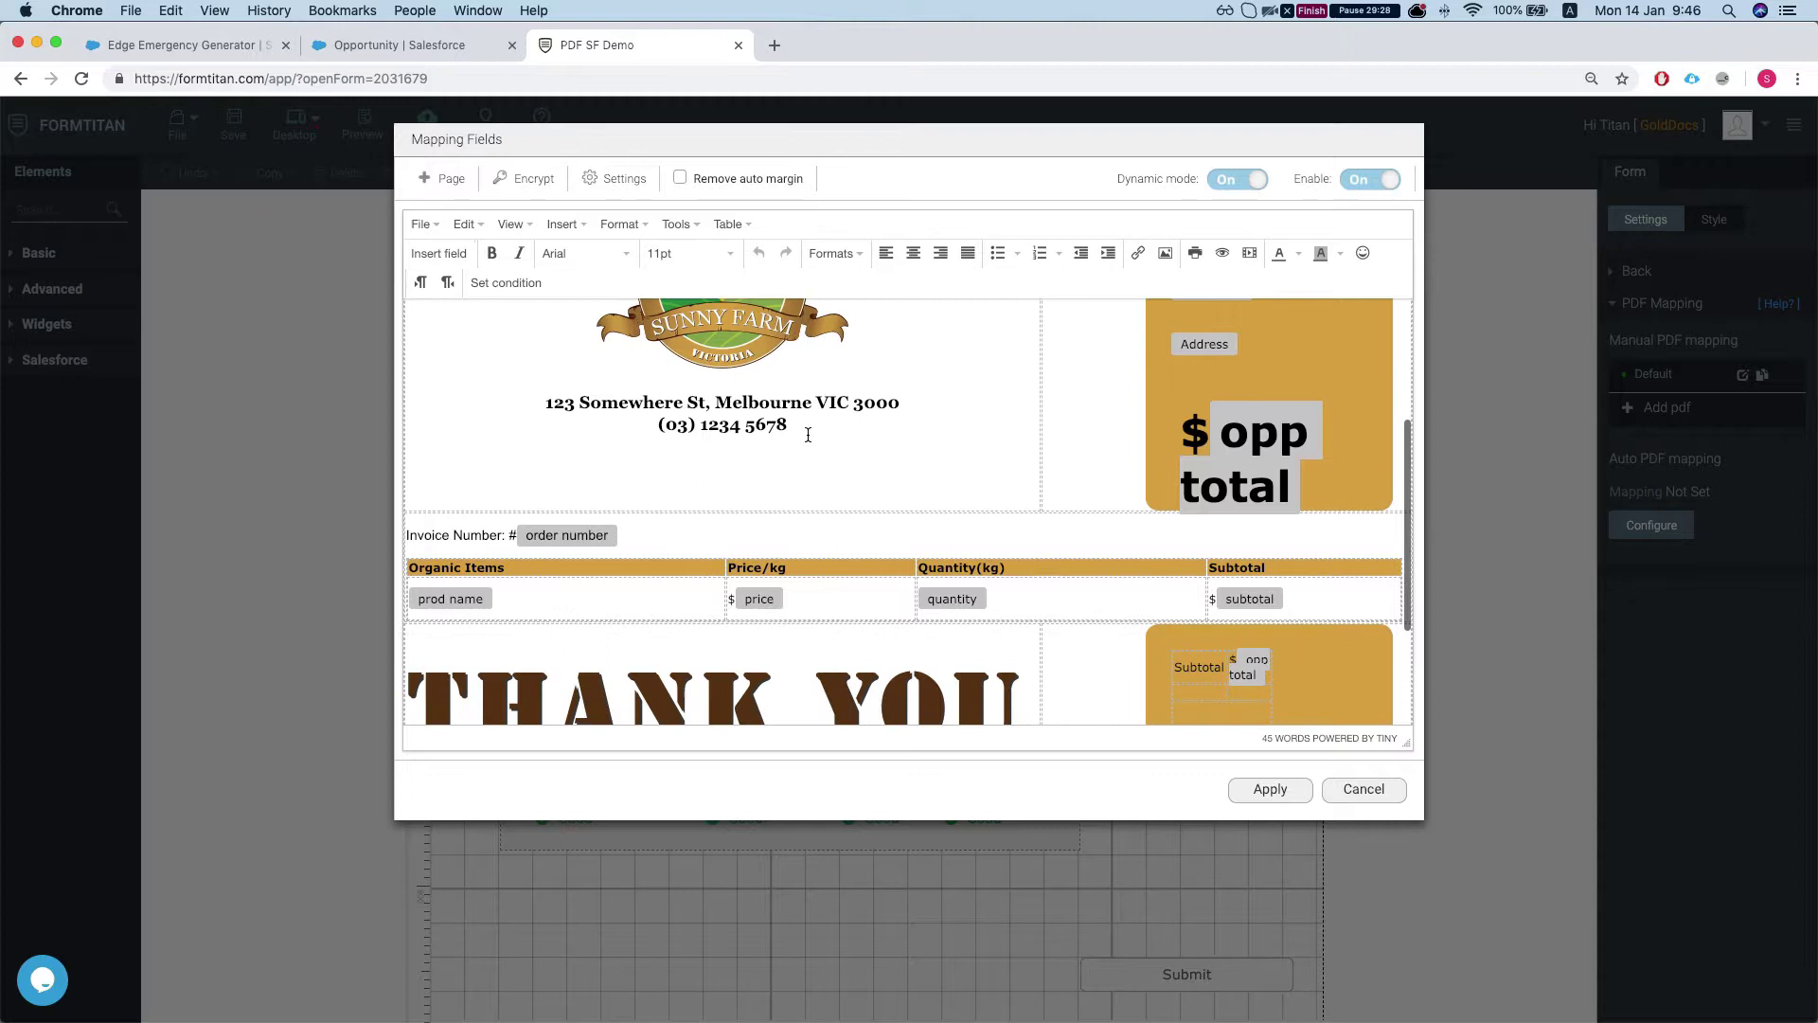
scroll(793, 448, "up", 4)
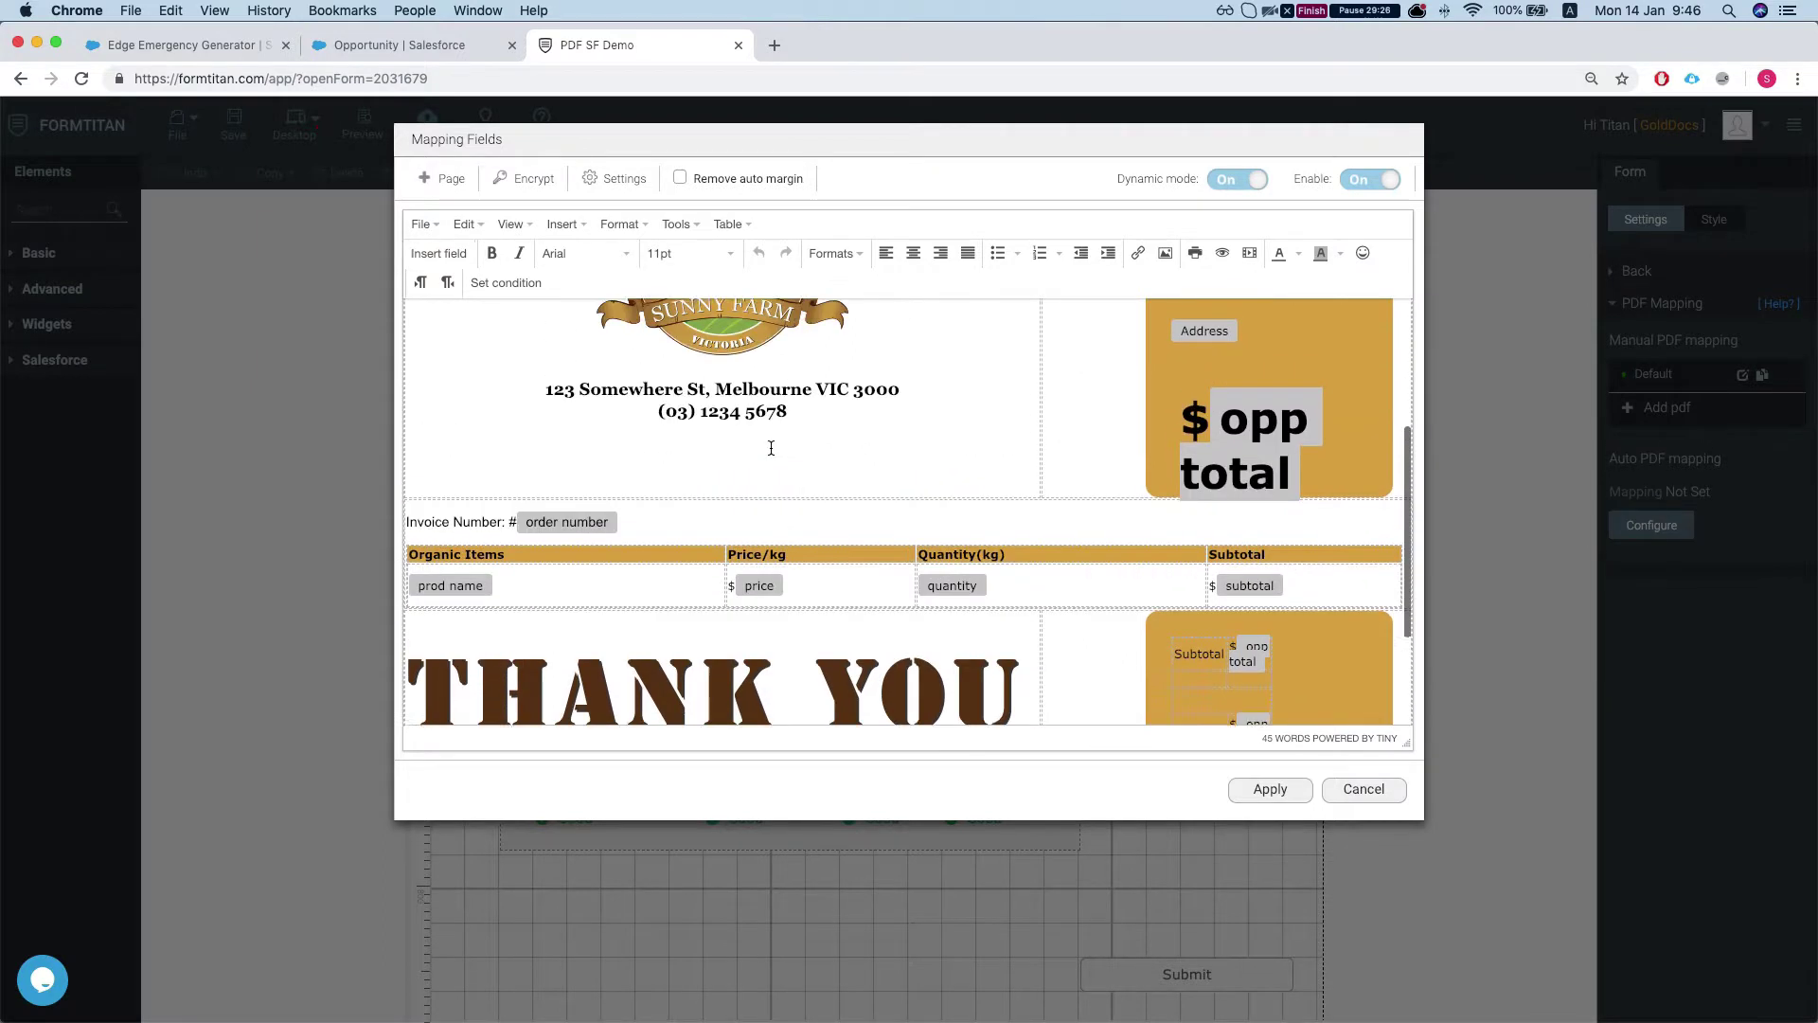
scroll(738, 439, "down", 4)
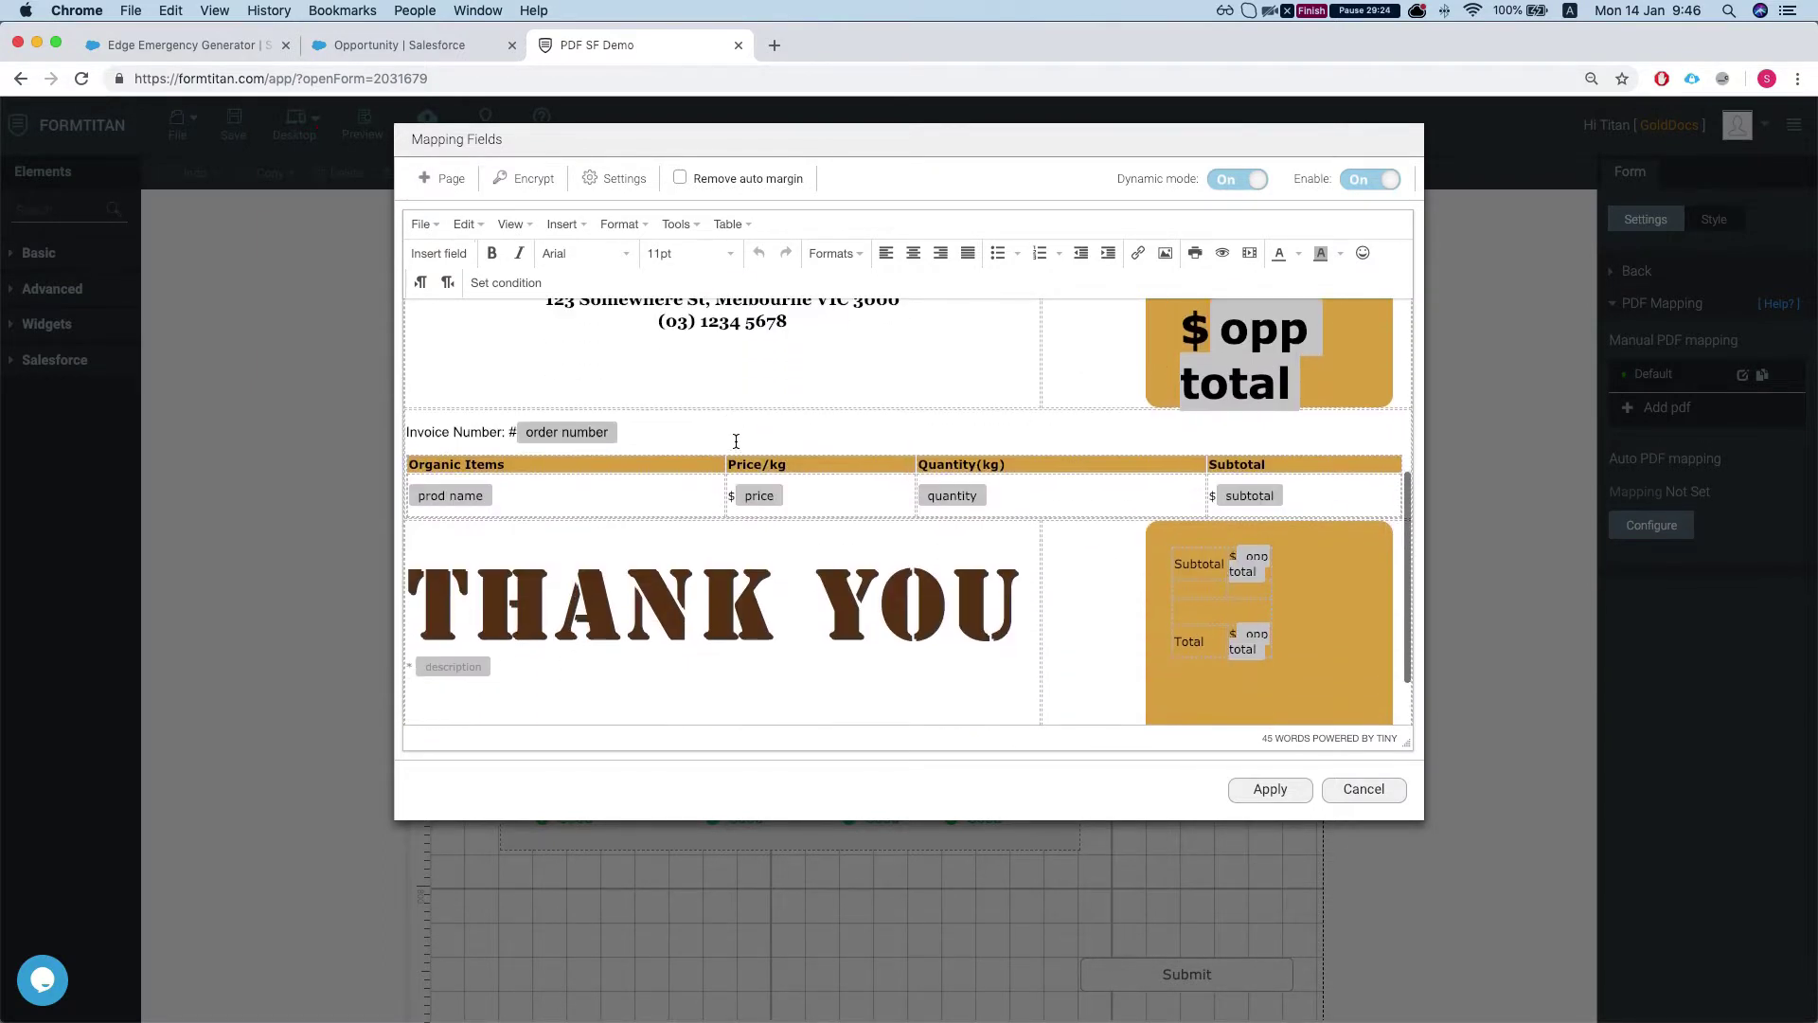
left_click(621, 181)
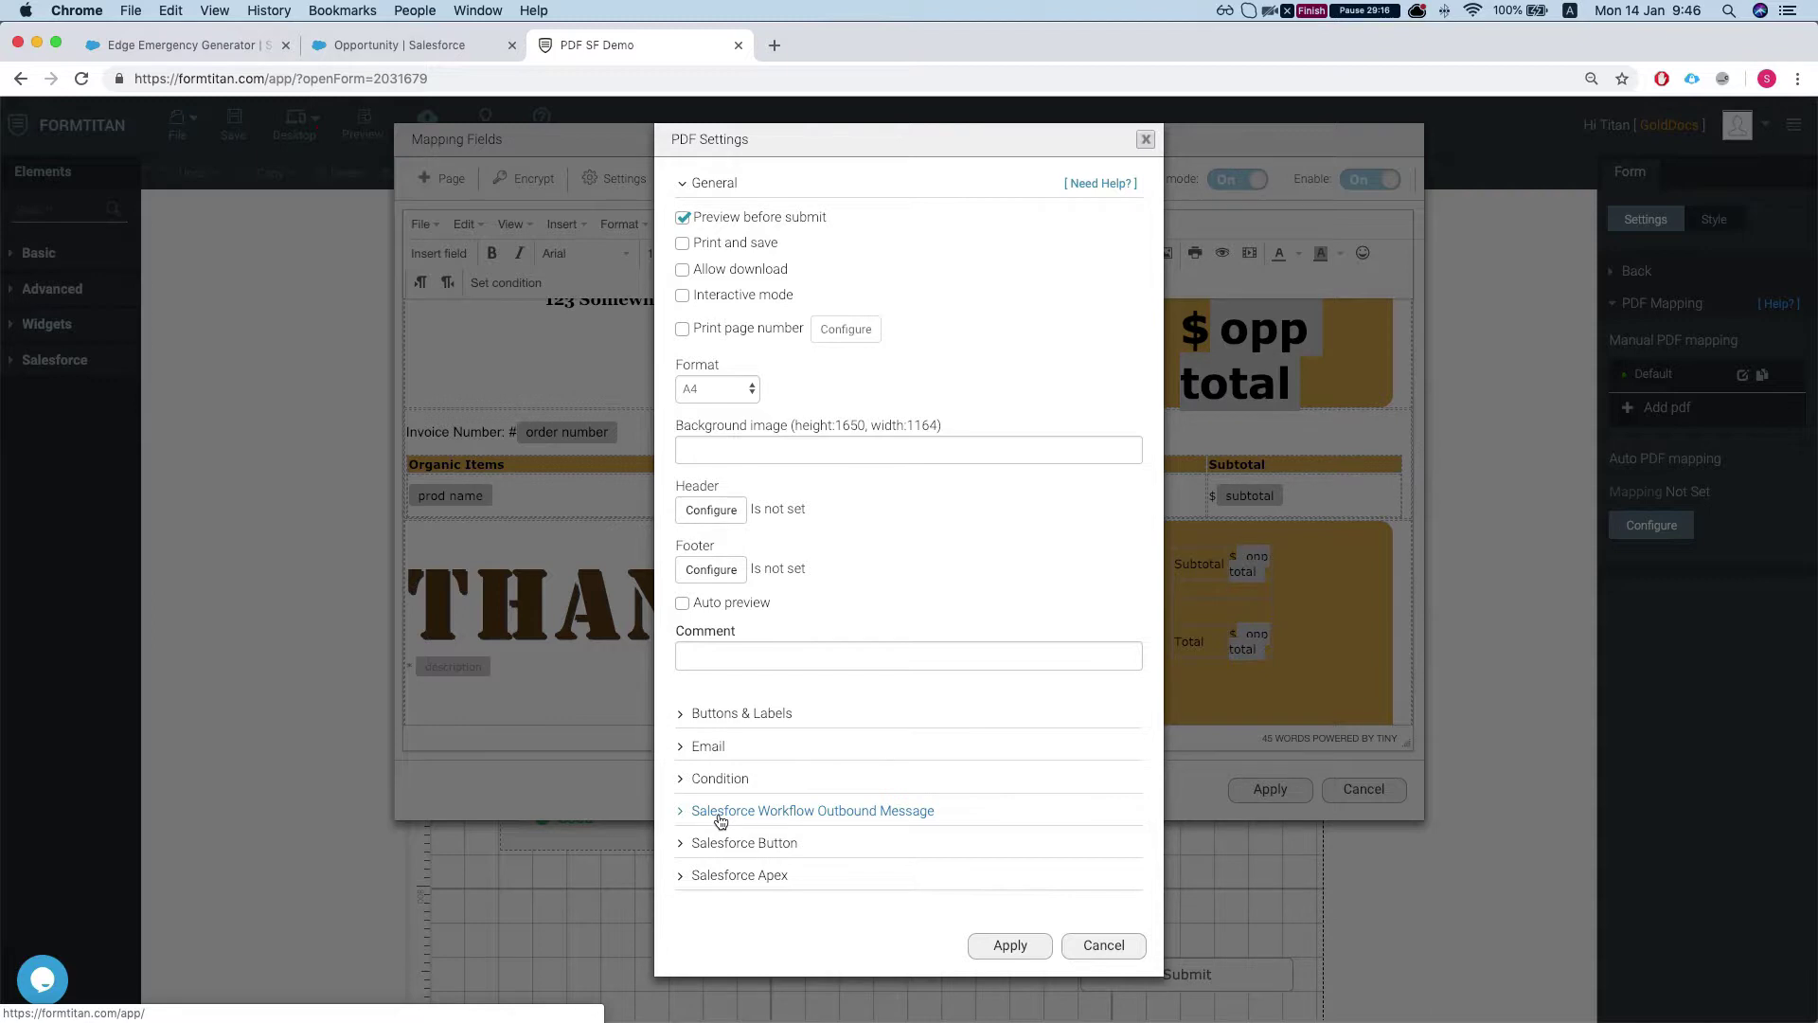
Configure the Salesforce Workflow Outbound Message with Opportunity as the selected object
left_click(720, 820)
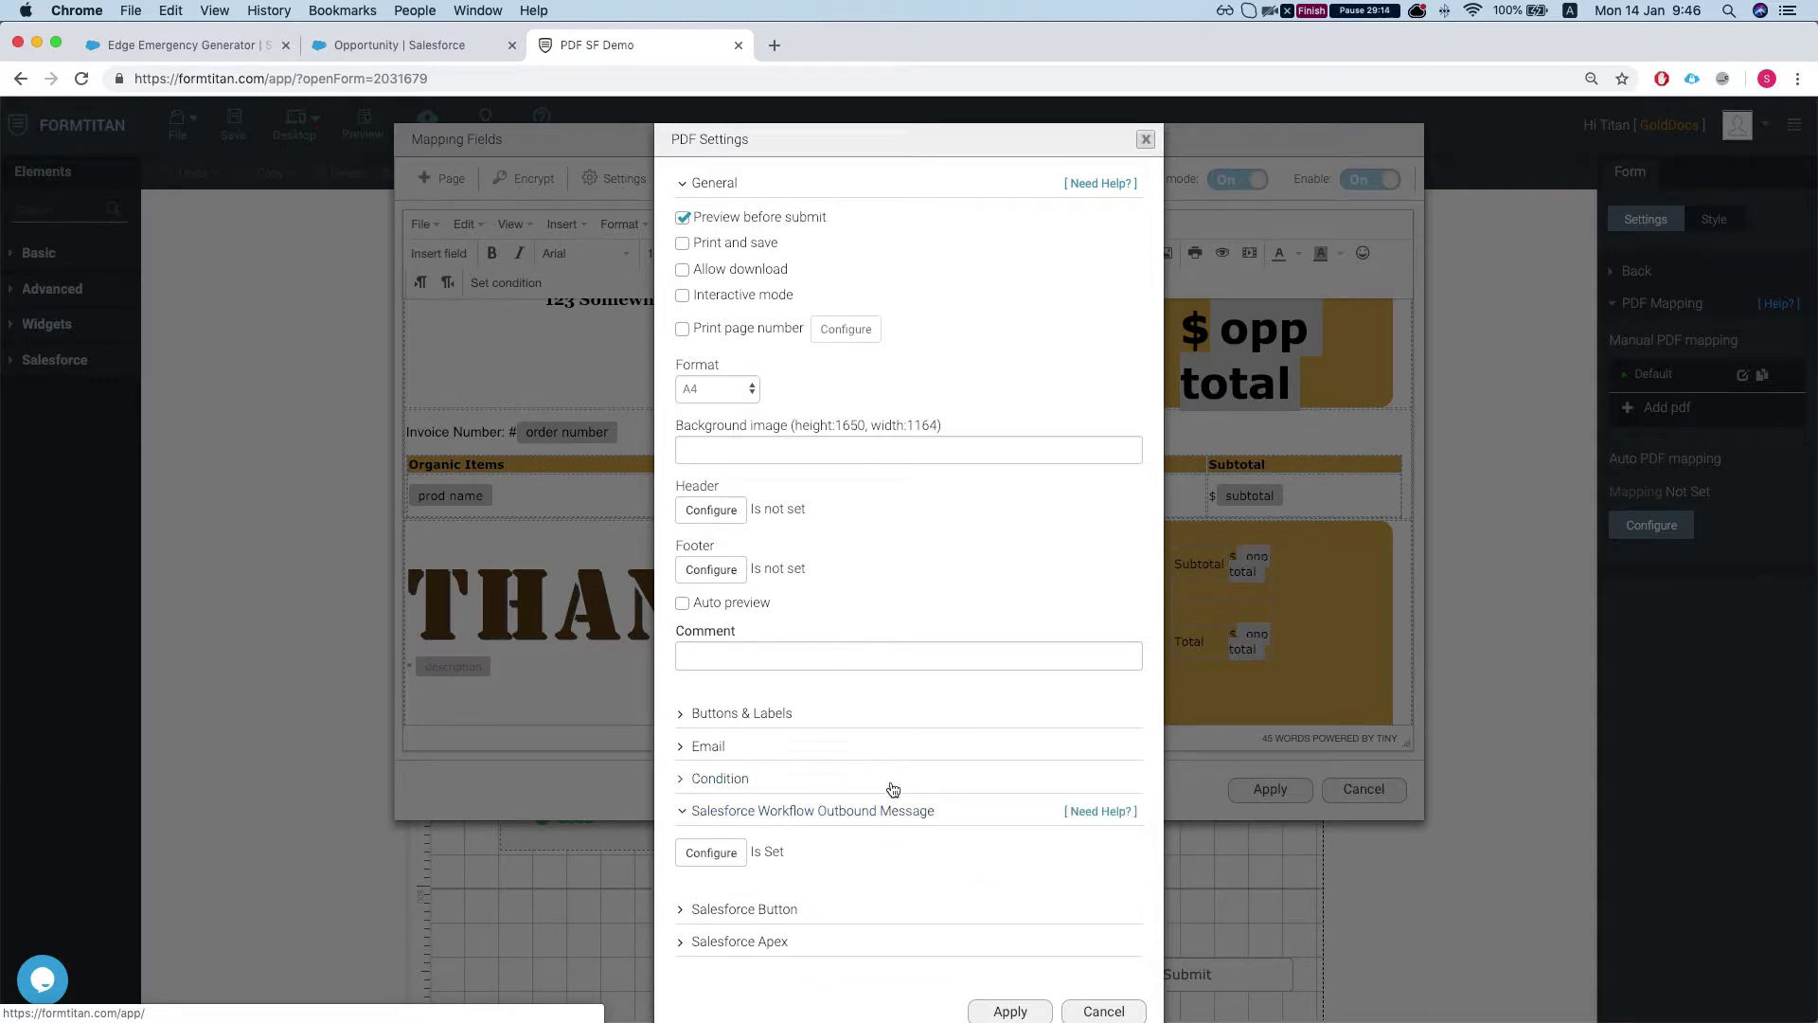
left_click(709, 853)
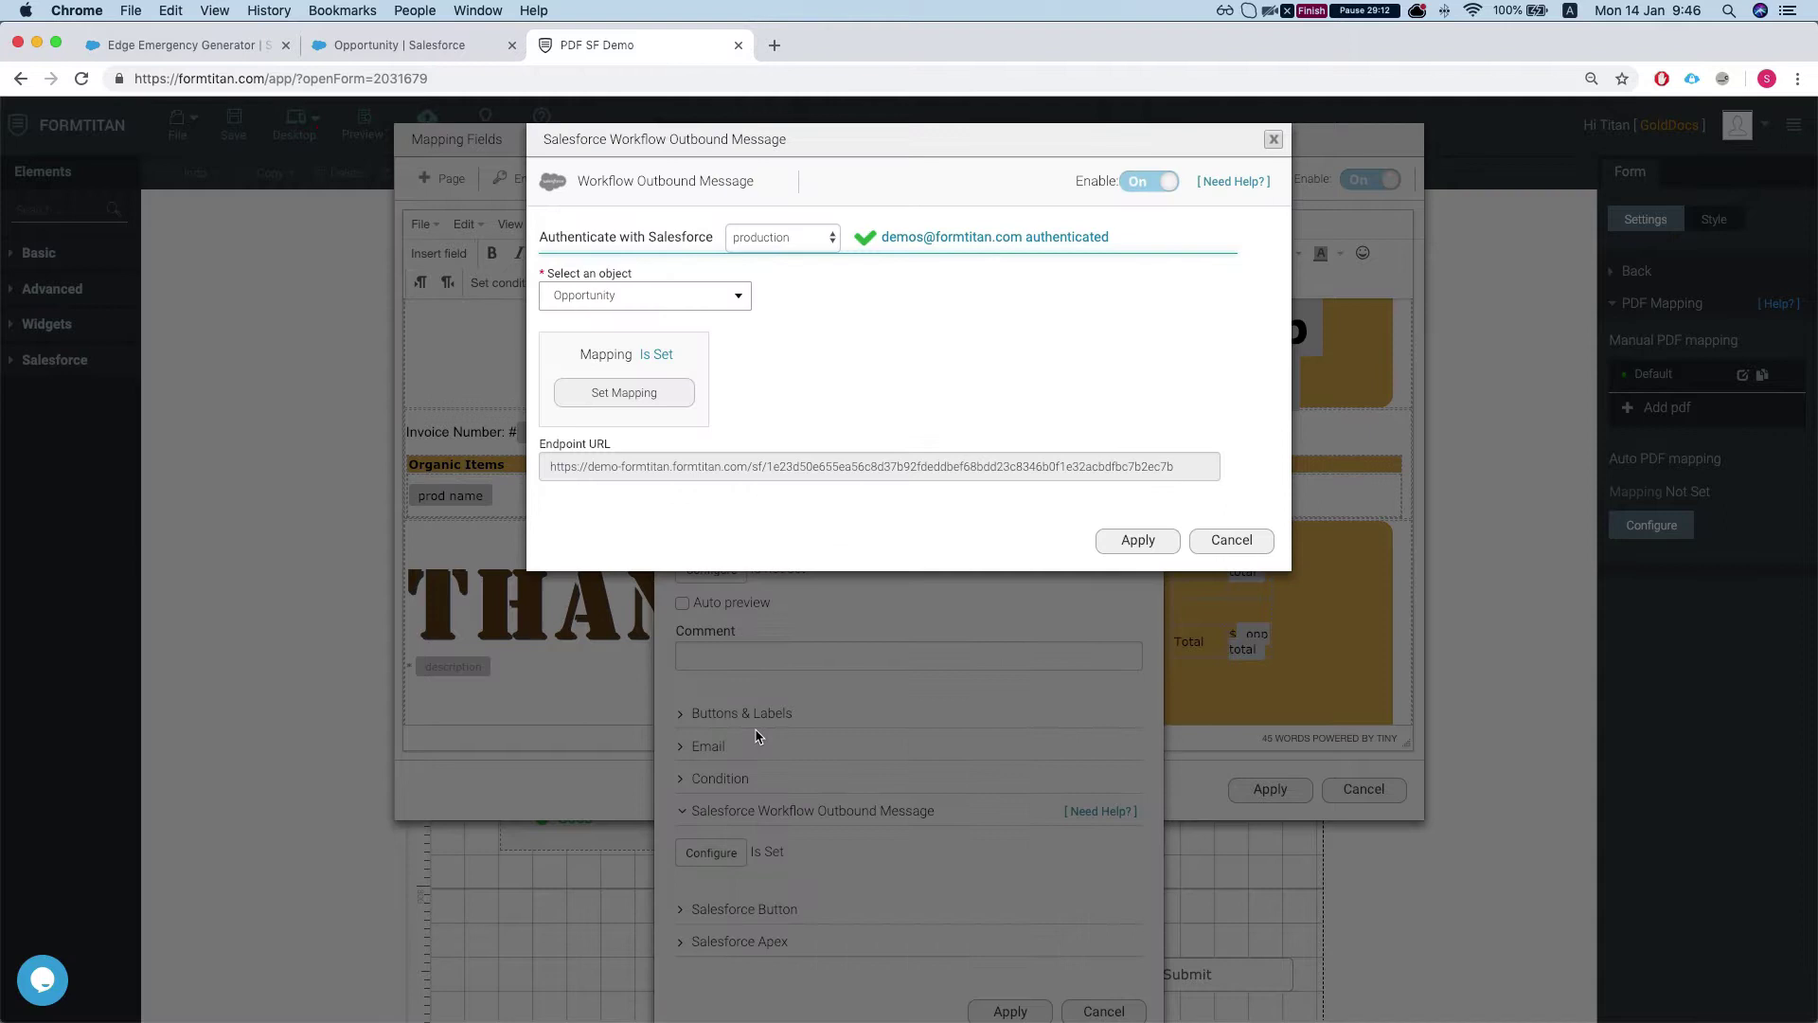
left_click(637, 297)
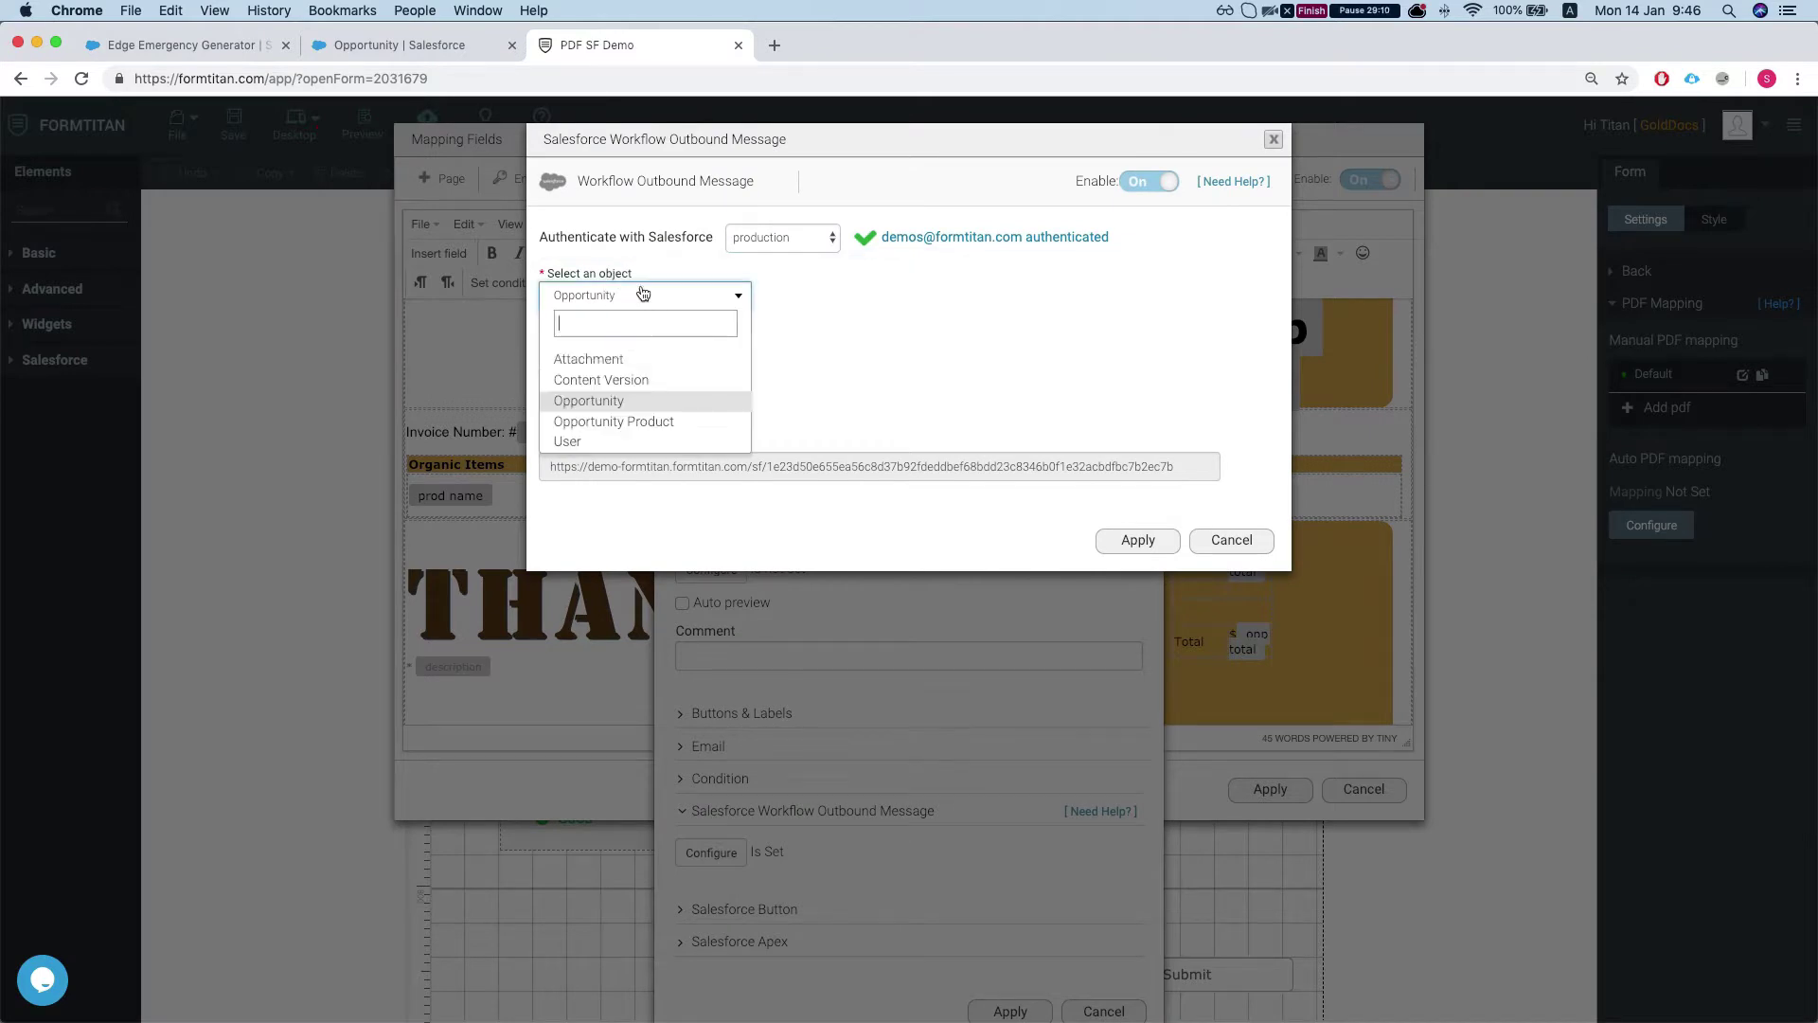
left_click(590, 403)
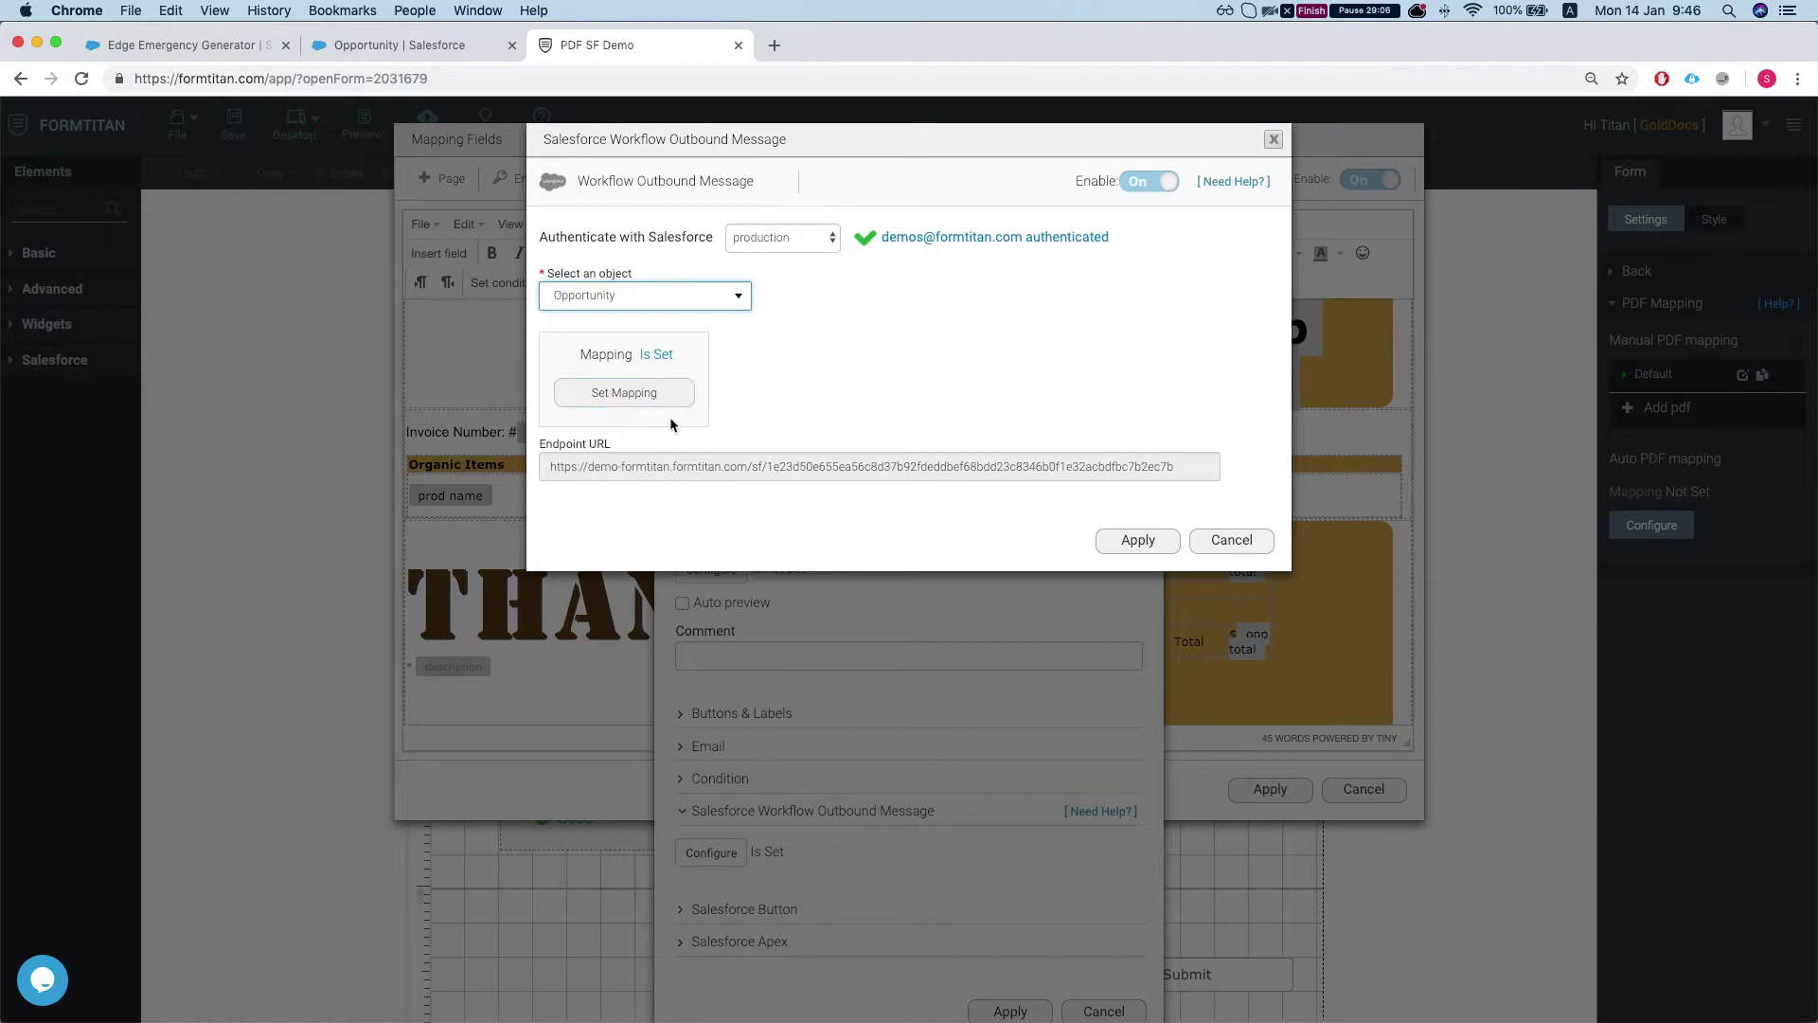
Check that only oppId maps to Opportunity ID under Mapped Fields, then select the whole Endpoint URL
left_click(609, 401)
left_click(1343, 192)
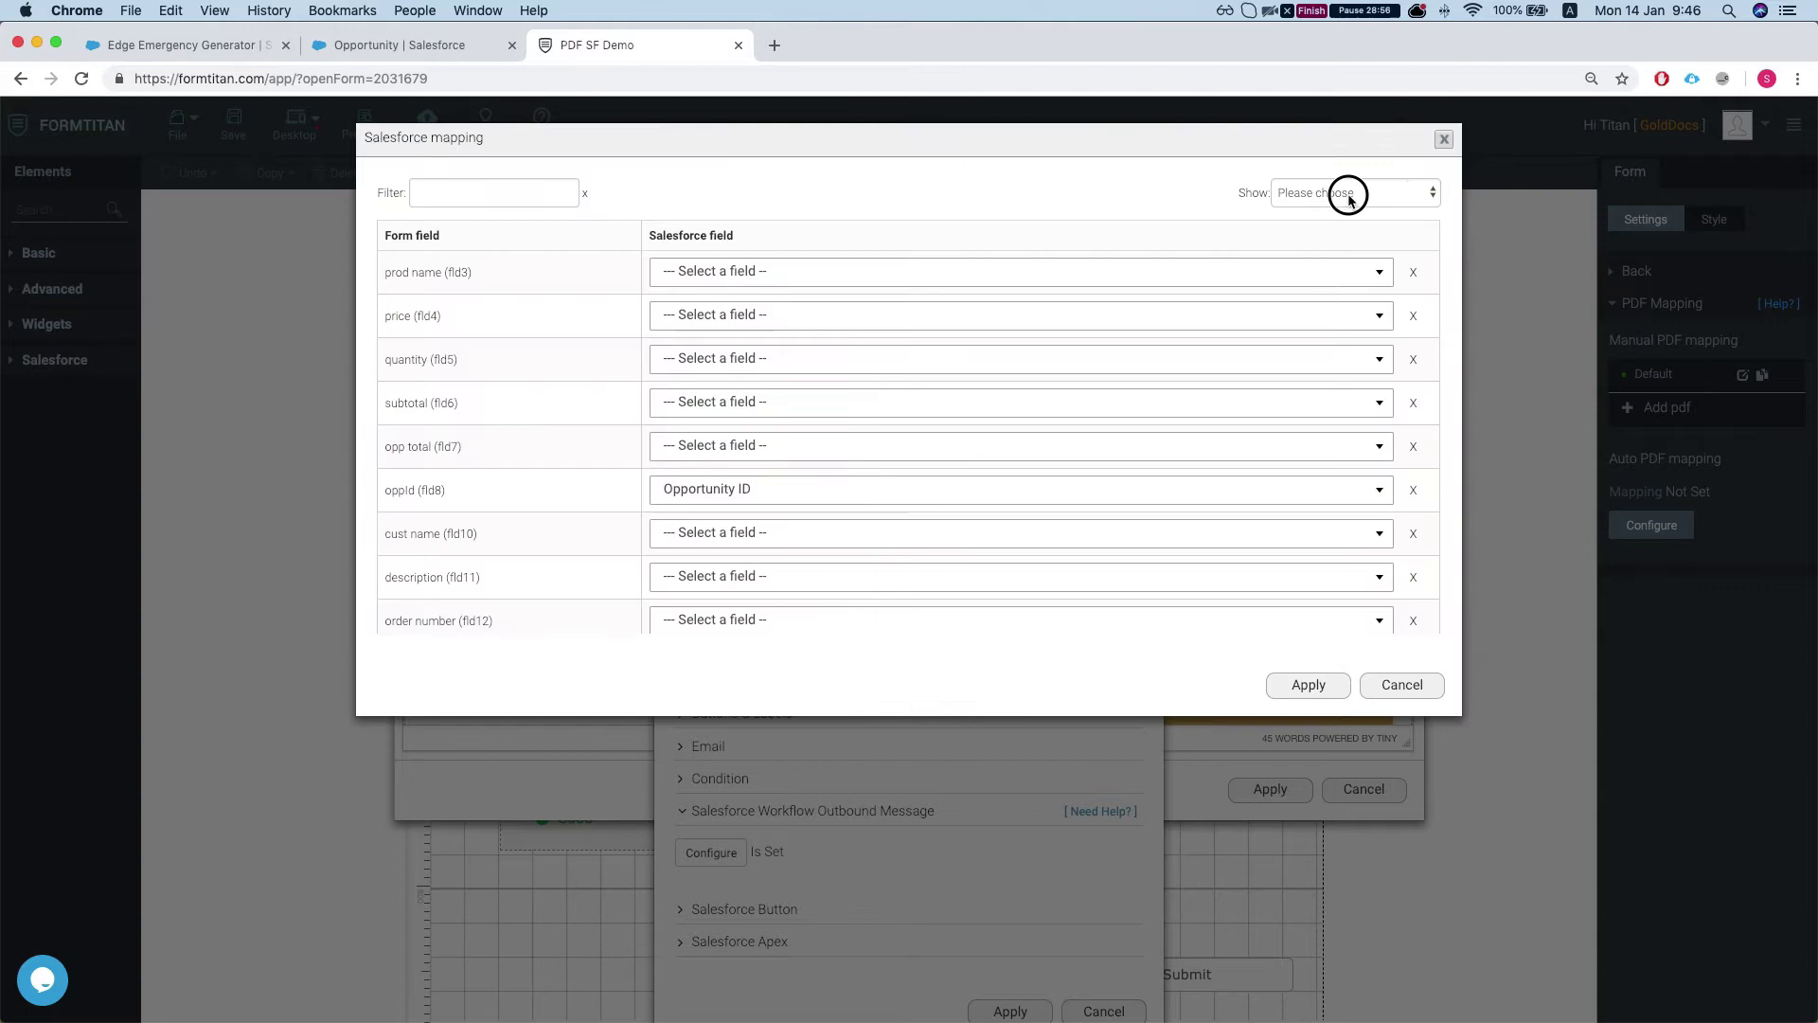
key("Return")
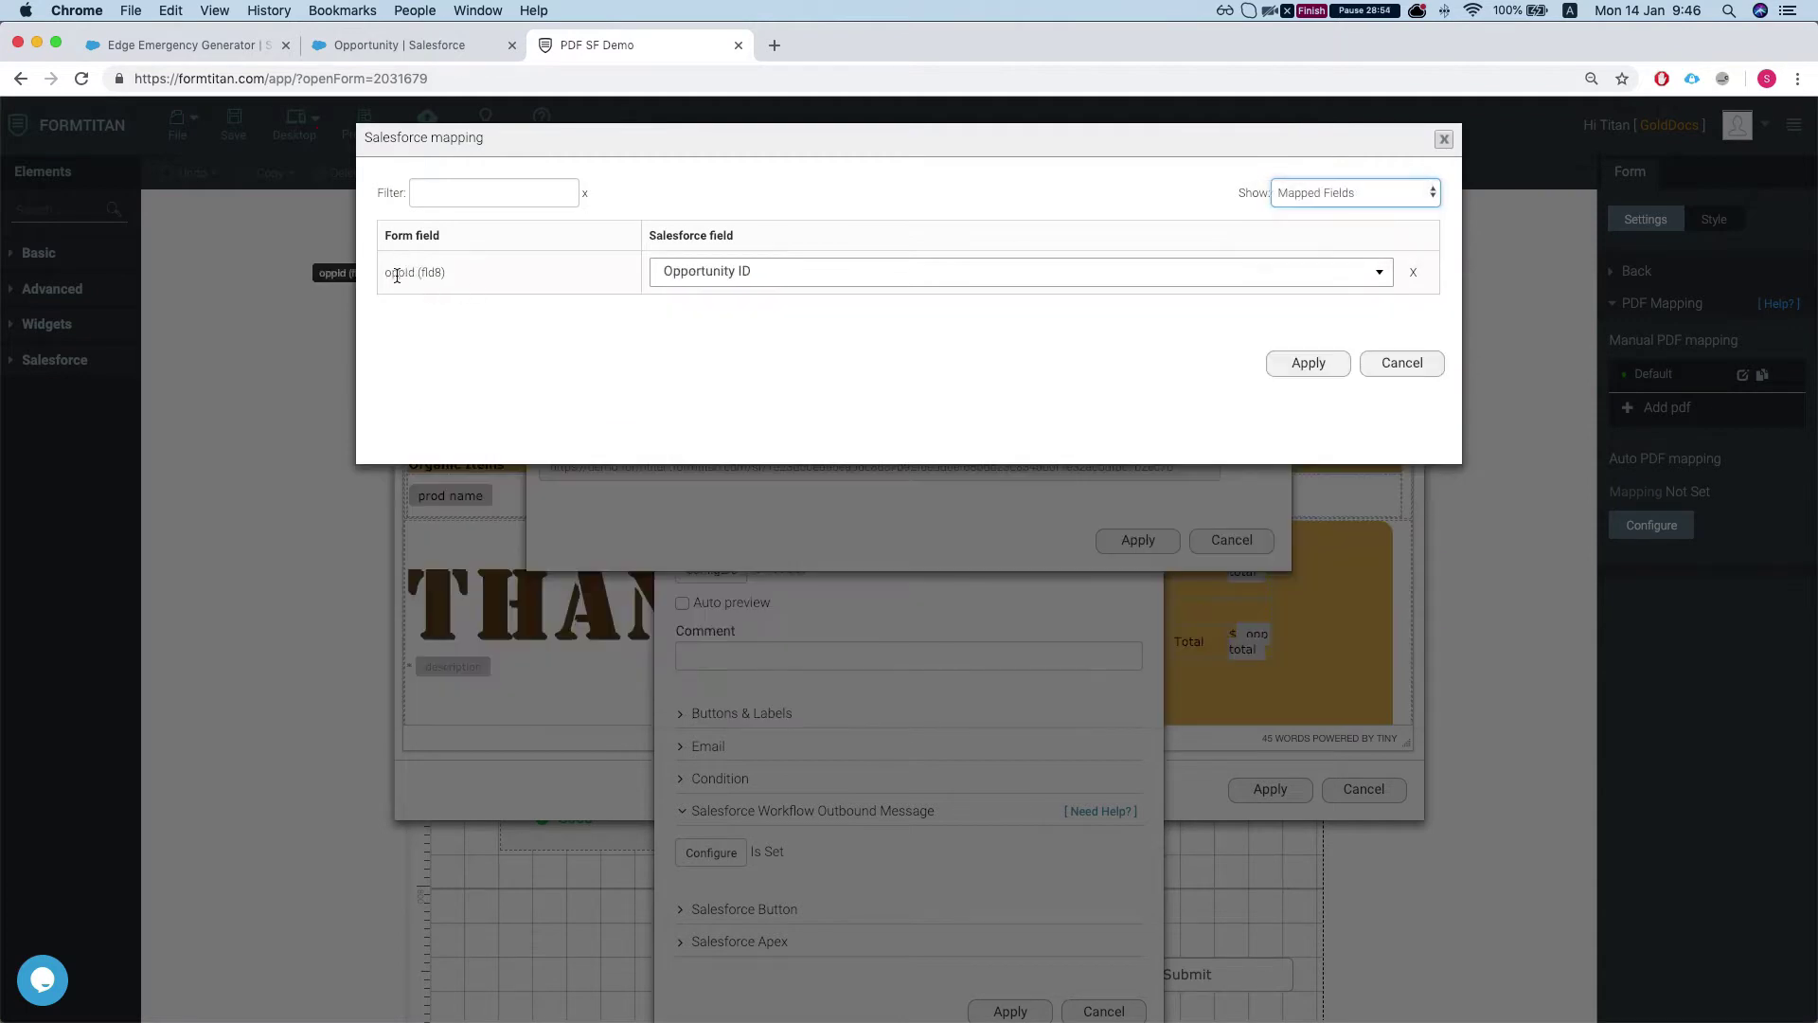
left_click(387, 274)
left_click_drag(388, 274, 468, 280)
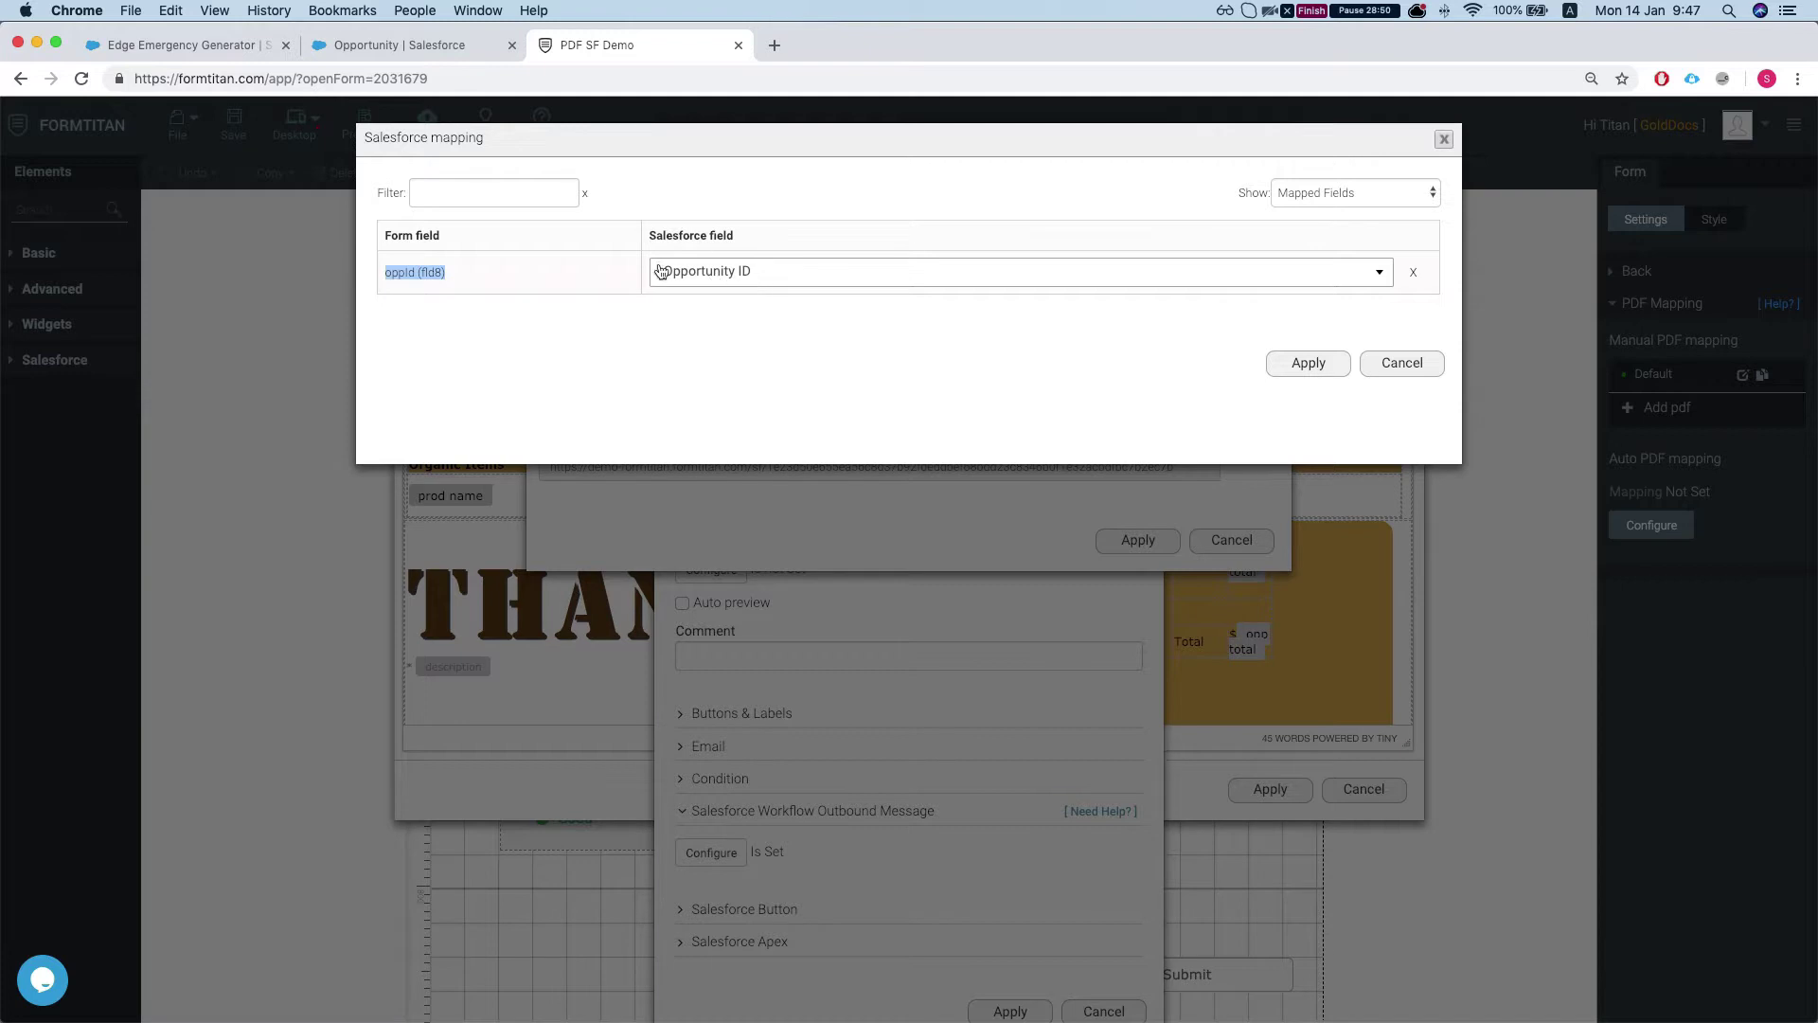
left_click(1399, 366)
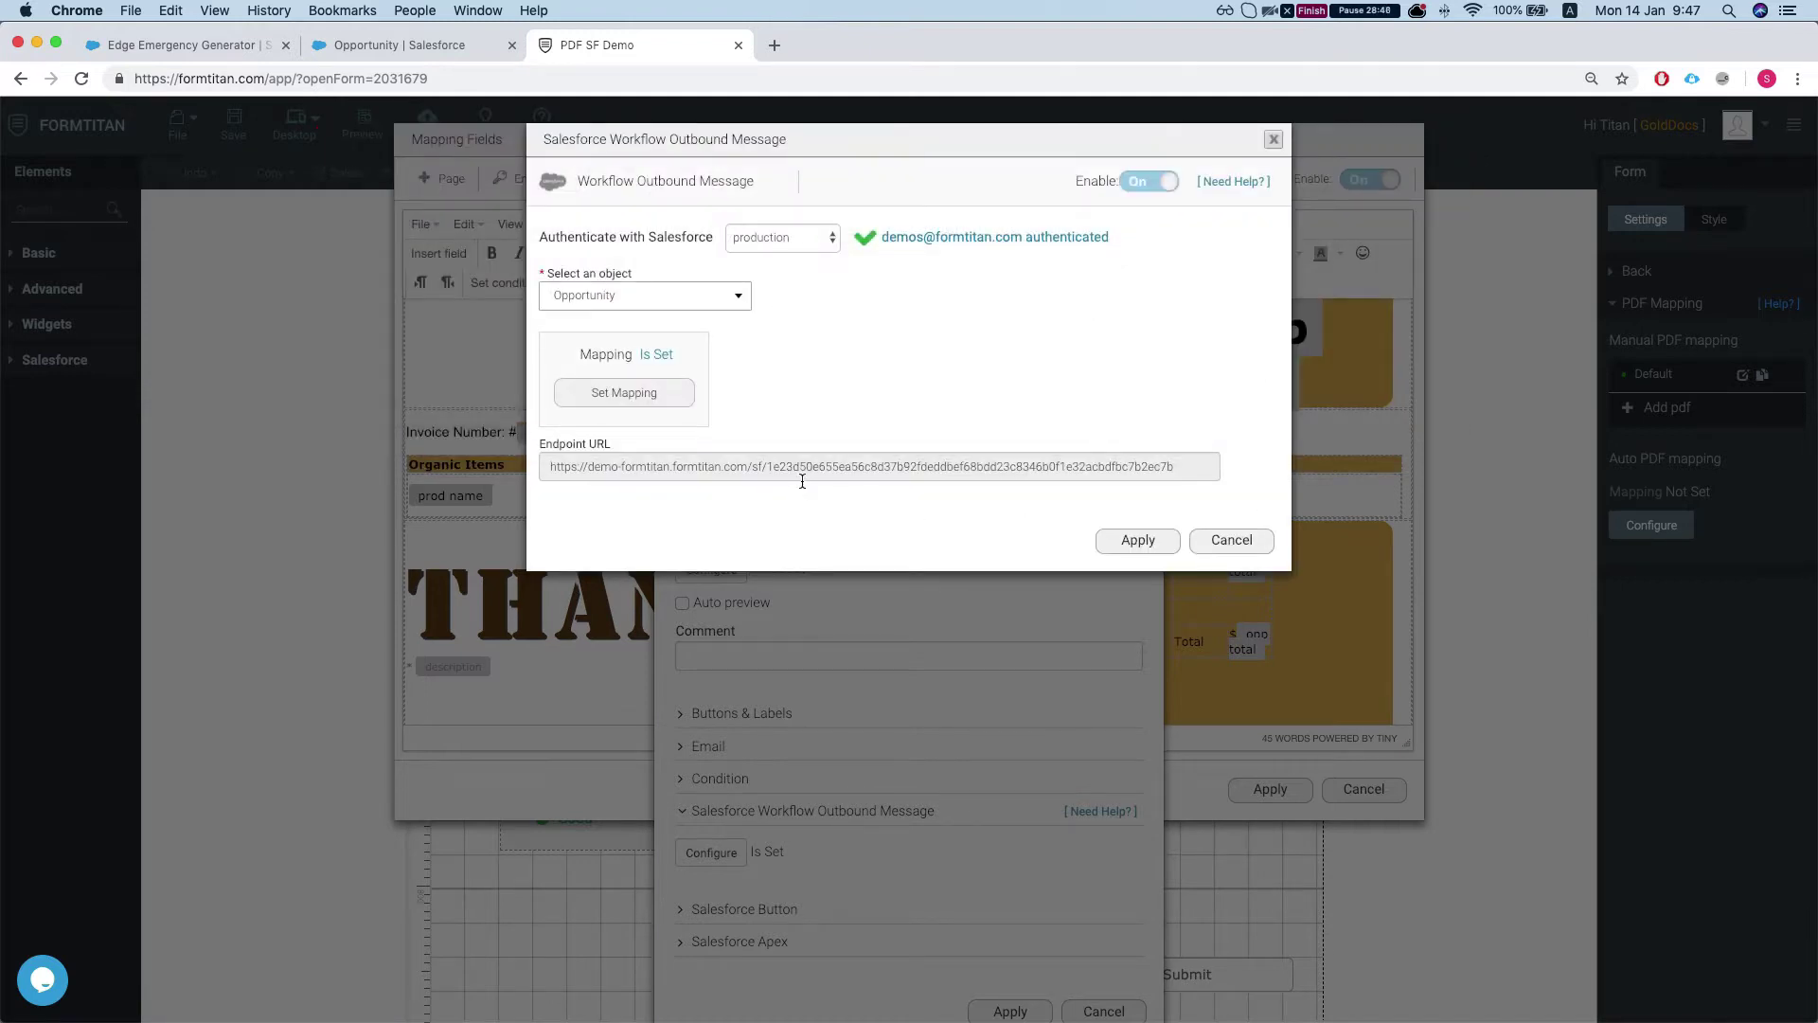
triple_click(643, 471)
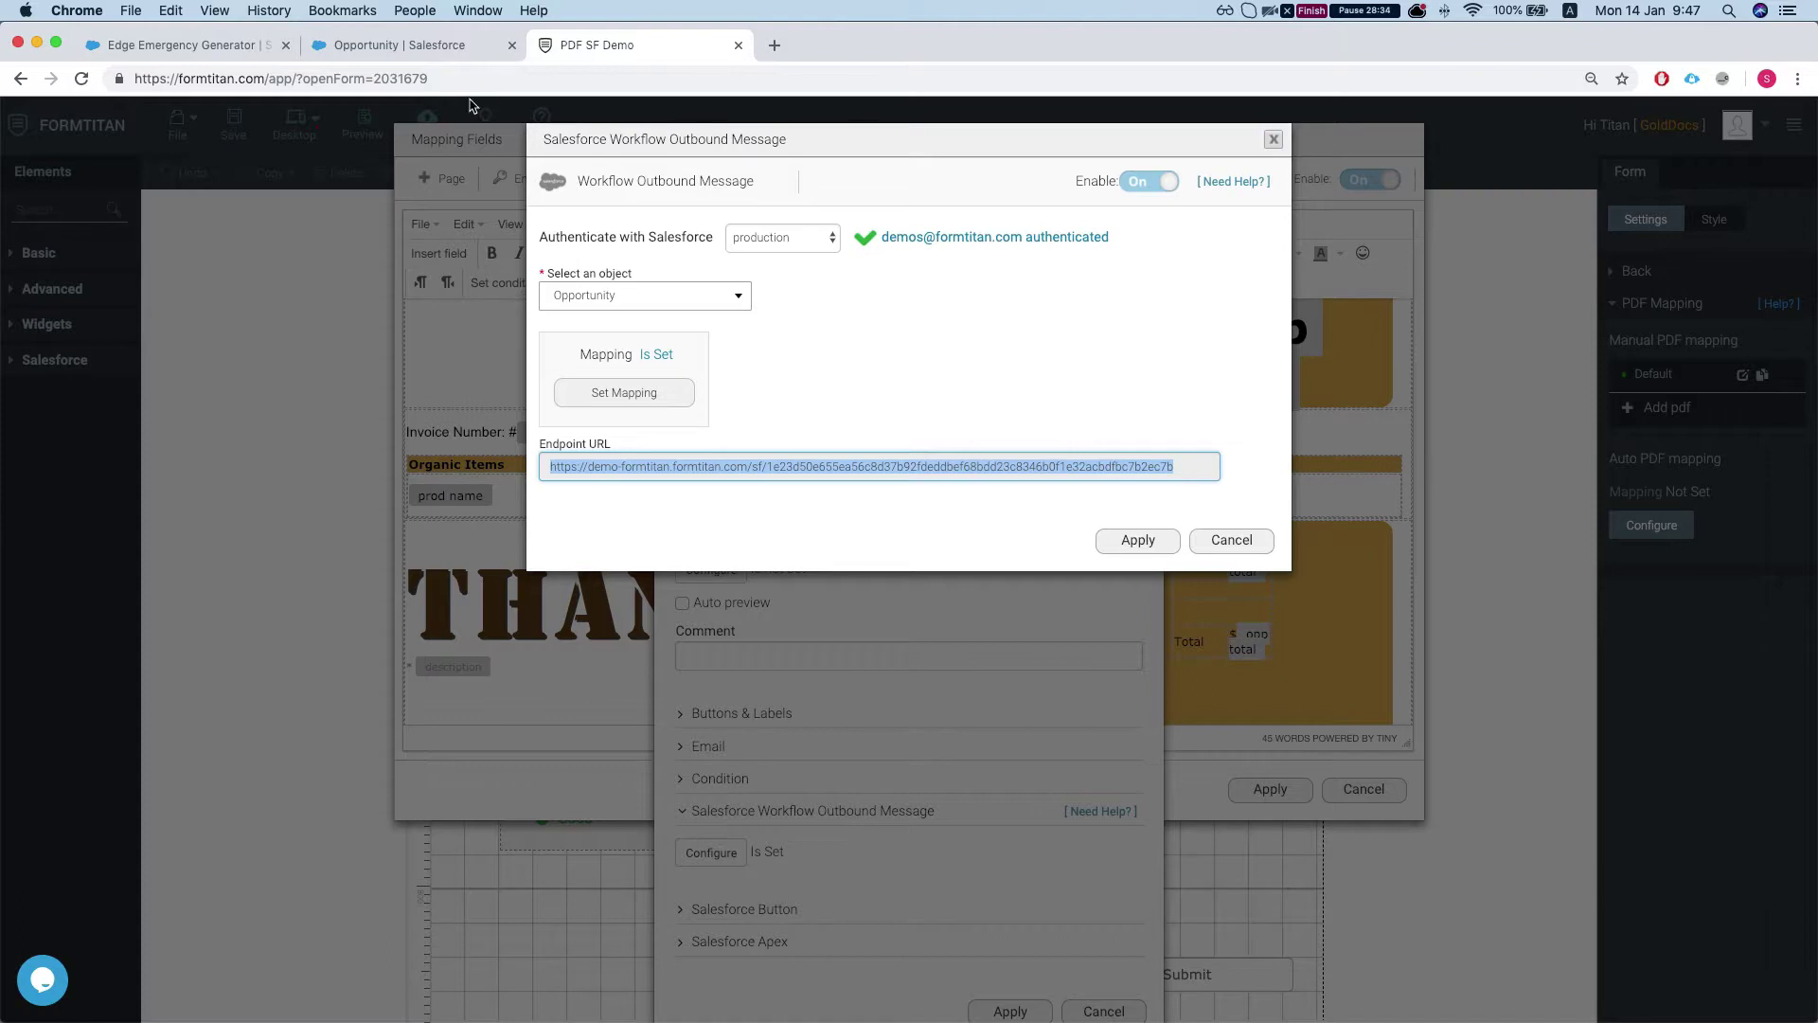
From Salesforce Setup, find Workflow Rules with 'work' and start a new rule on Opportunity
left_click(420, 49)
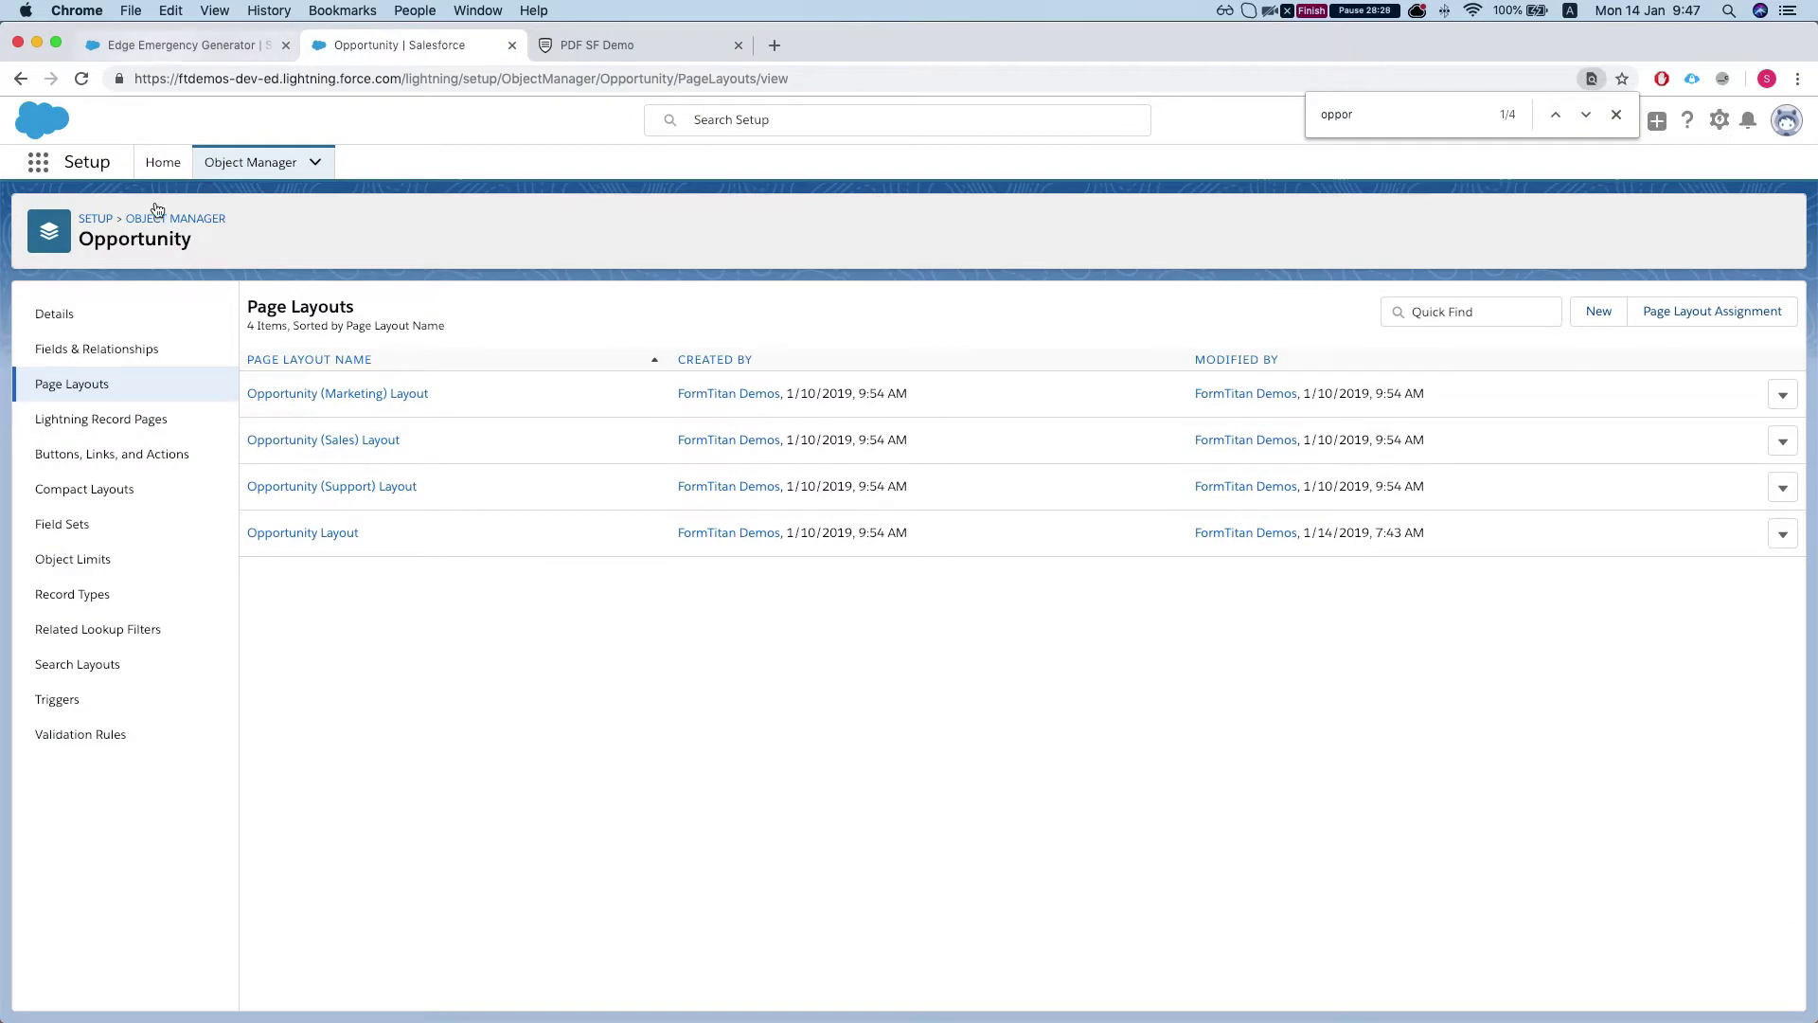
left_click(99, 225)
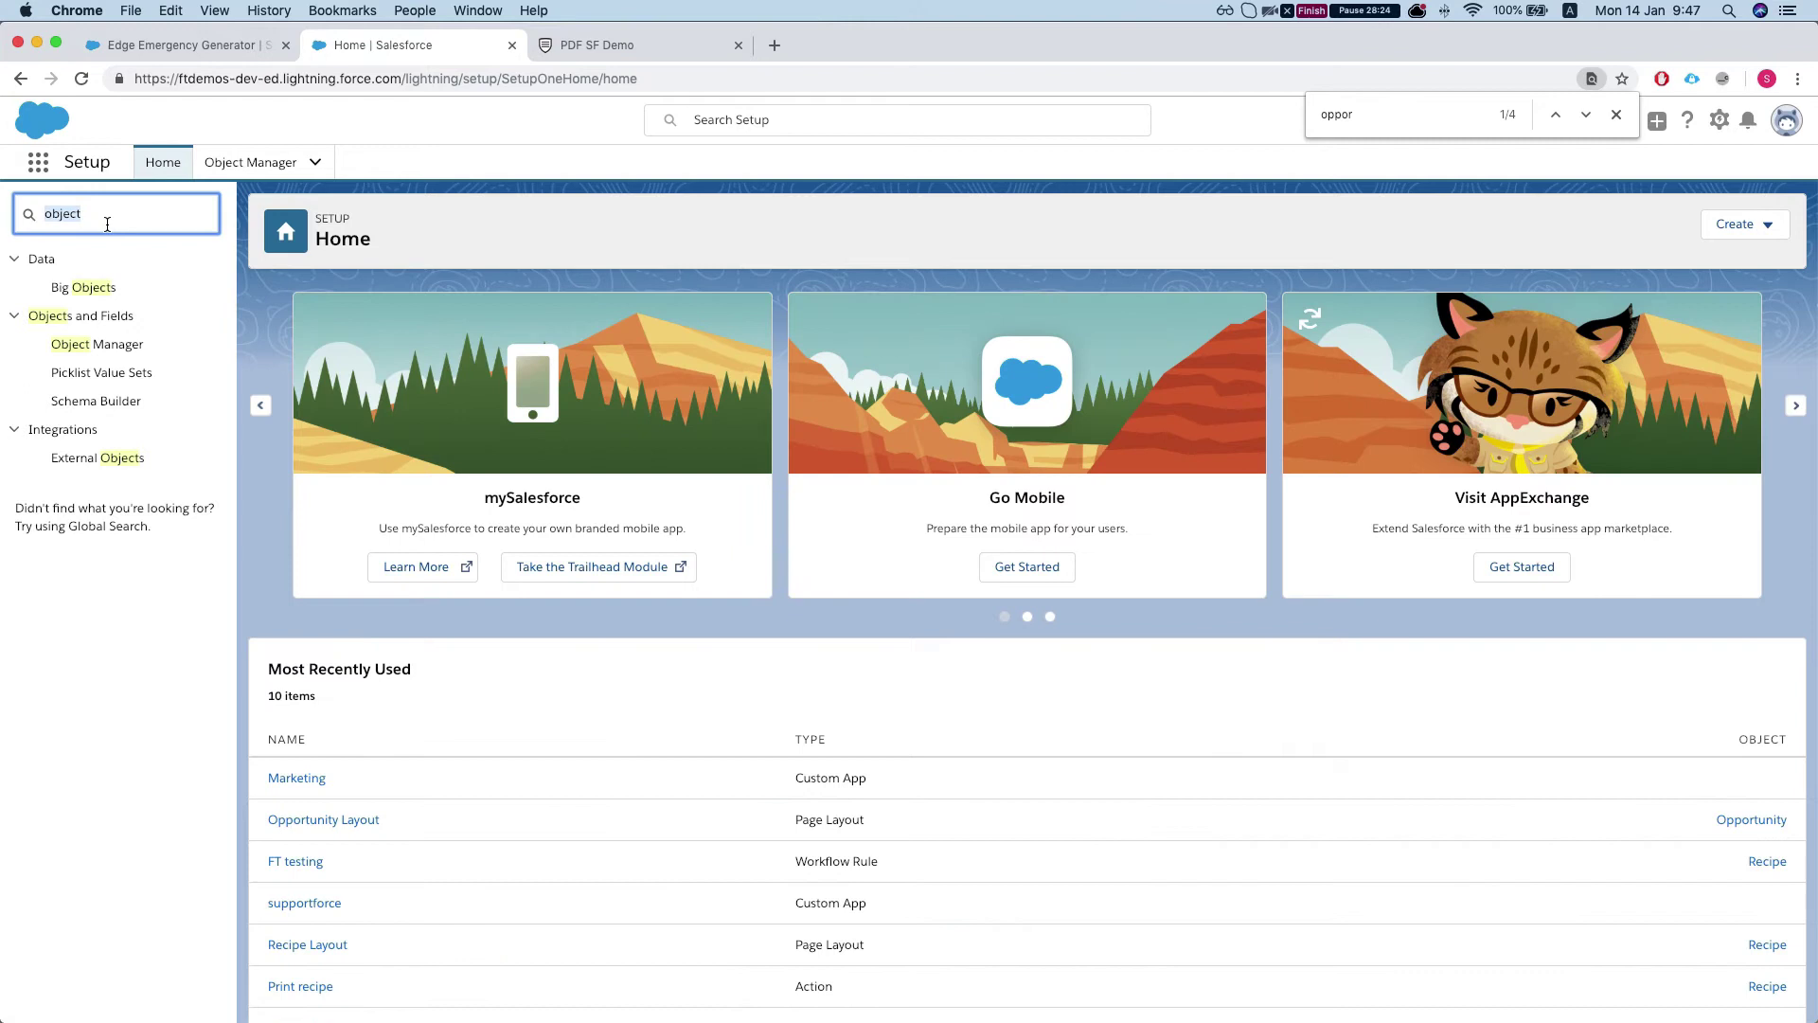
type("workflo")
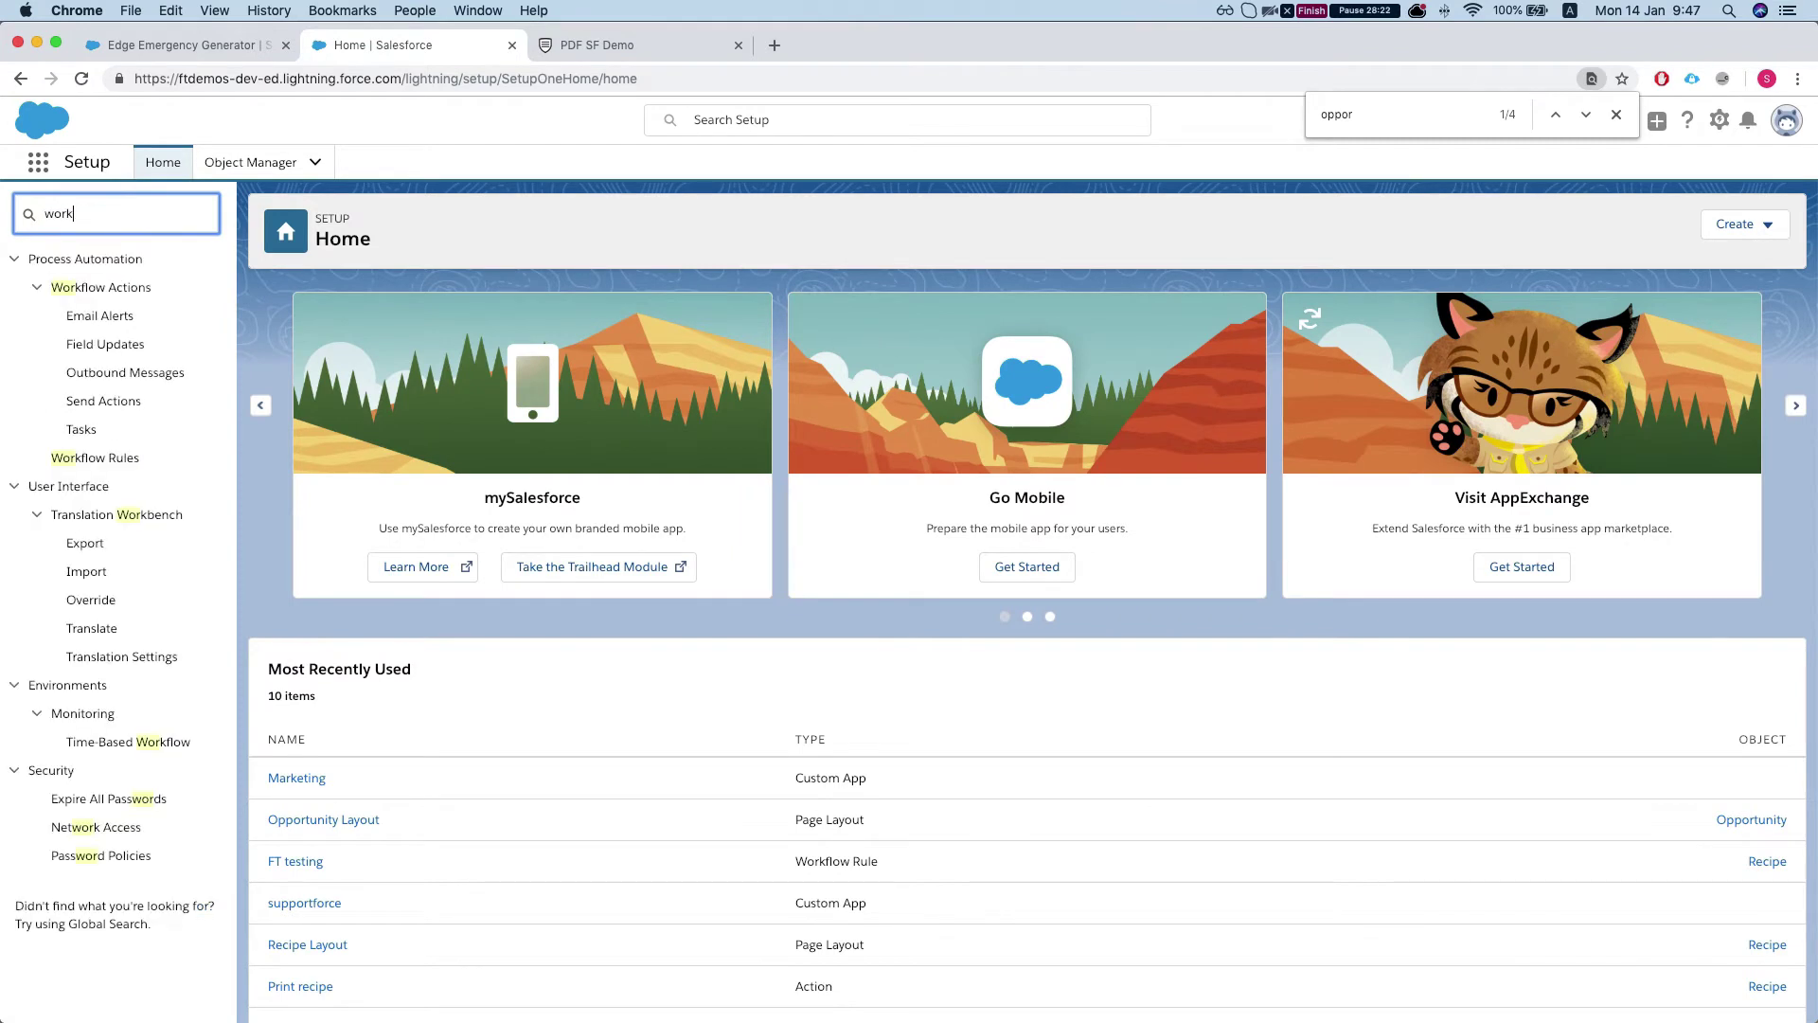
left_click(110, 462)
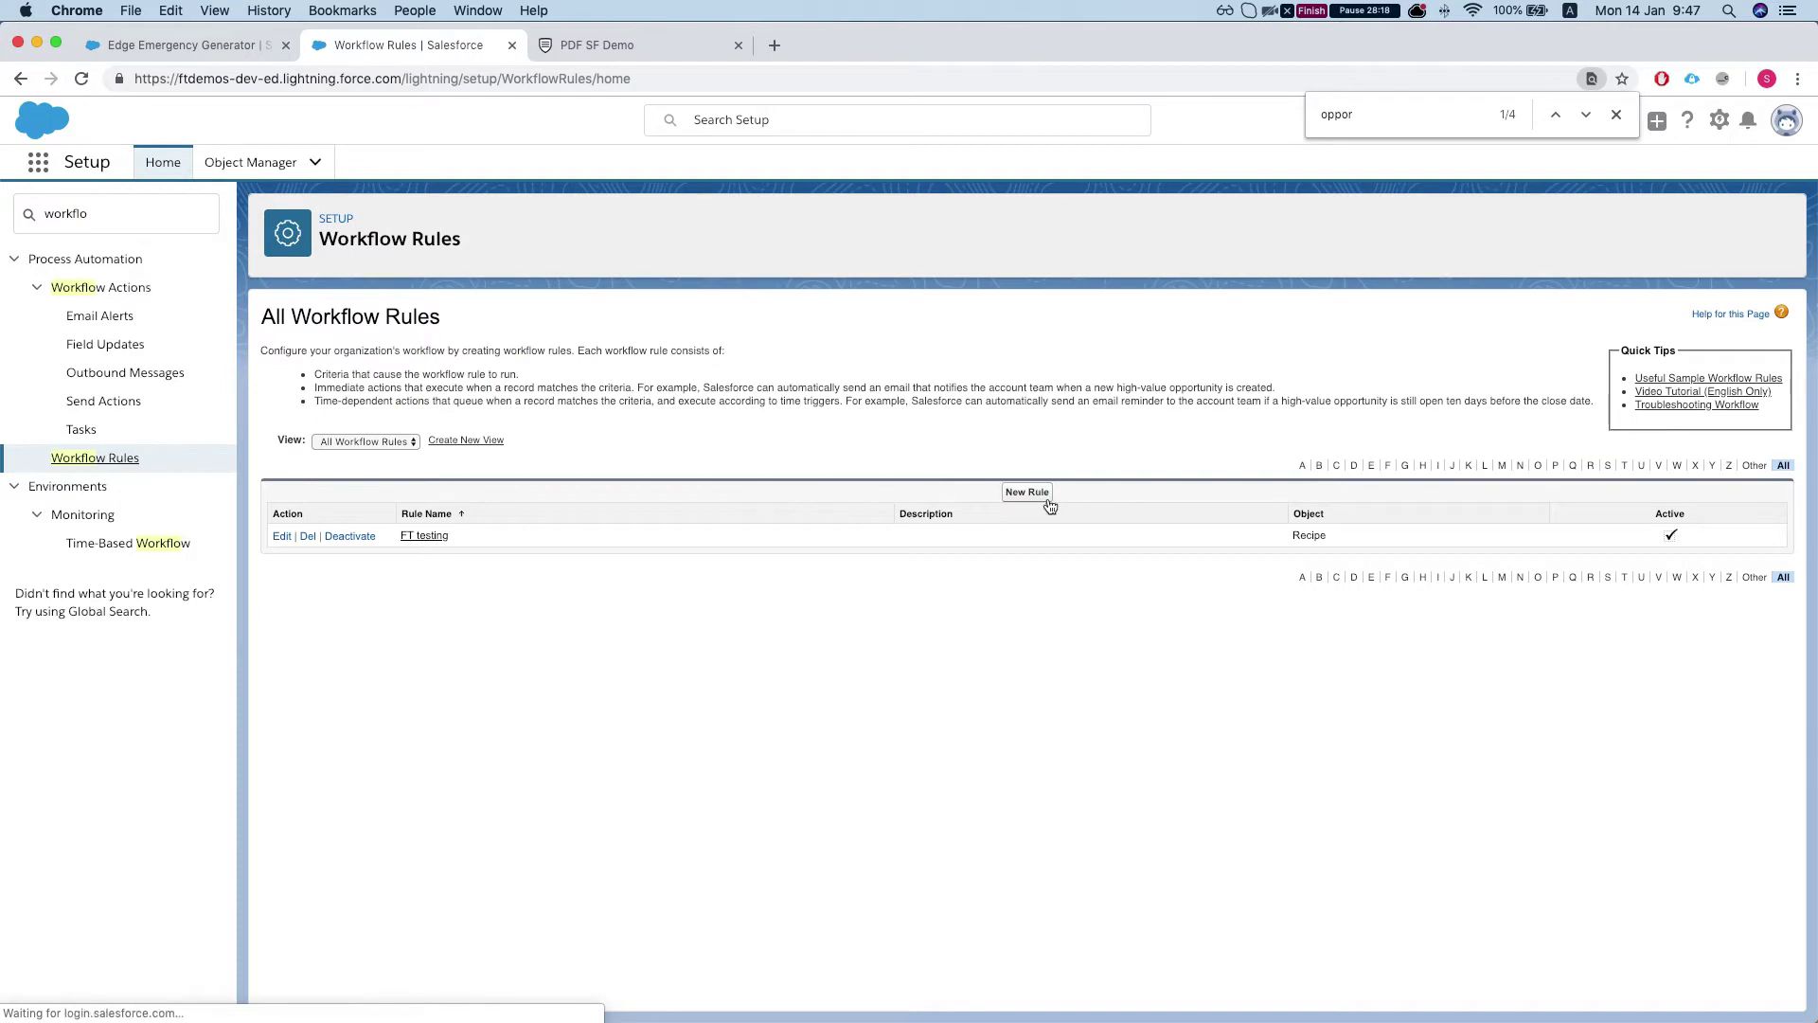
left_click(1043, 497)
left_click(663, 485)
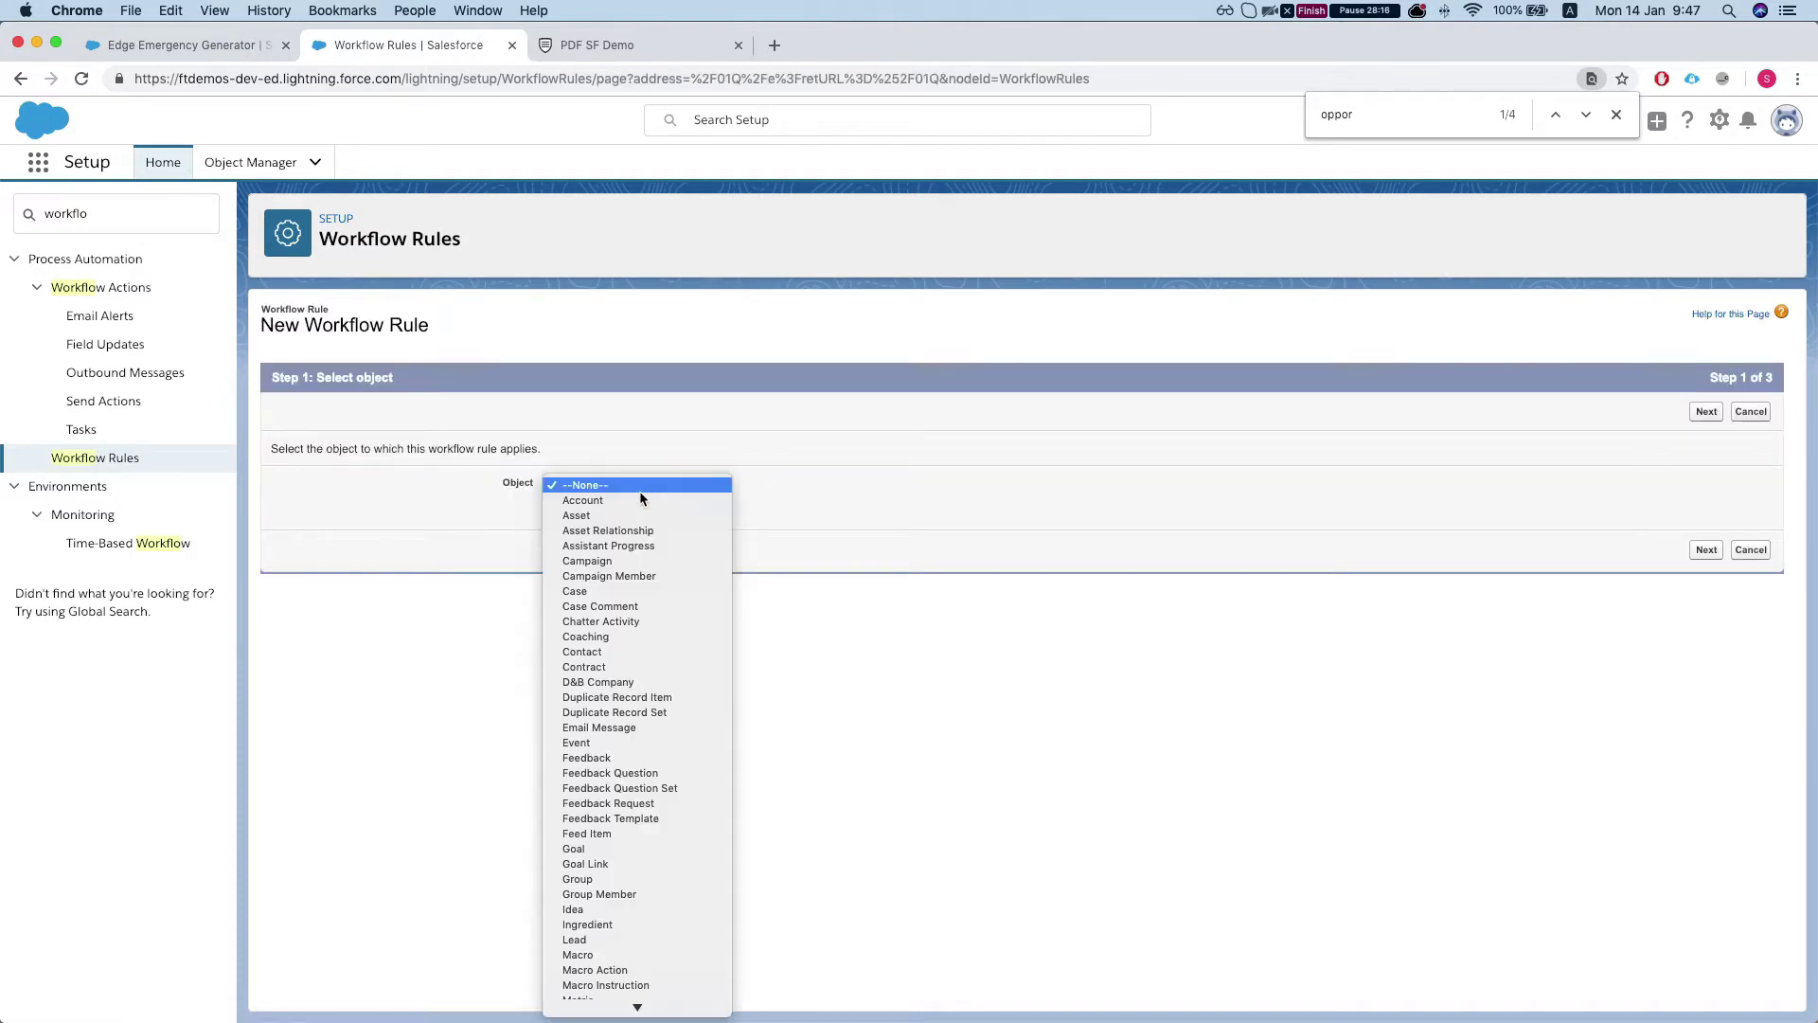
type("opp")
key("Return")
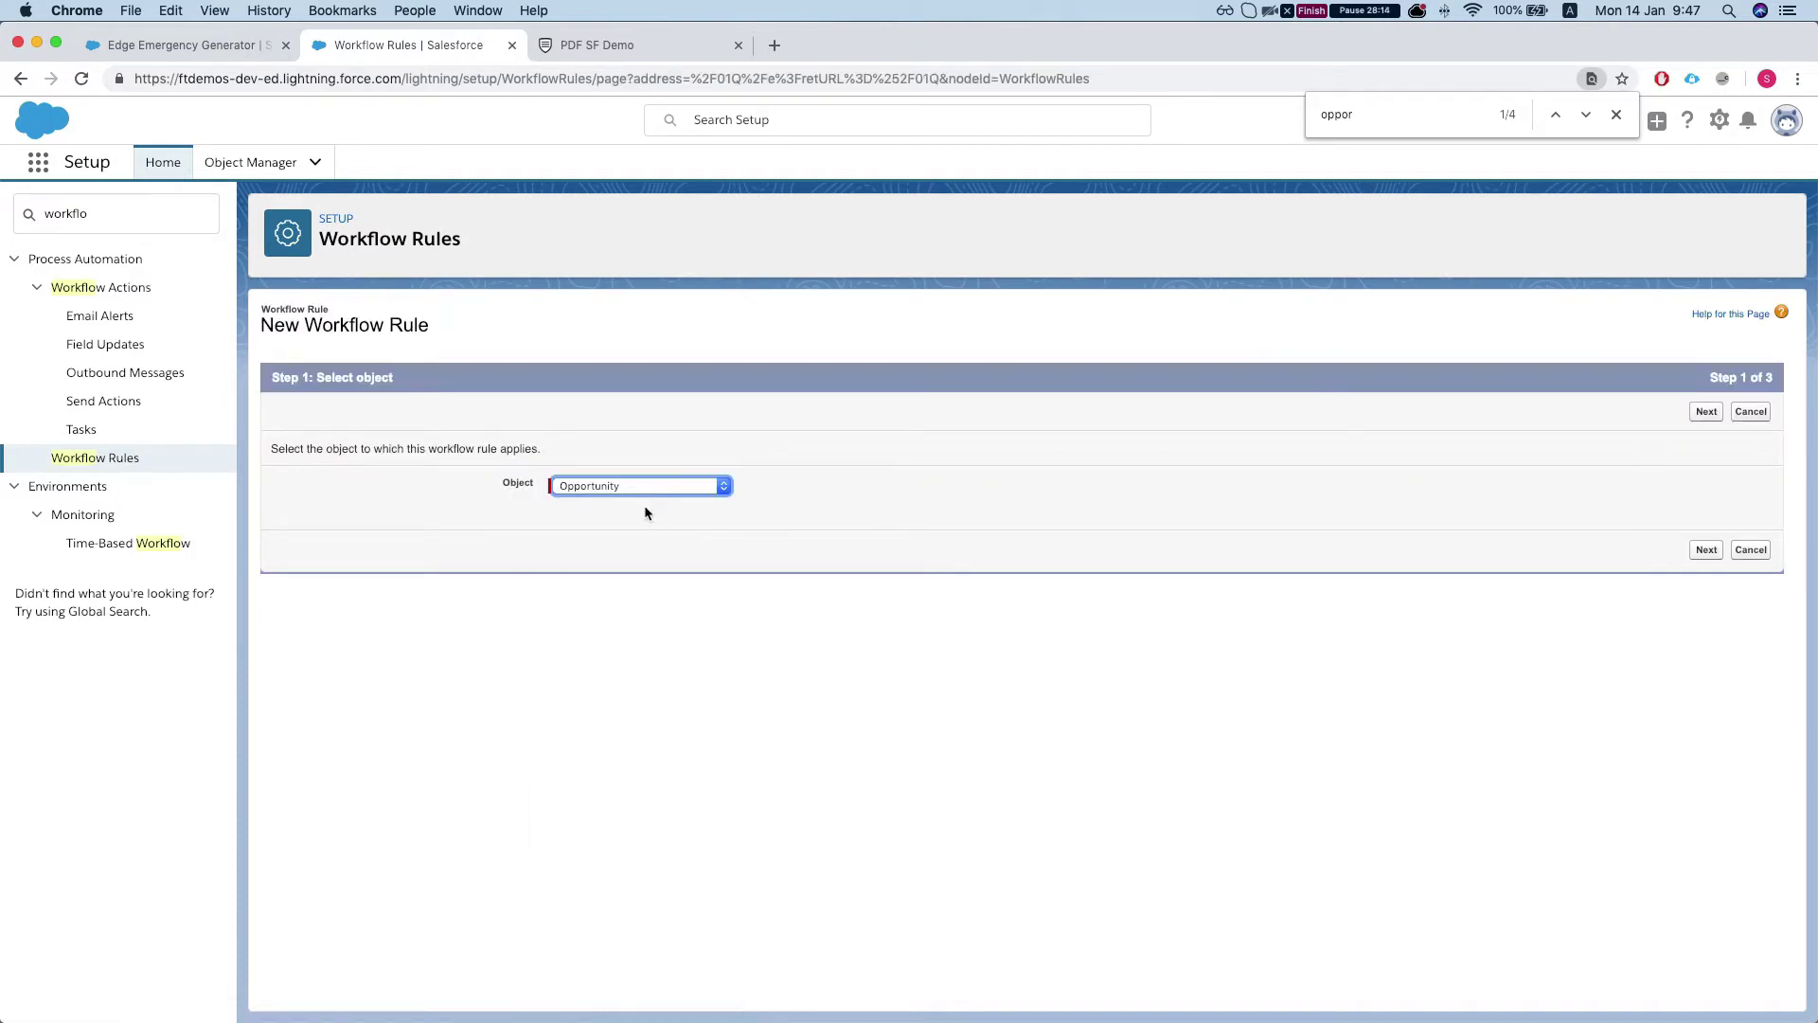
Name the new workflow rule 'generate pdf opportunity'
left_click(1705, 549)
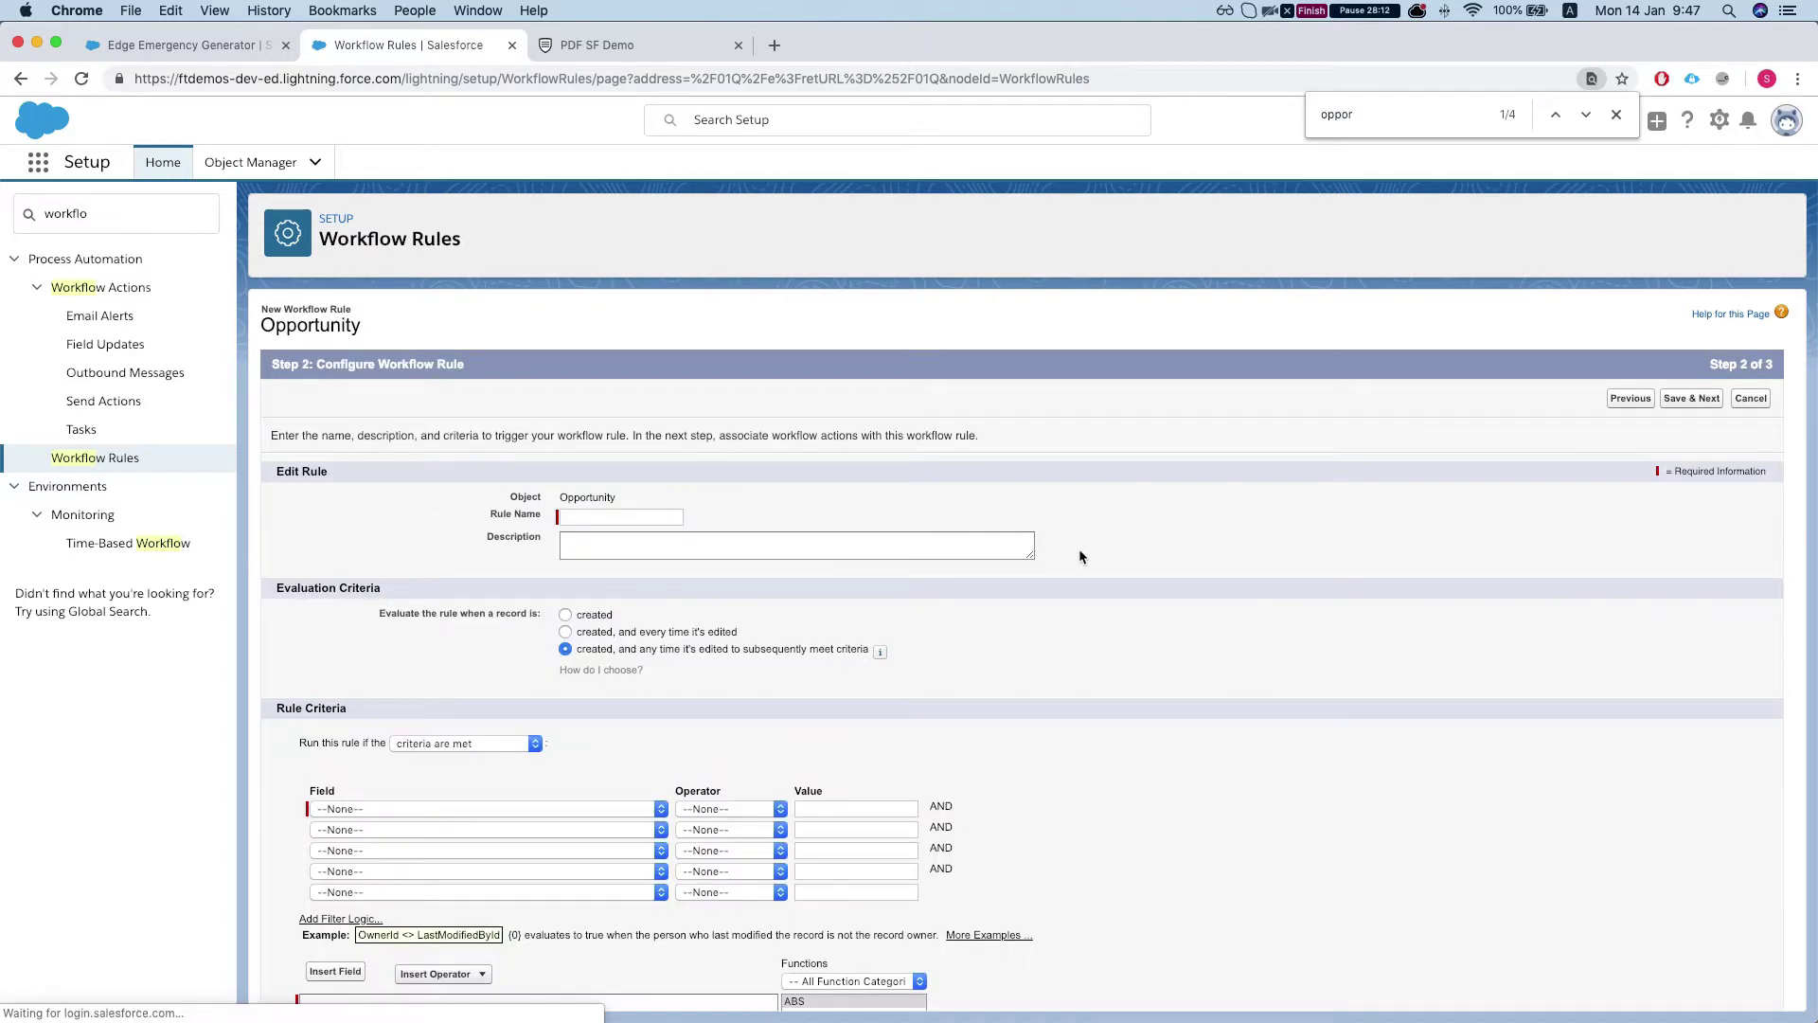
left_click(649, 516)
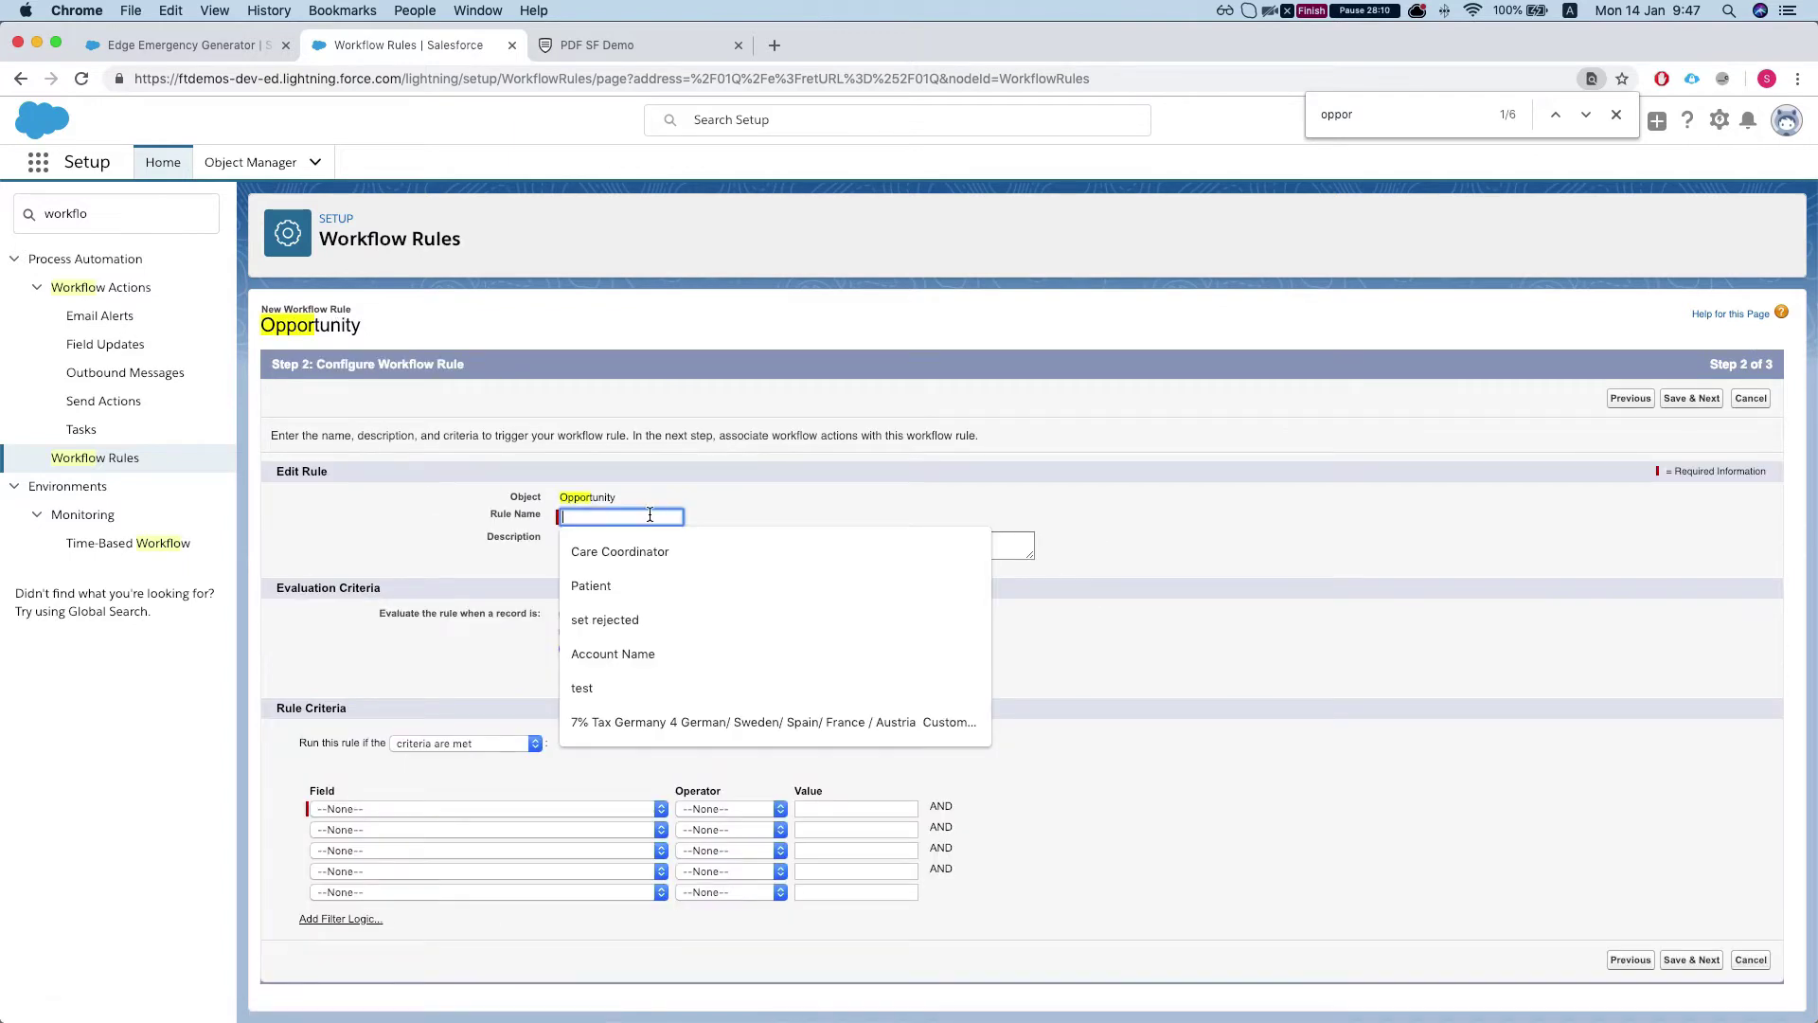
type("Ge")
key("BackSpace")
key("BackSpace")
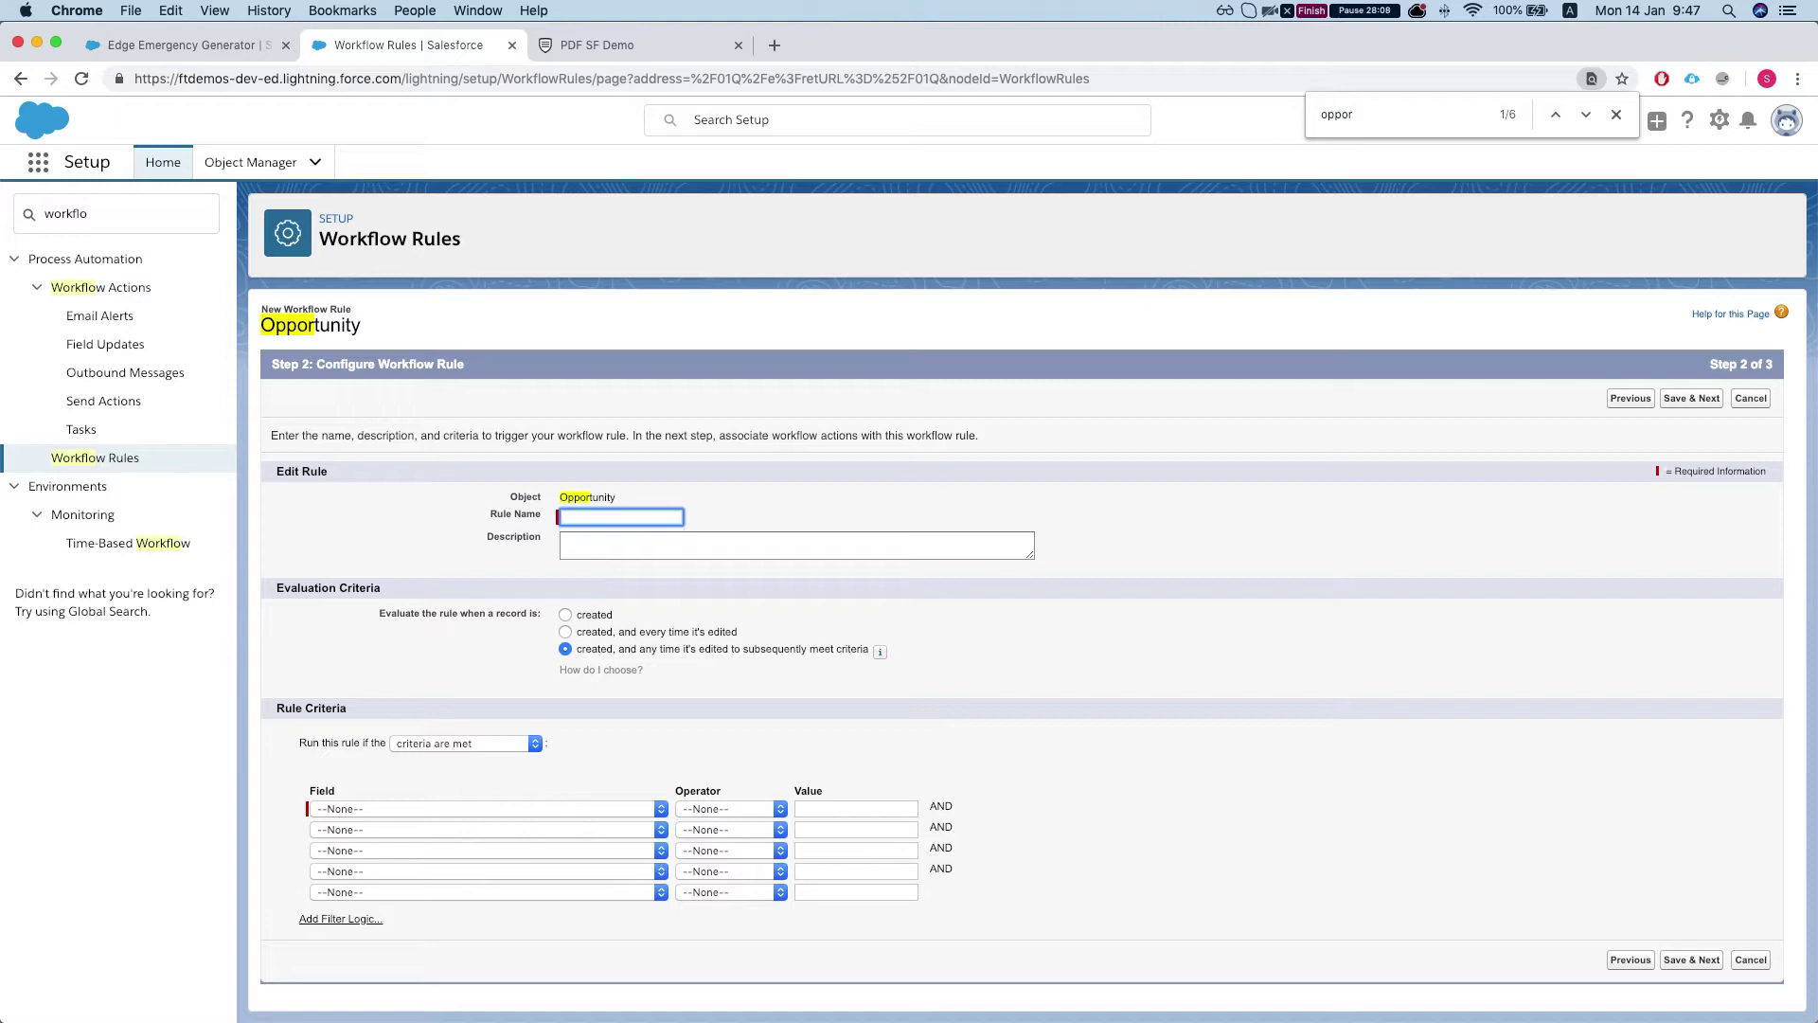
type("Genera")
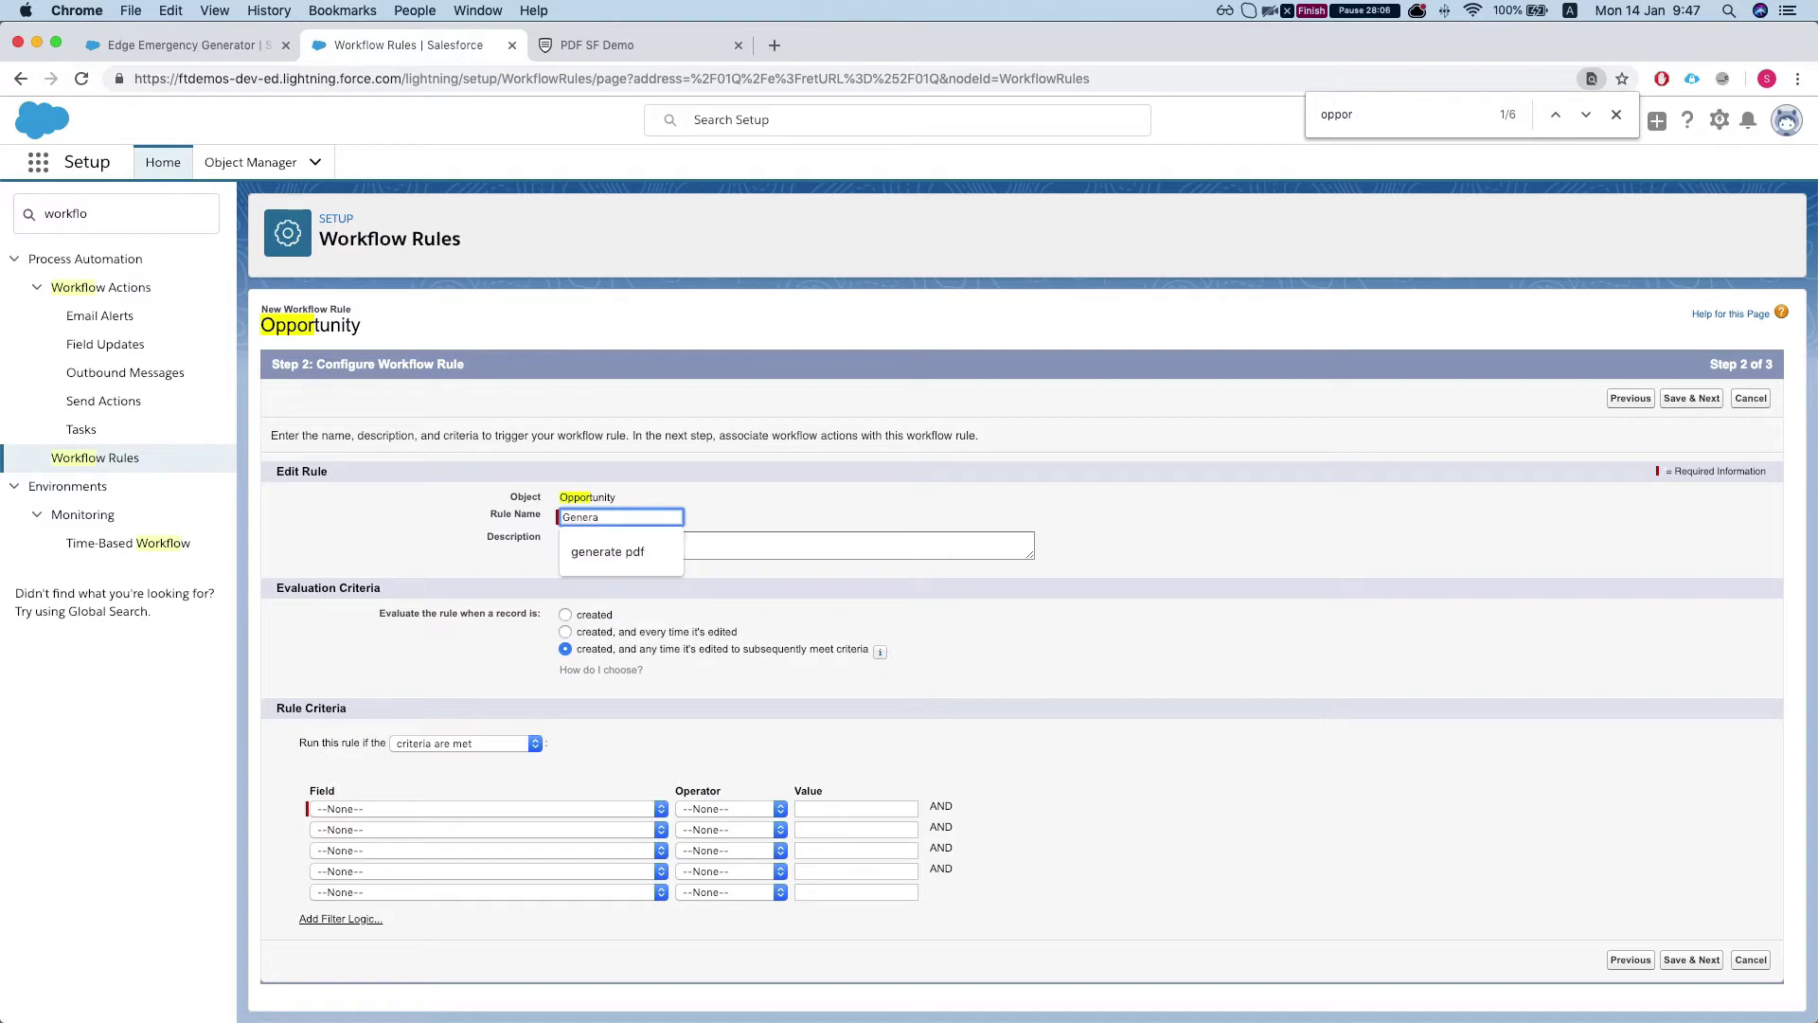
key("Down")
key("Return")
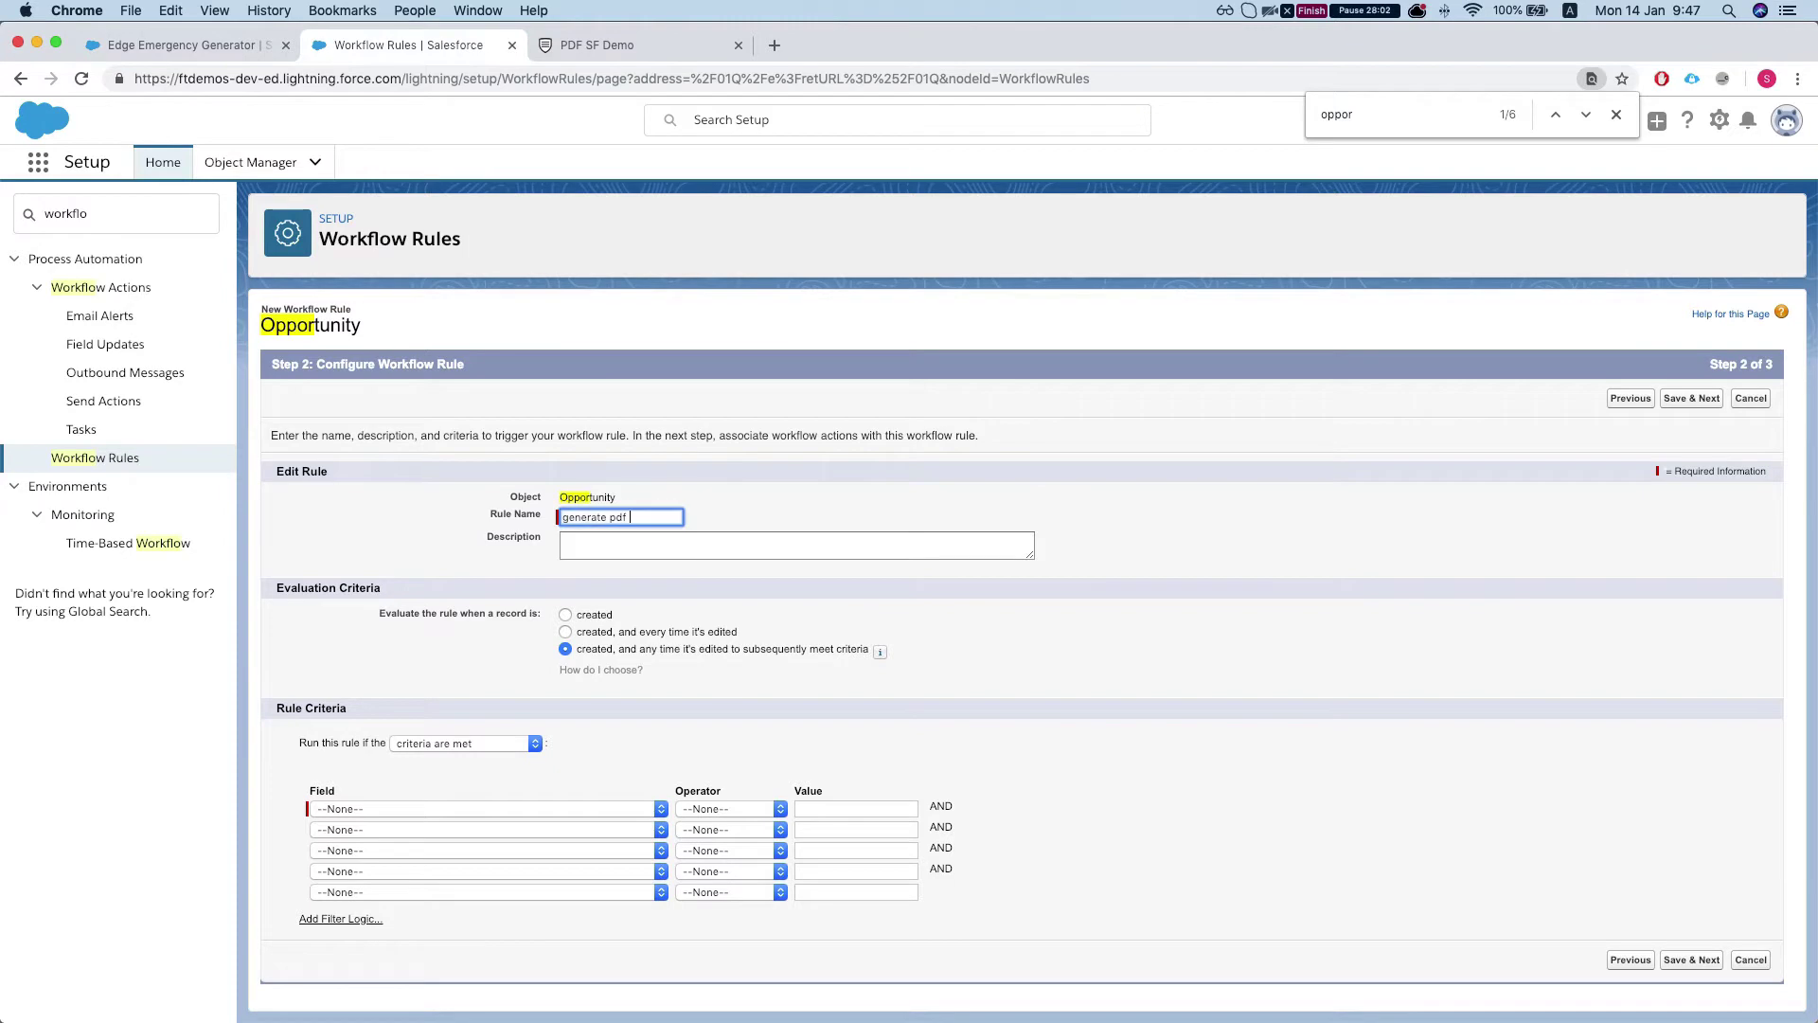
type("opportunity")
scroll(636, 571, "down", 1)
scroll(616, 662, "up", 1)
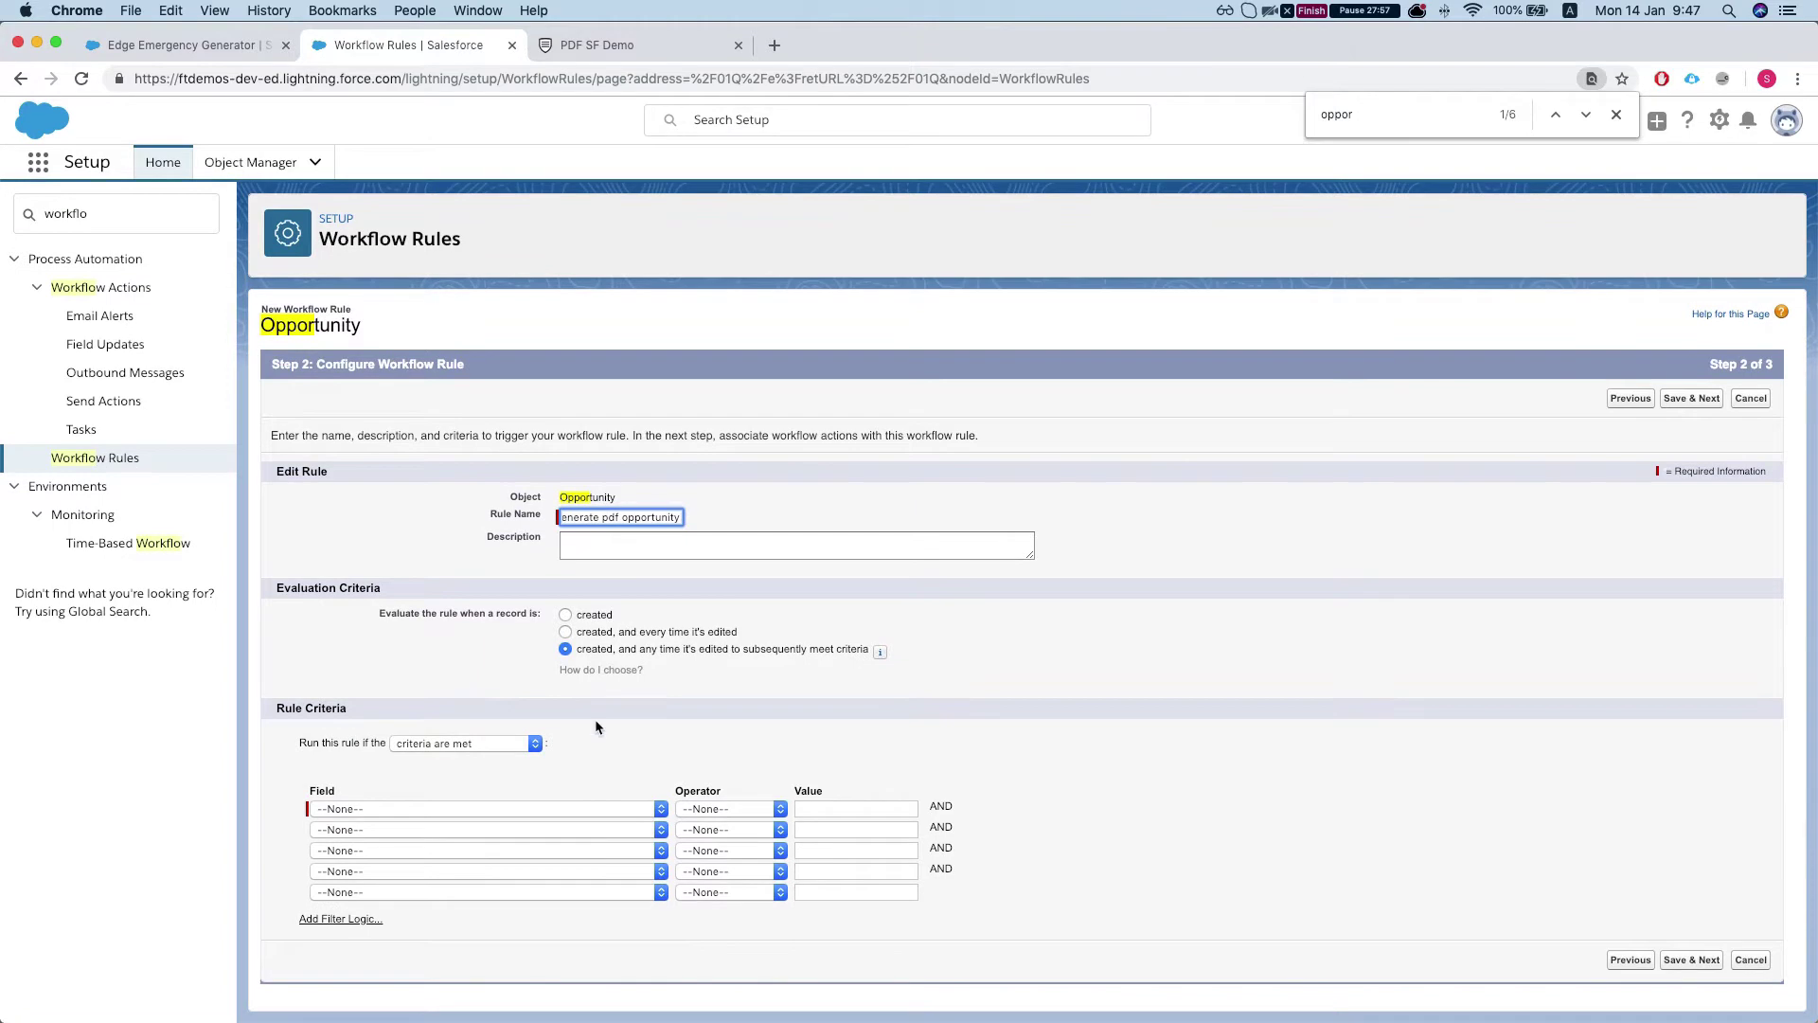
Set the rule criteria to Opportunity: Stage equals Closed Won
left_click(450, 743)
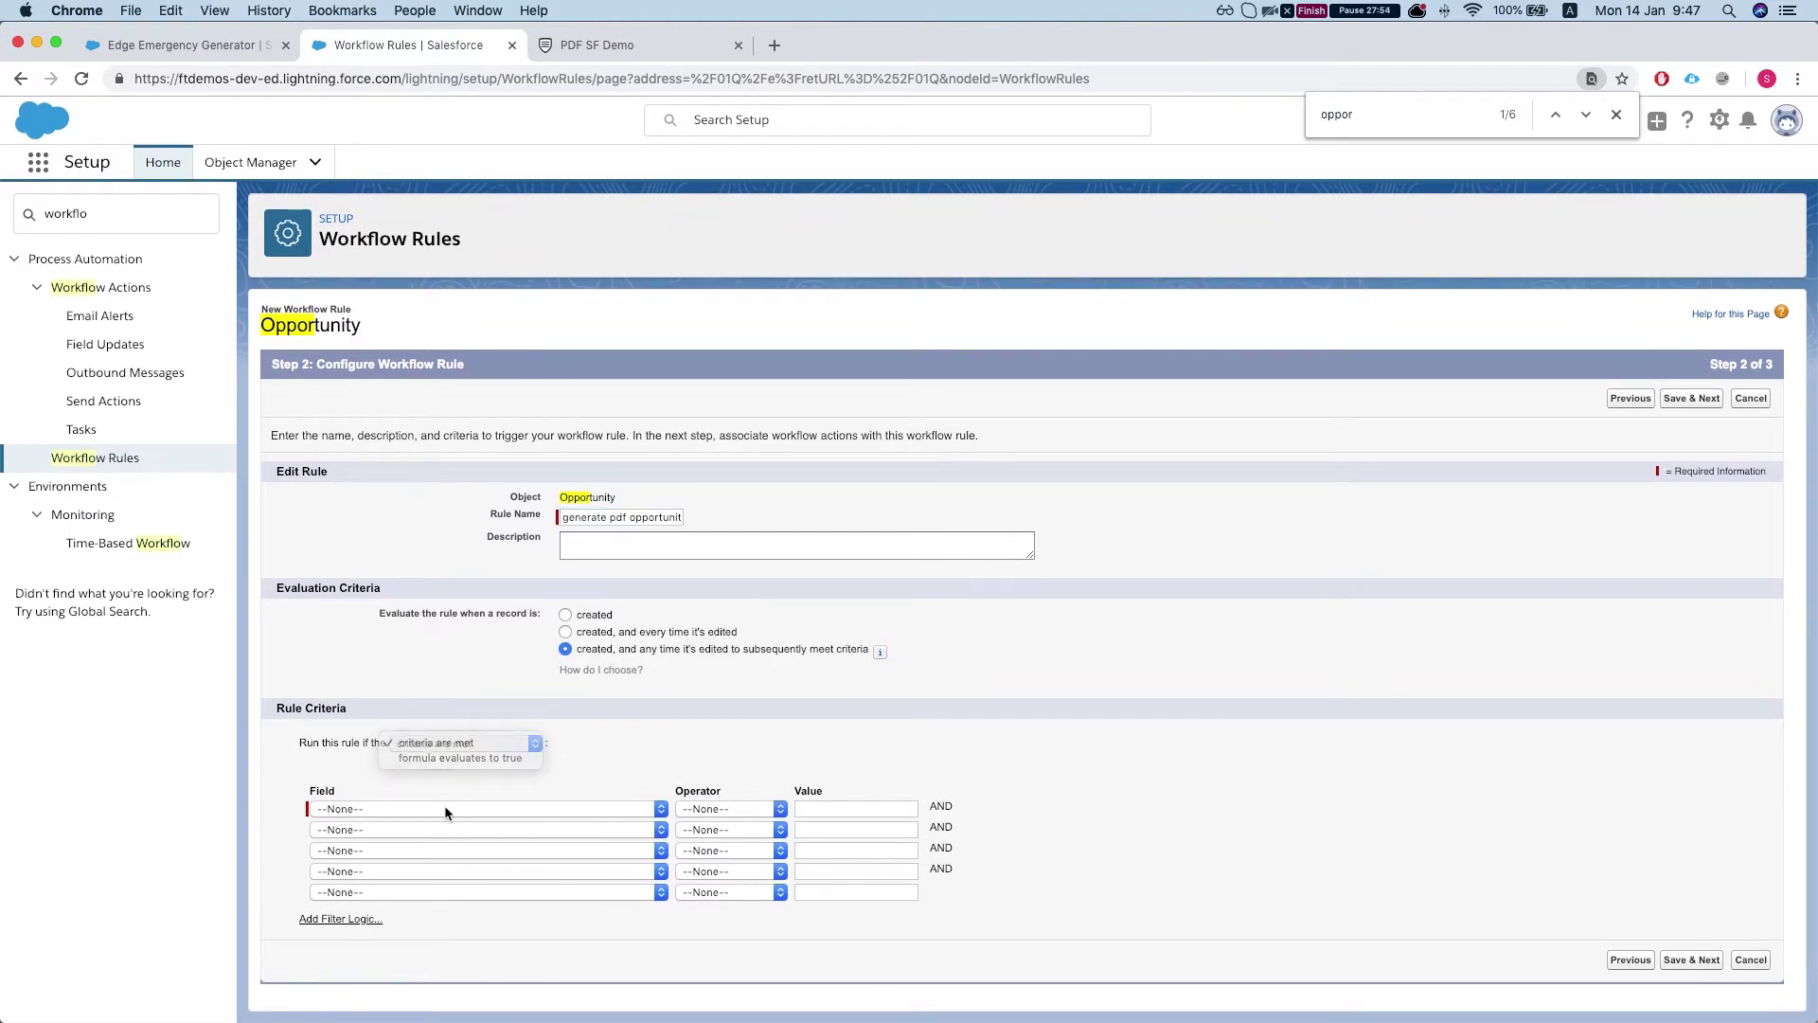
left_click(445, 805)
left_click(445, 805)
scroll(445, 805, "up", 15)
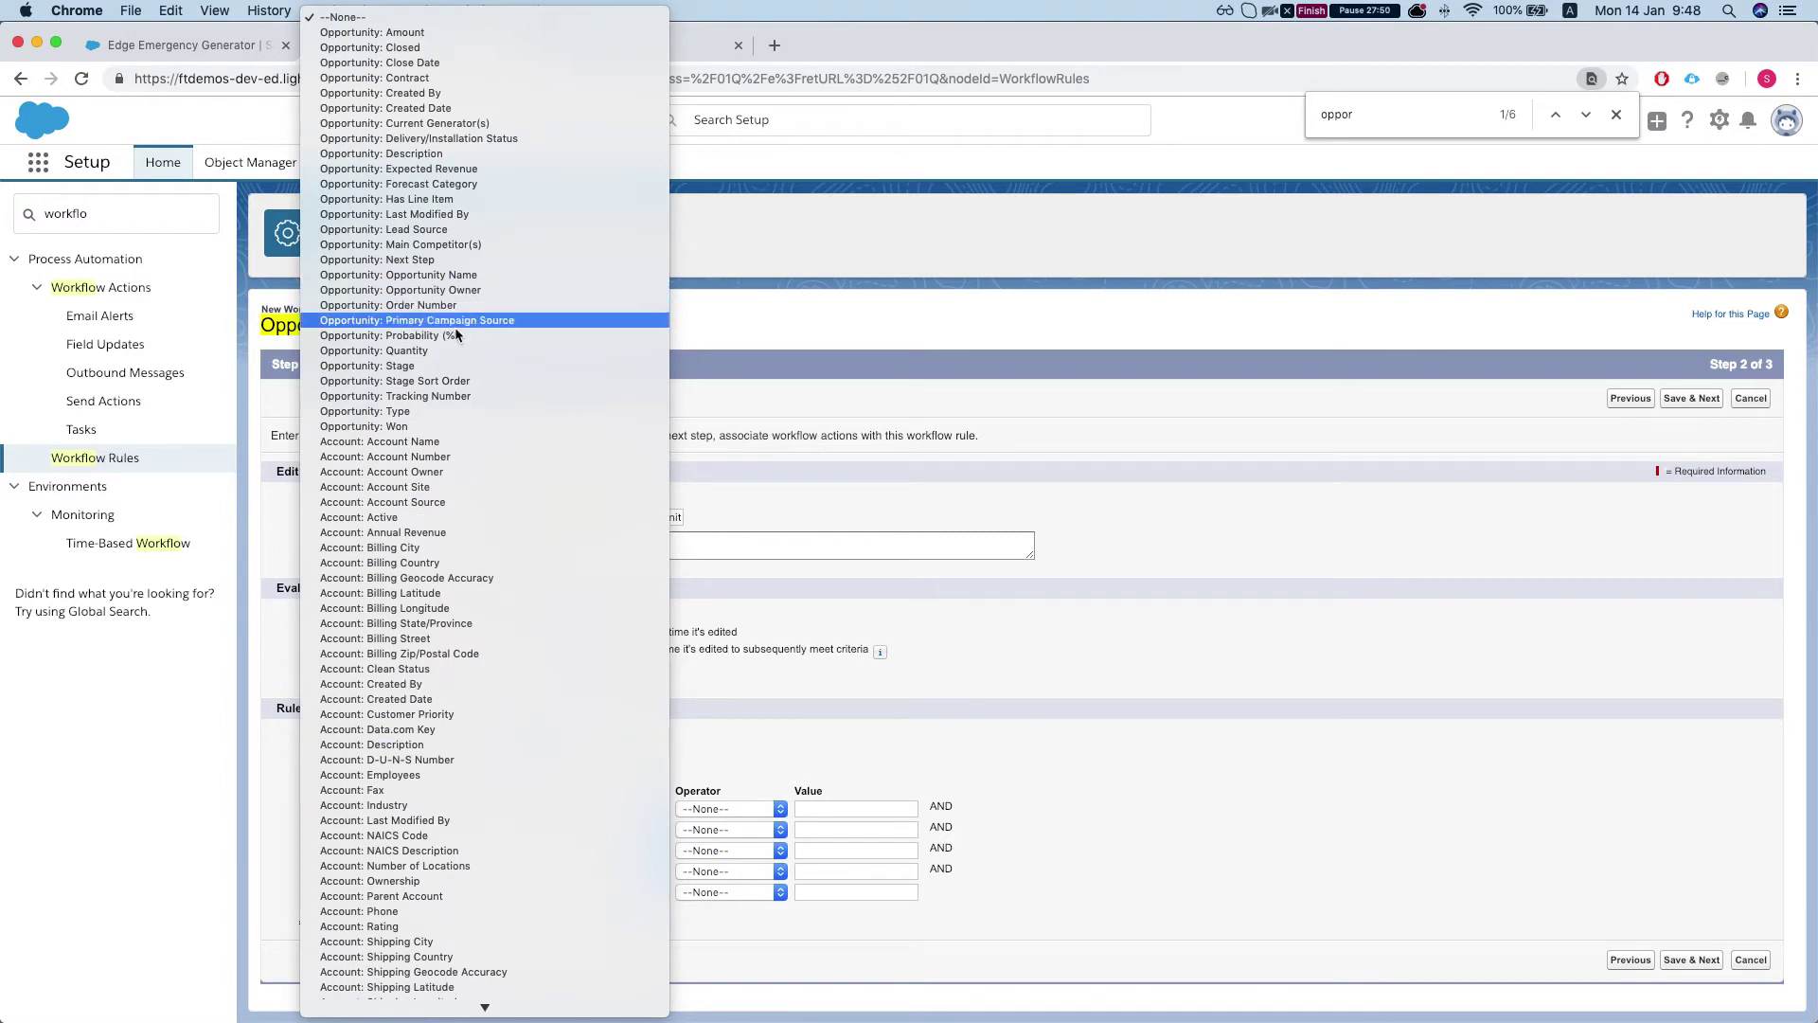
left_click(429, 367)
left_click(725, 810)
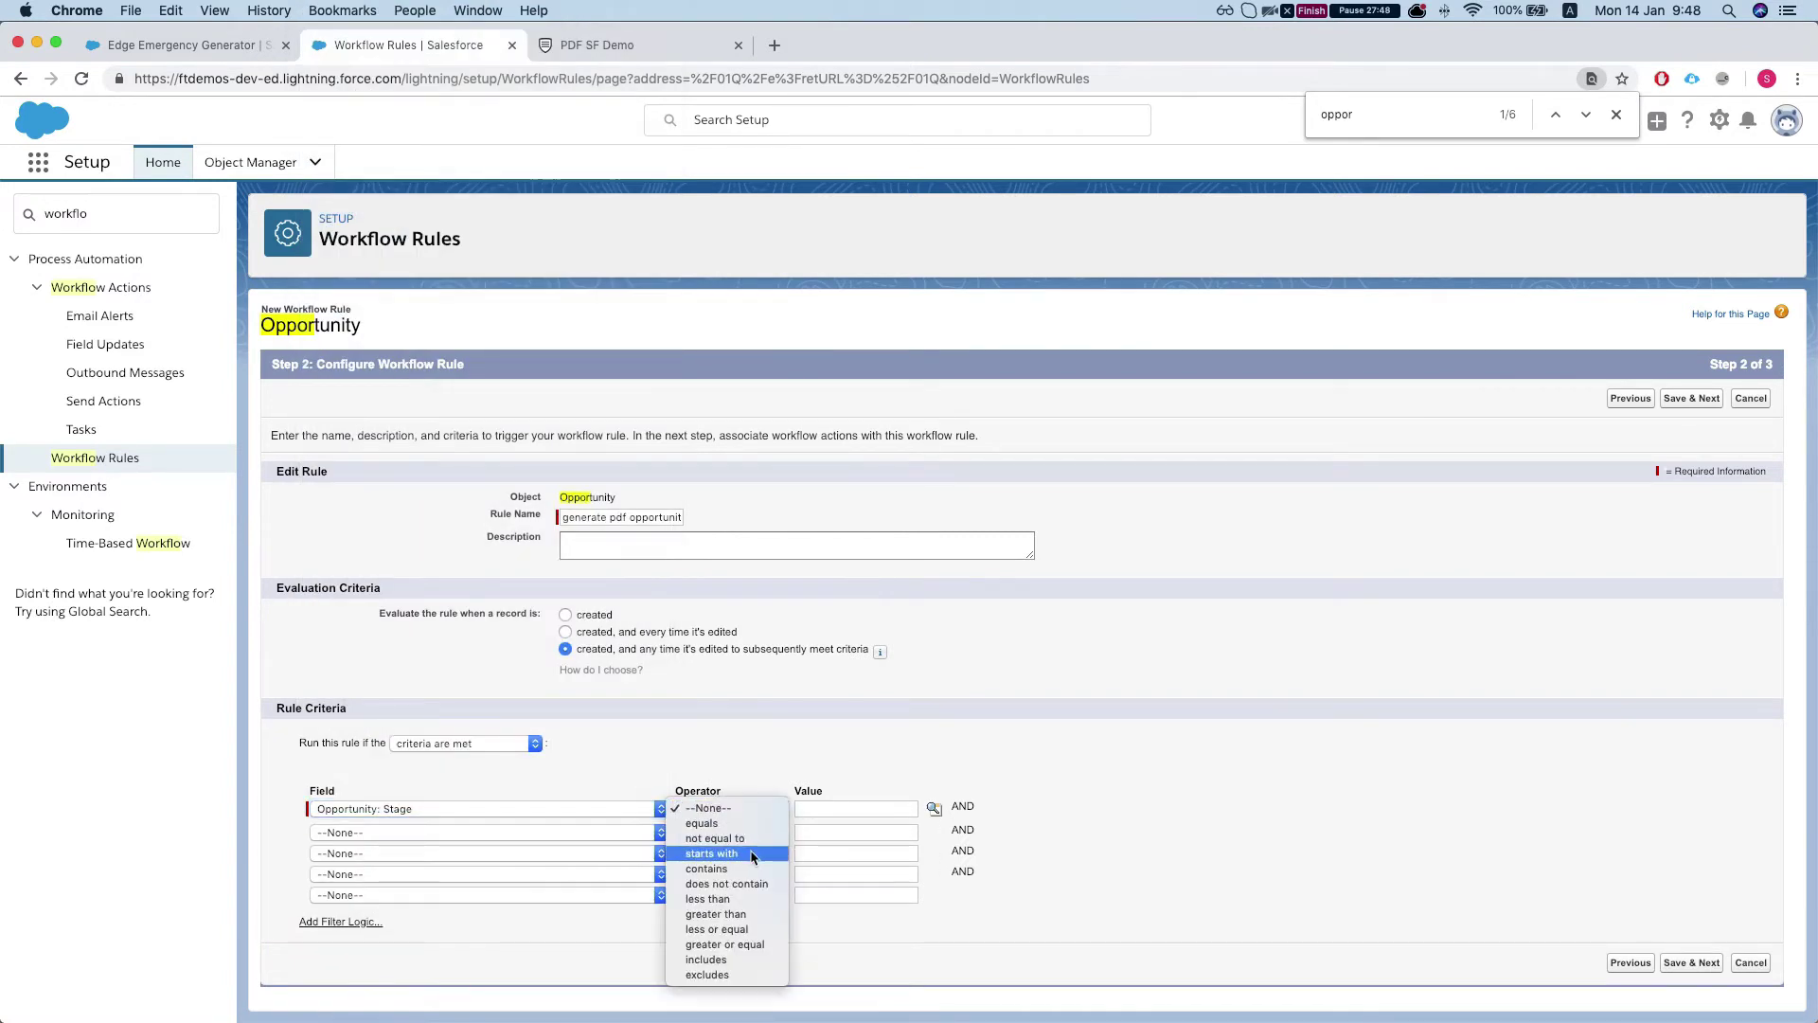
left_click(731, 824)
left_click(886, 808)
left_click(933, 808)
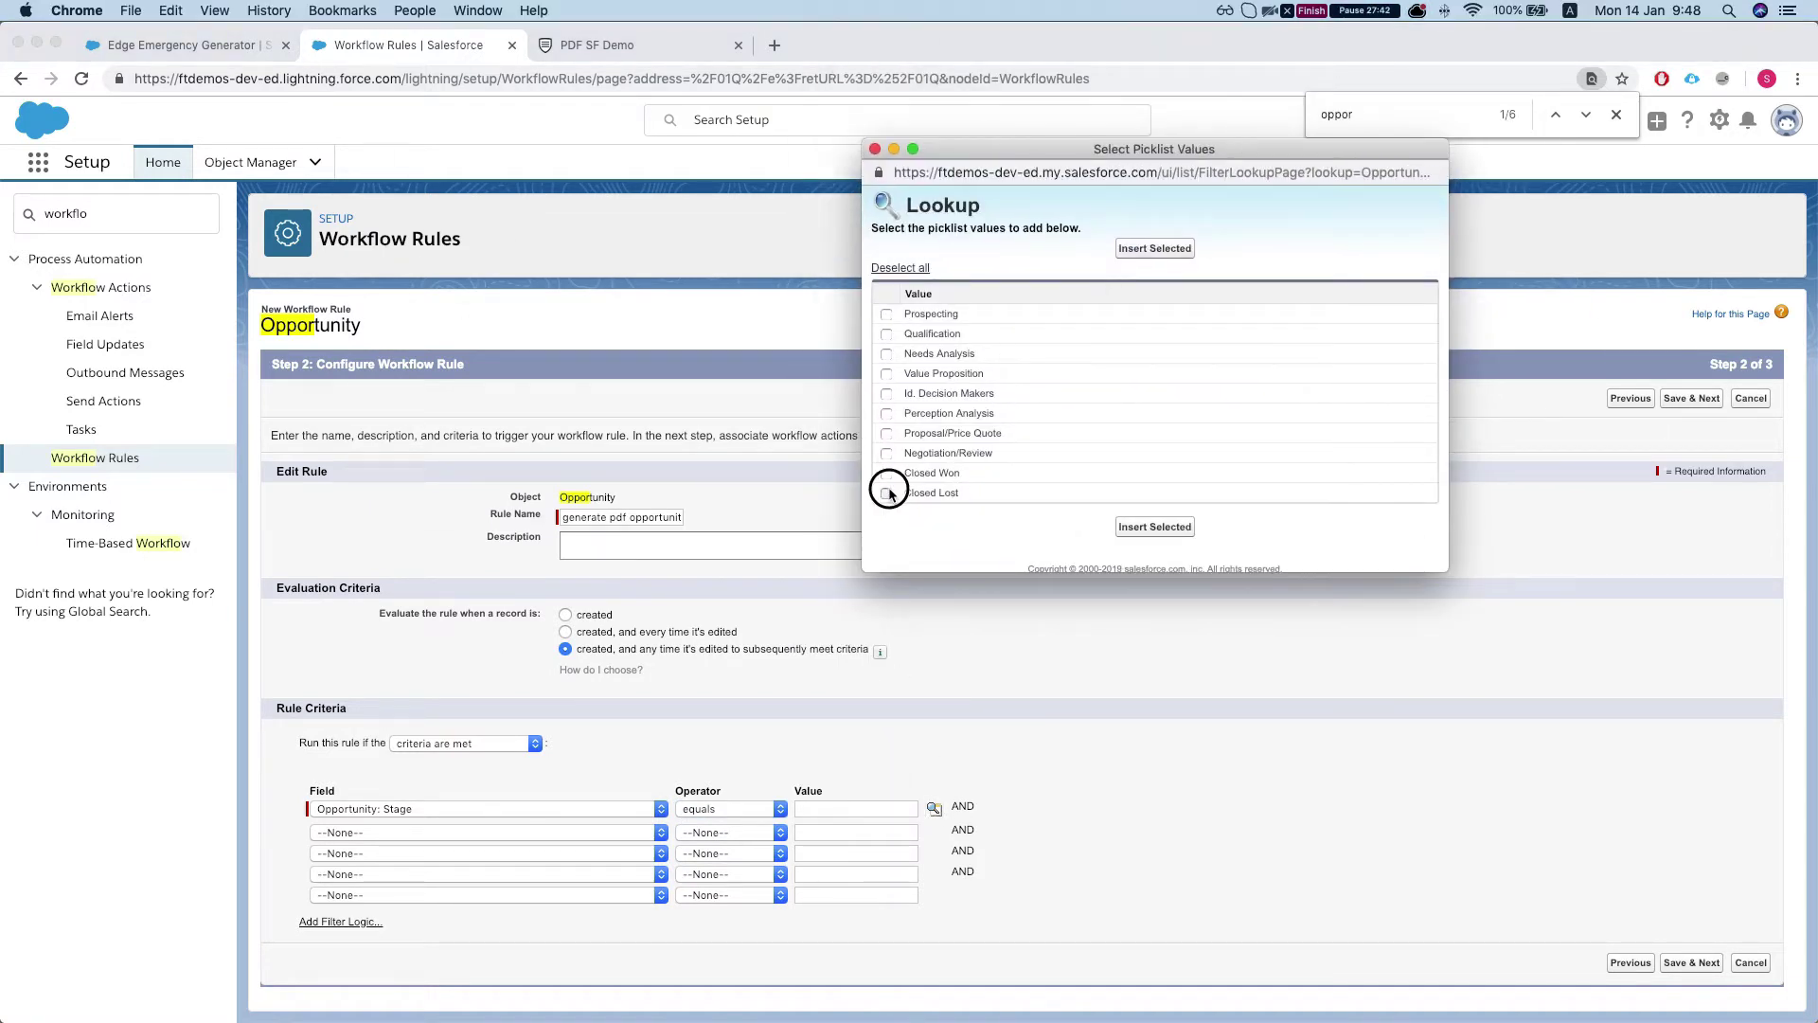
left_click(886, 473)
left_click(1154, 526)
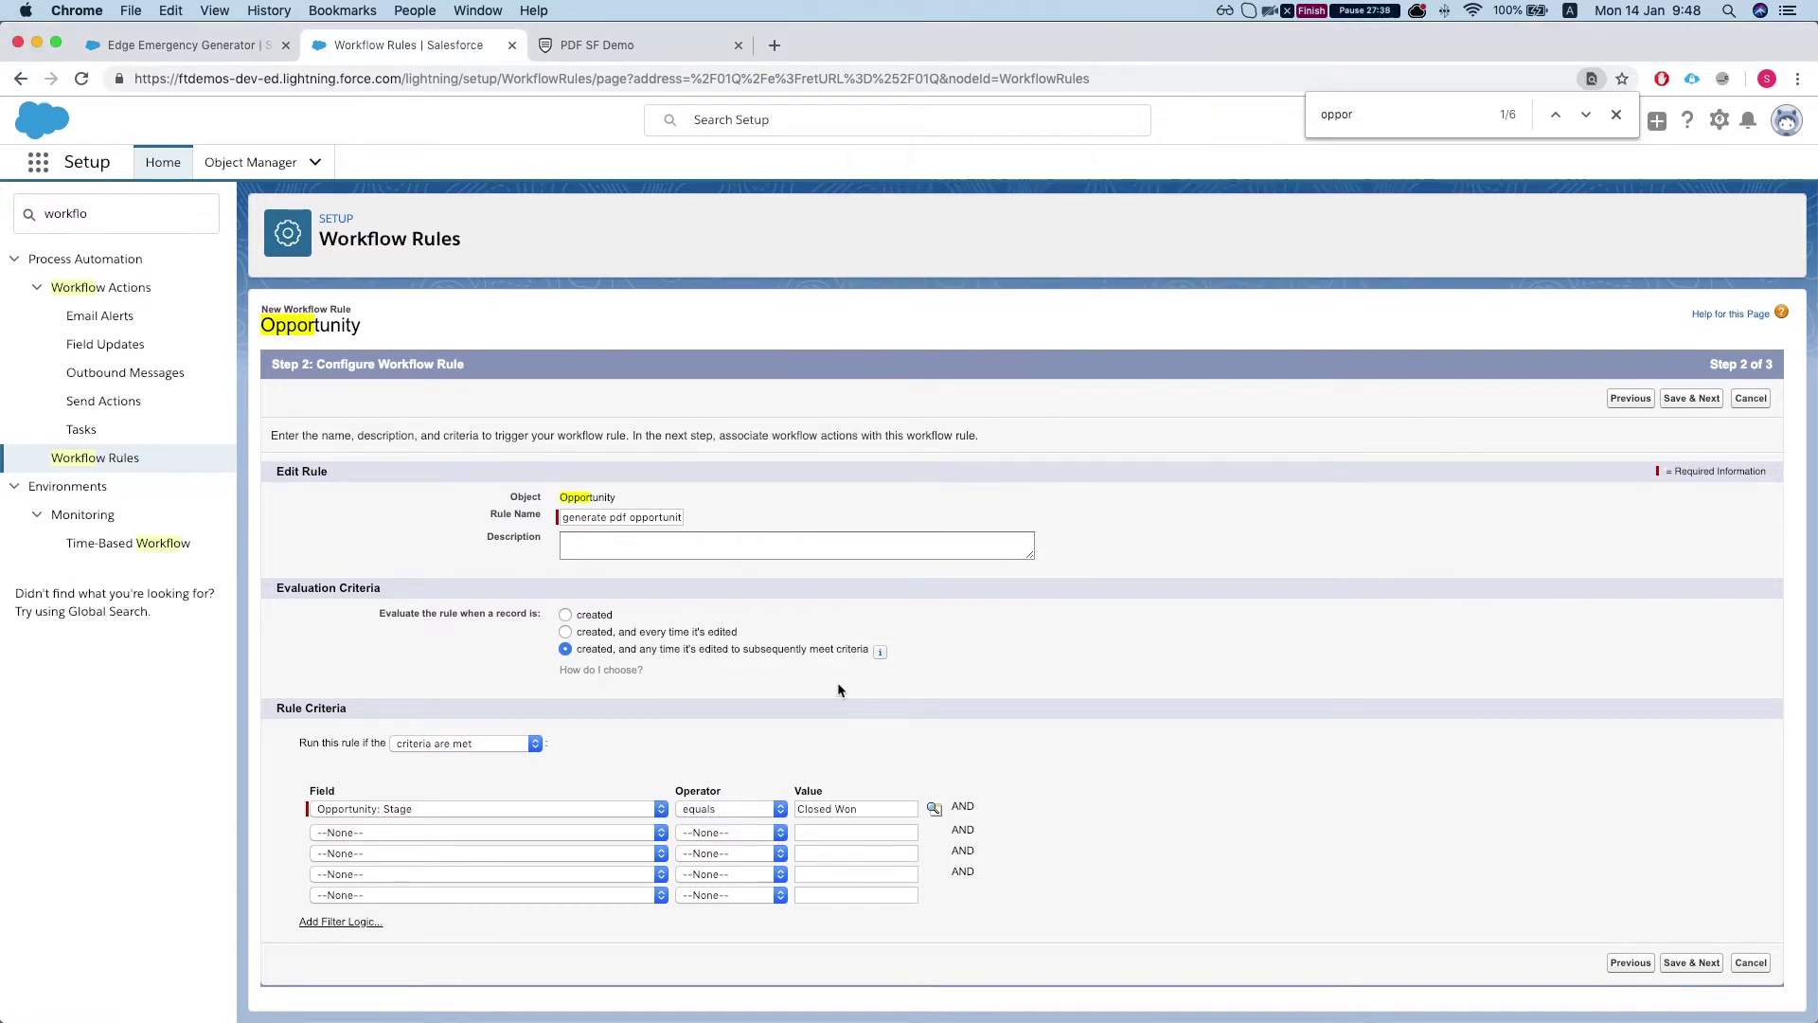
Save the Closed Won criteria and list the available workflow action types
left_click(1692, 963)
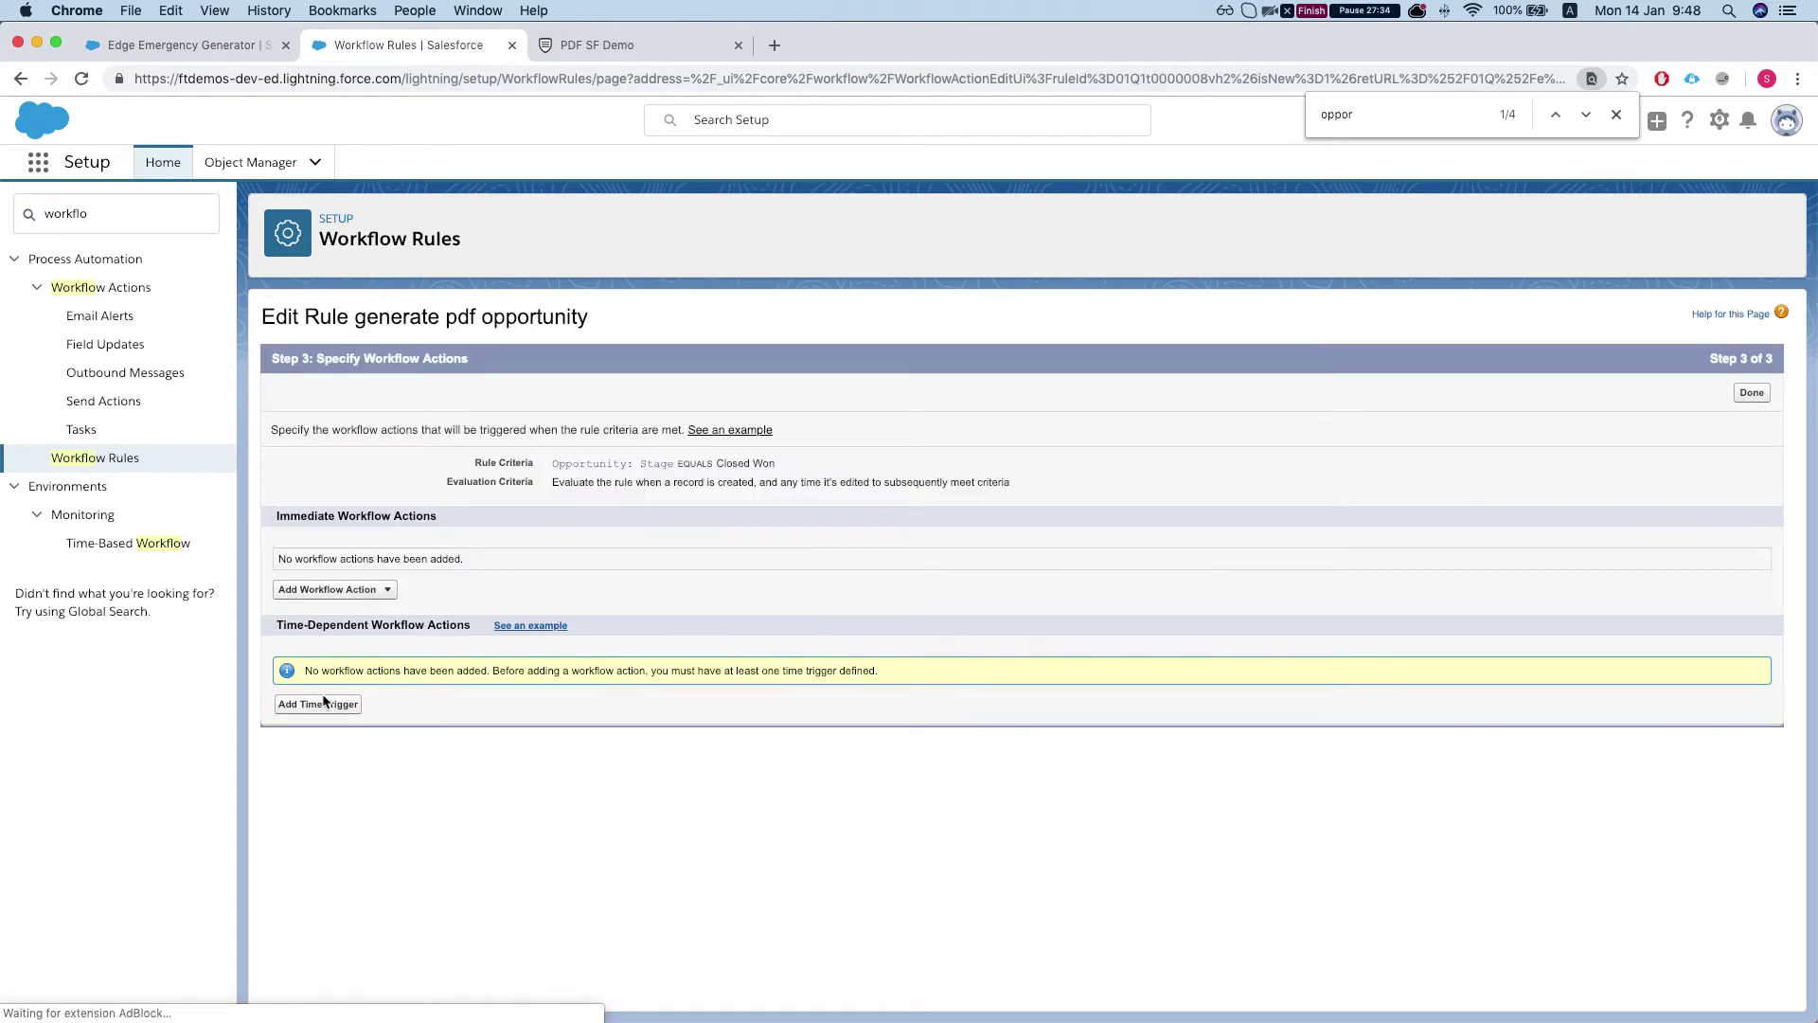
left_click(365, 589)
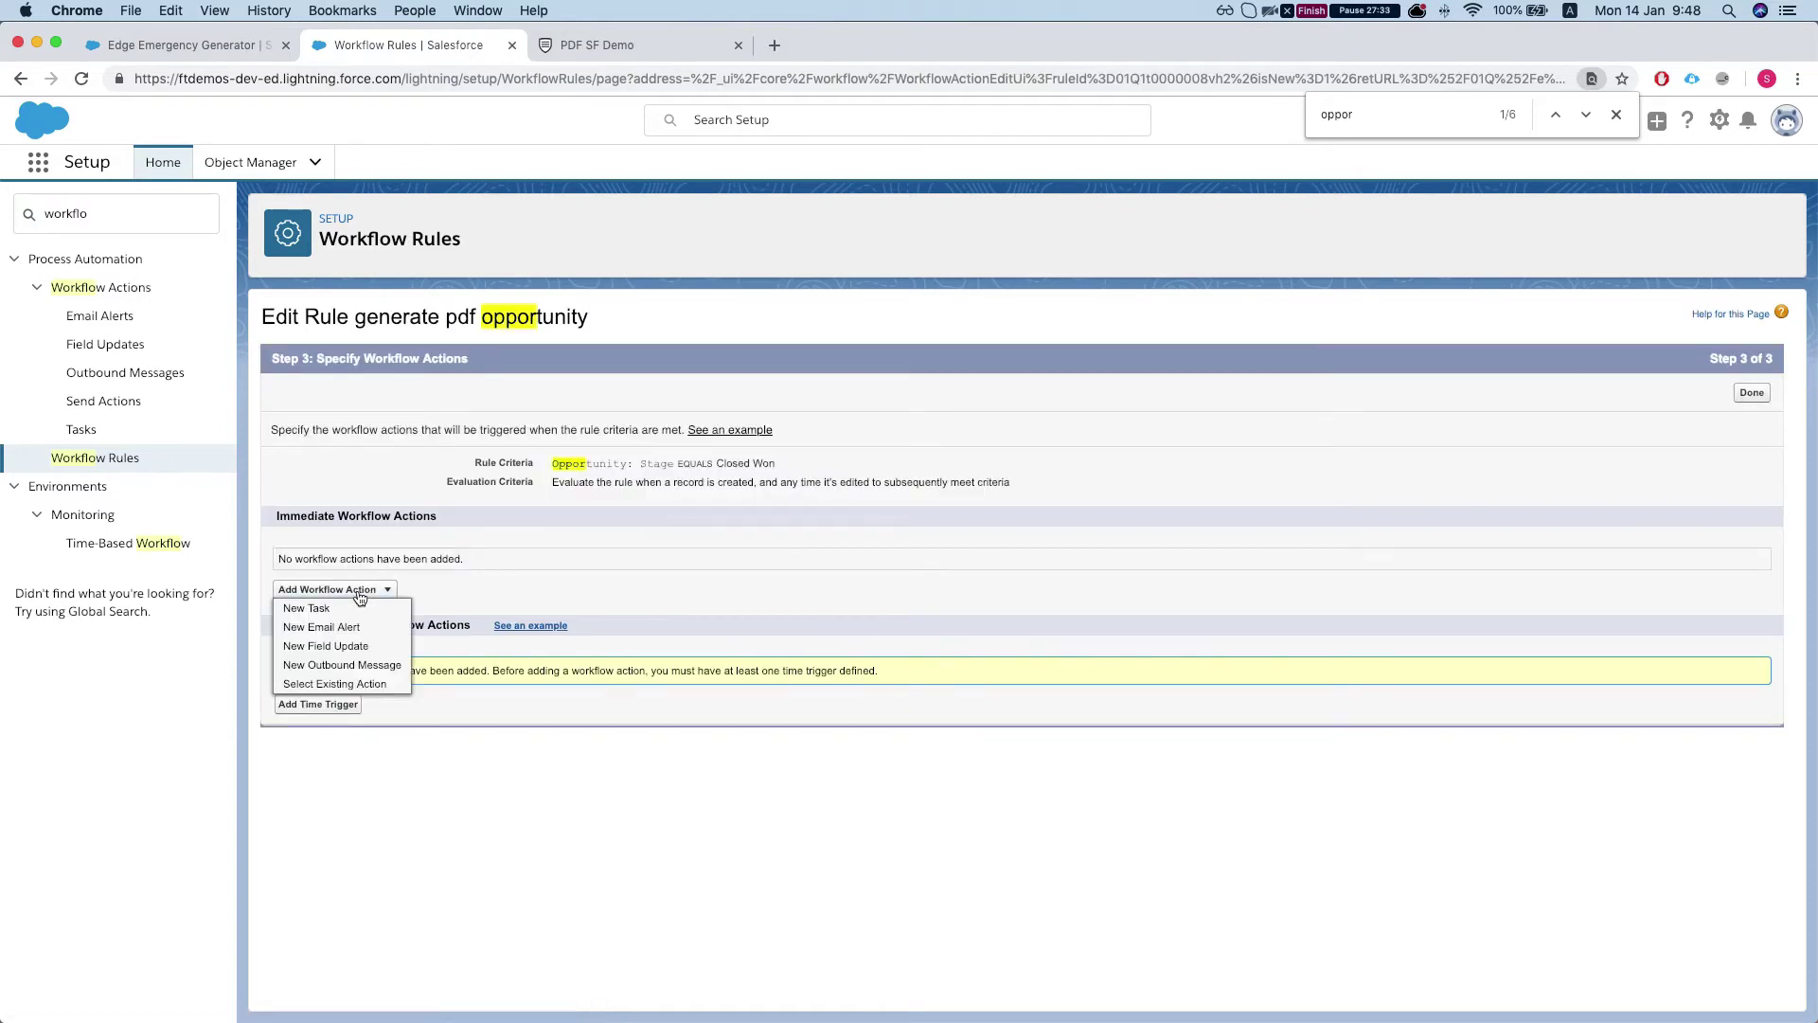
Create outbound message 'sent ft message' with FormTitan's endpoint URL, verified against the FormTitan tab
left_click(350, 666)
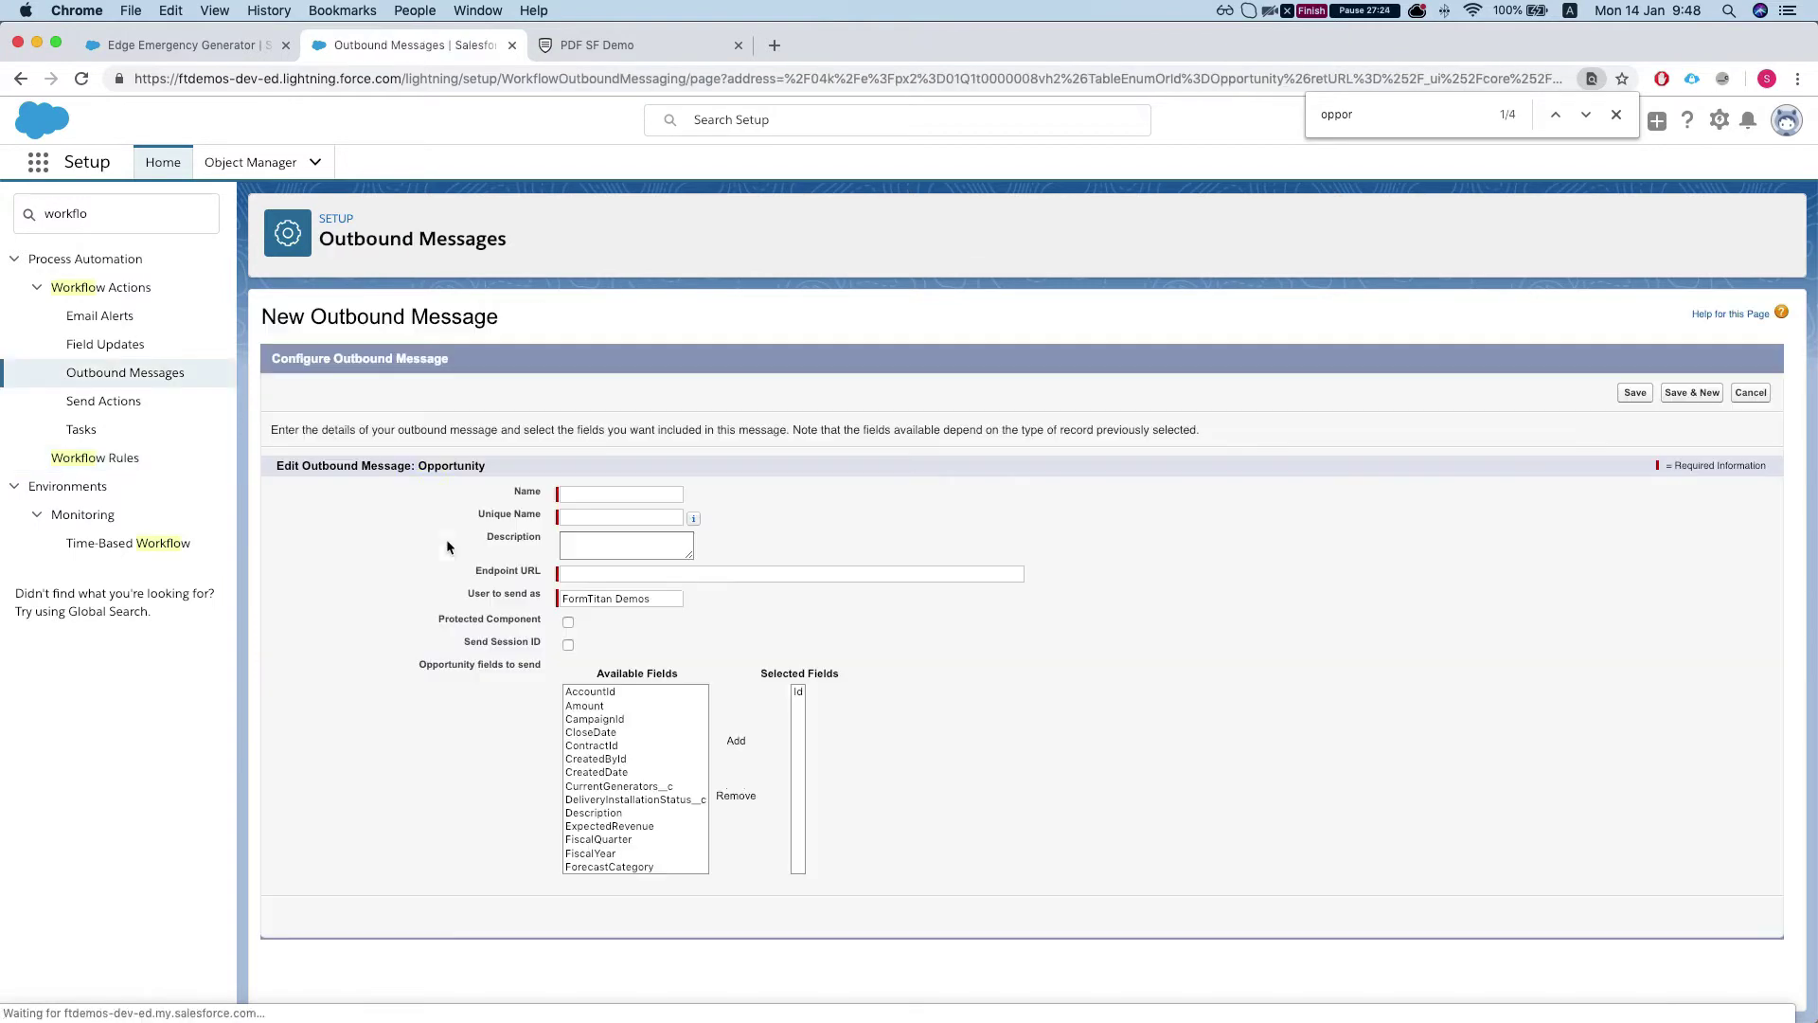
left_click(619, 492)
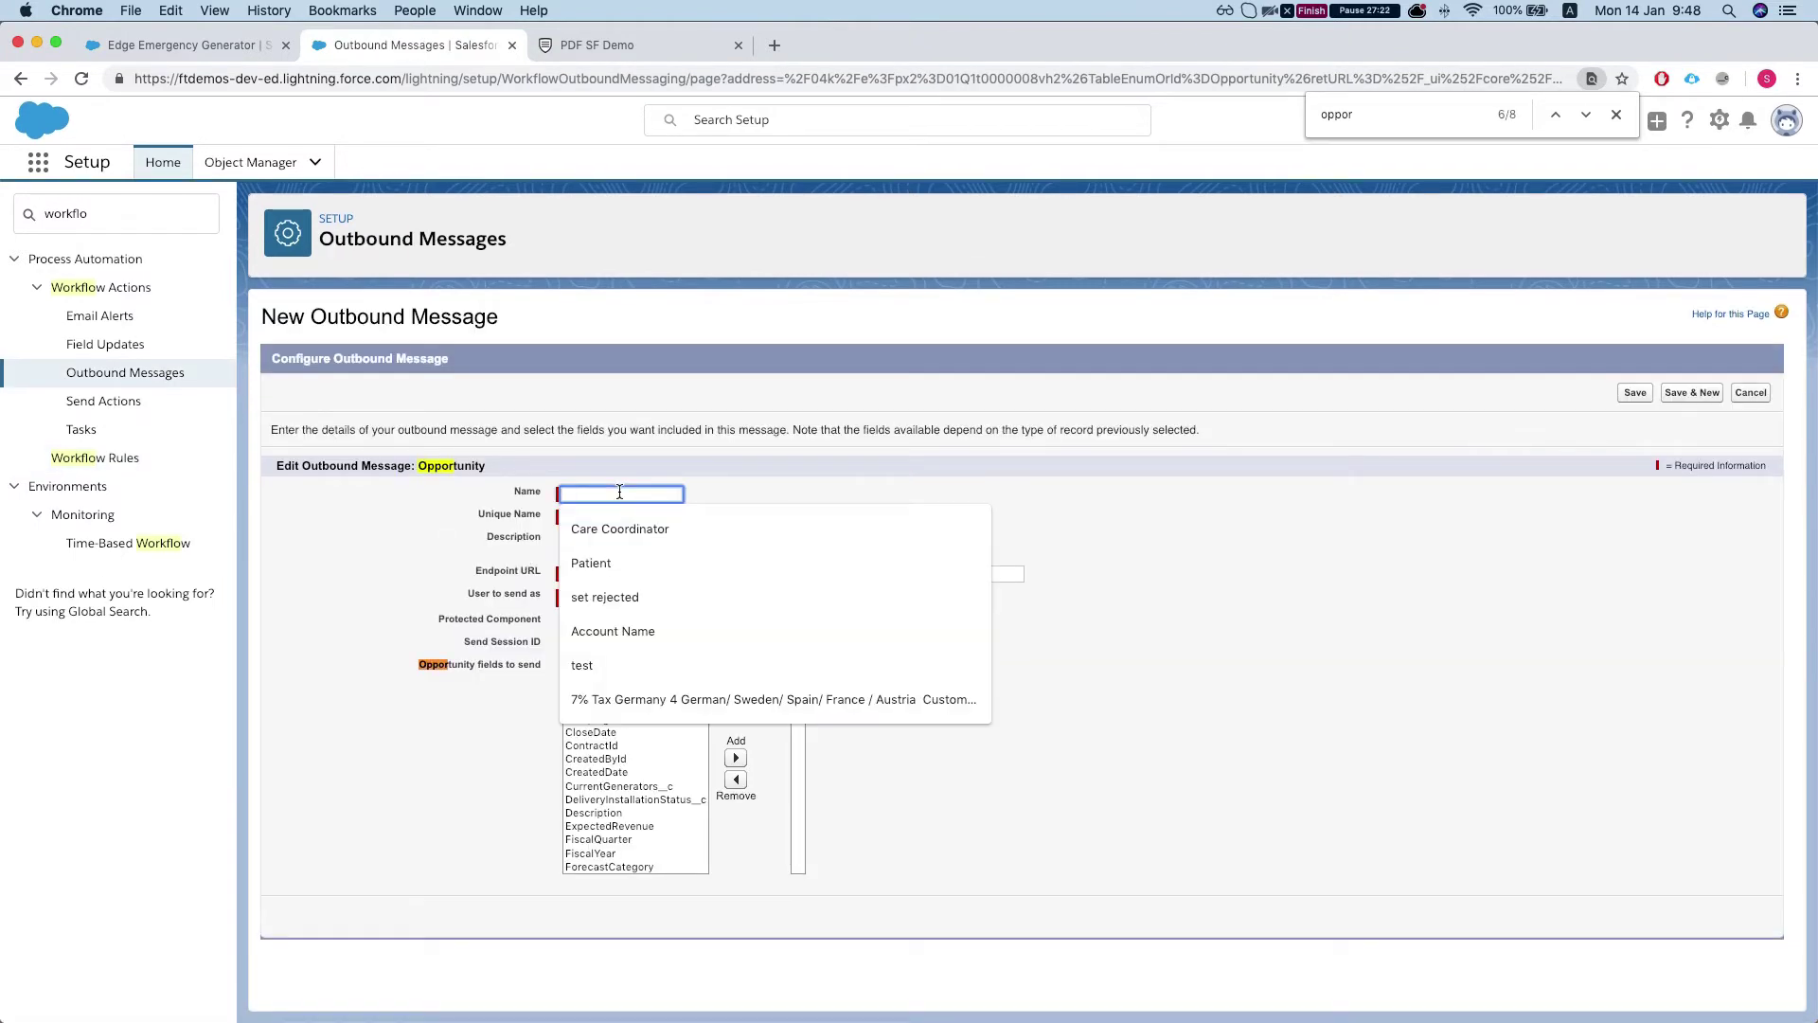
type("sent f")
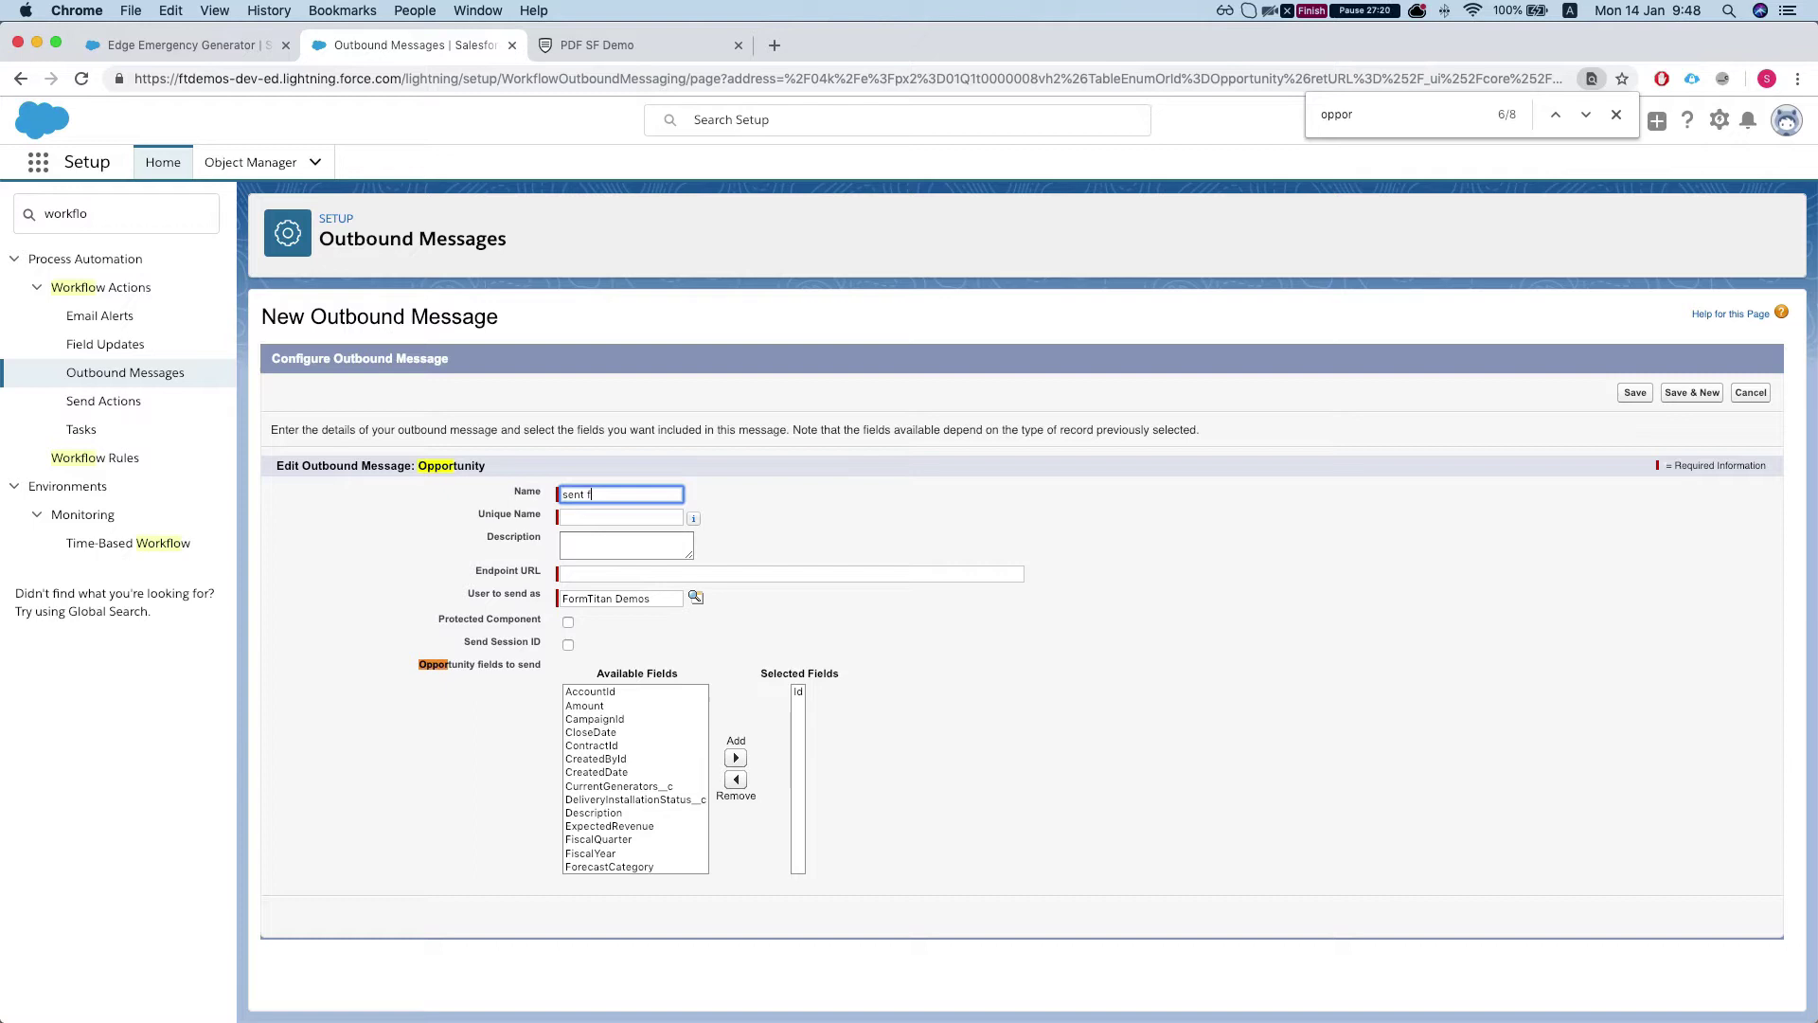
type("t message")
key("Tab")
key("Tab")
key("Tab")
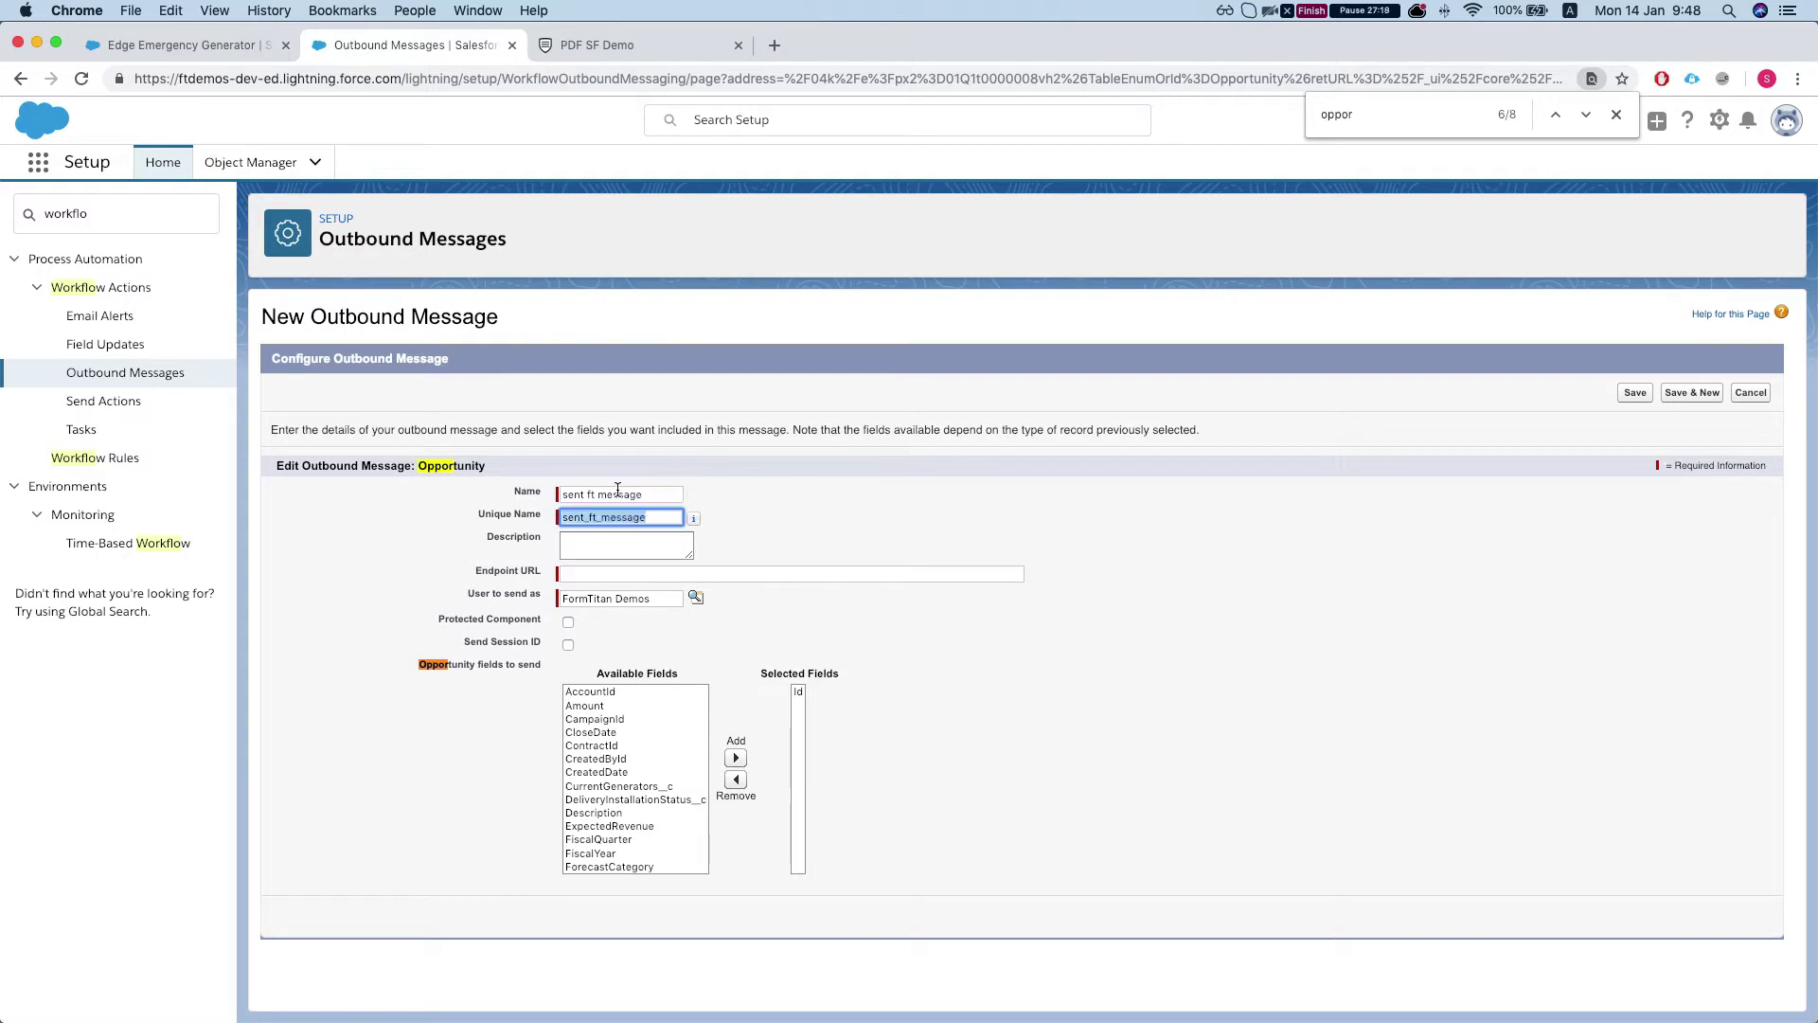
key("Down")
key("Return")
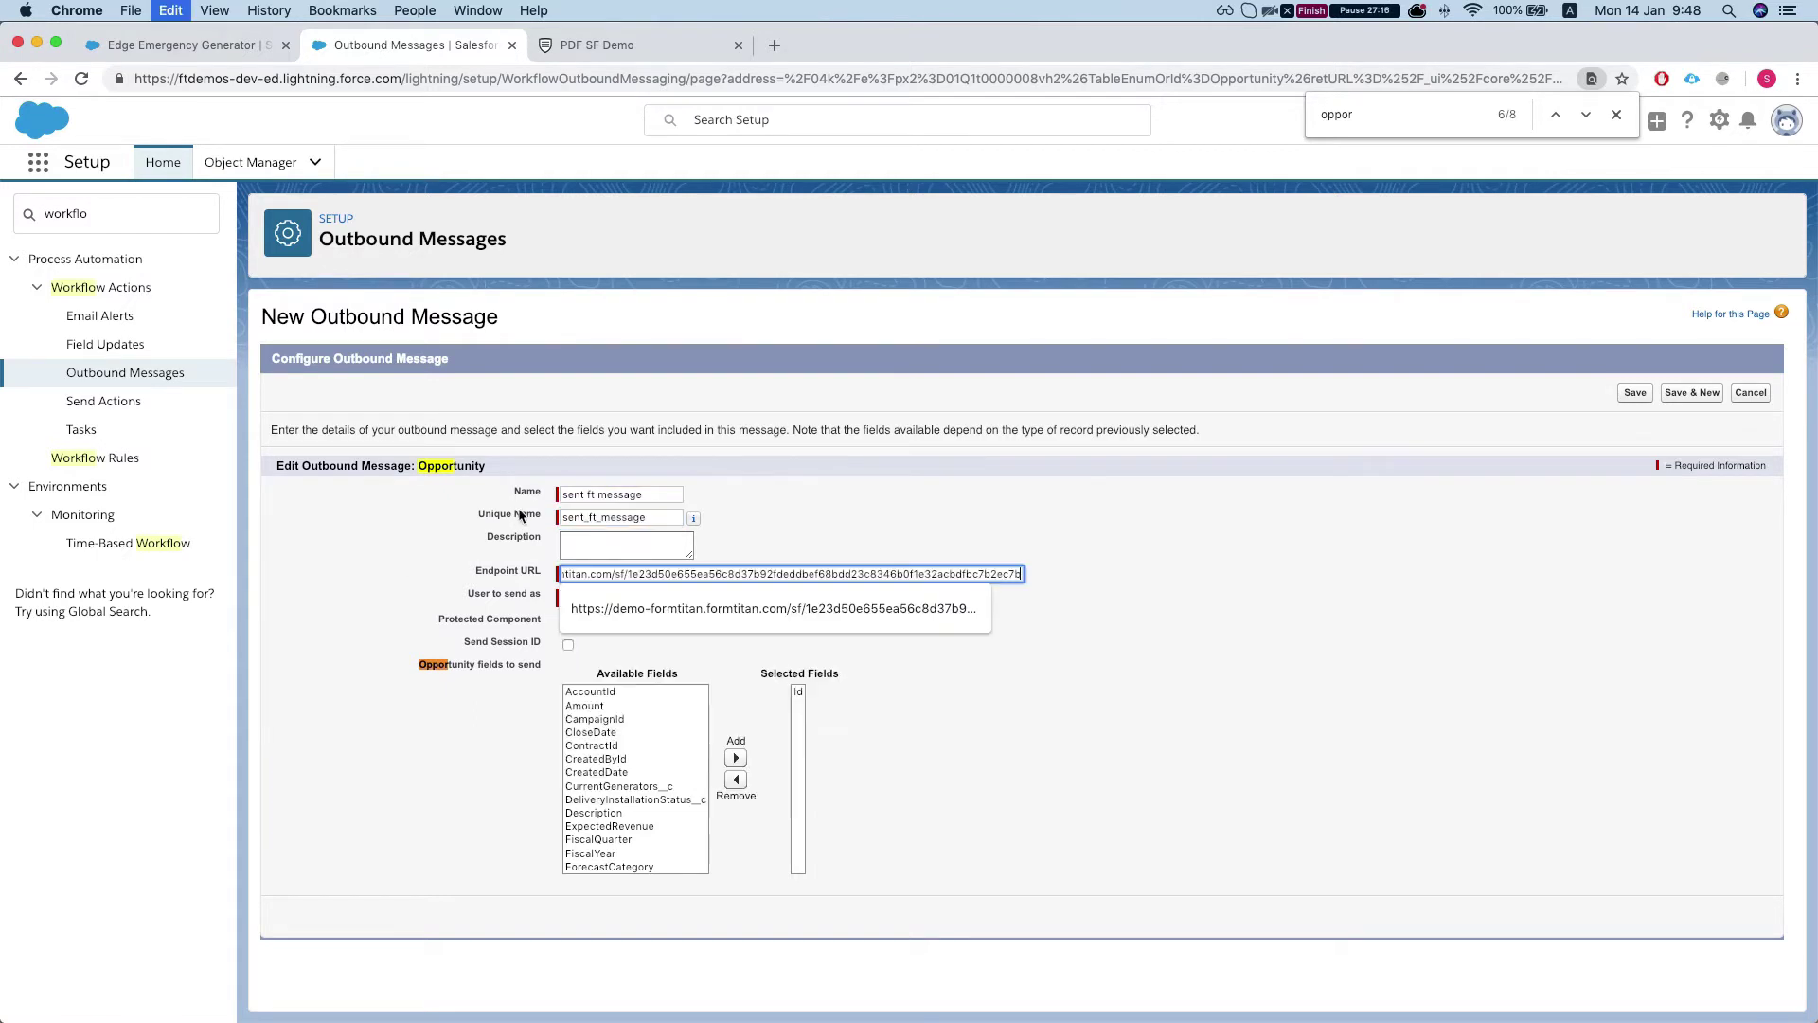
left_click(611, 45)
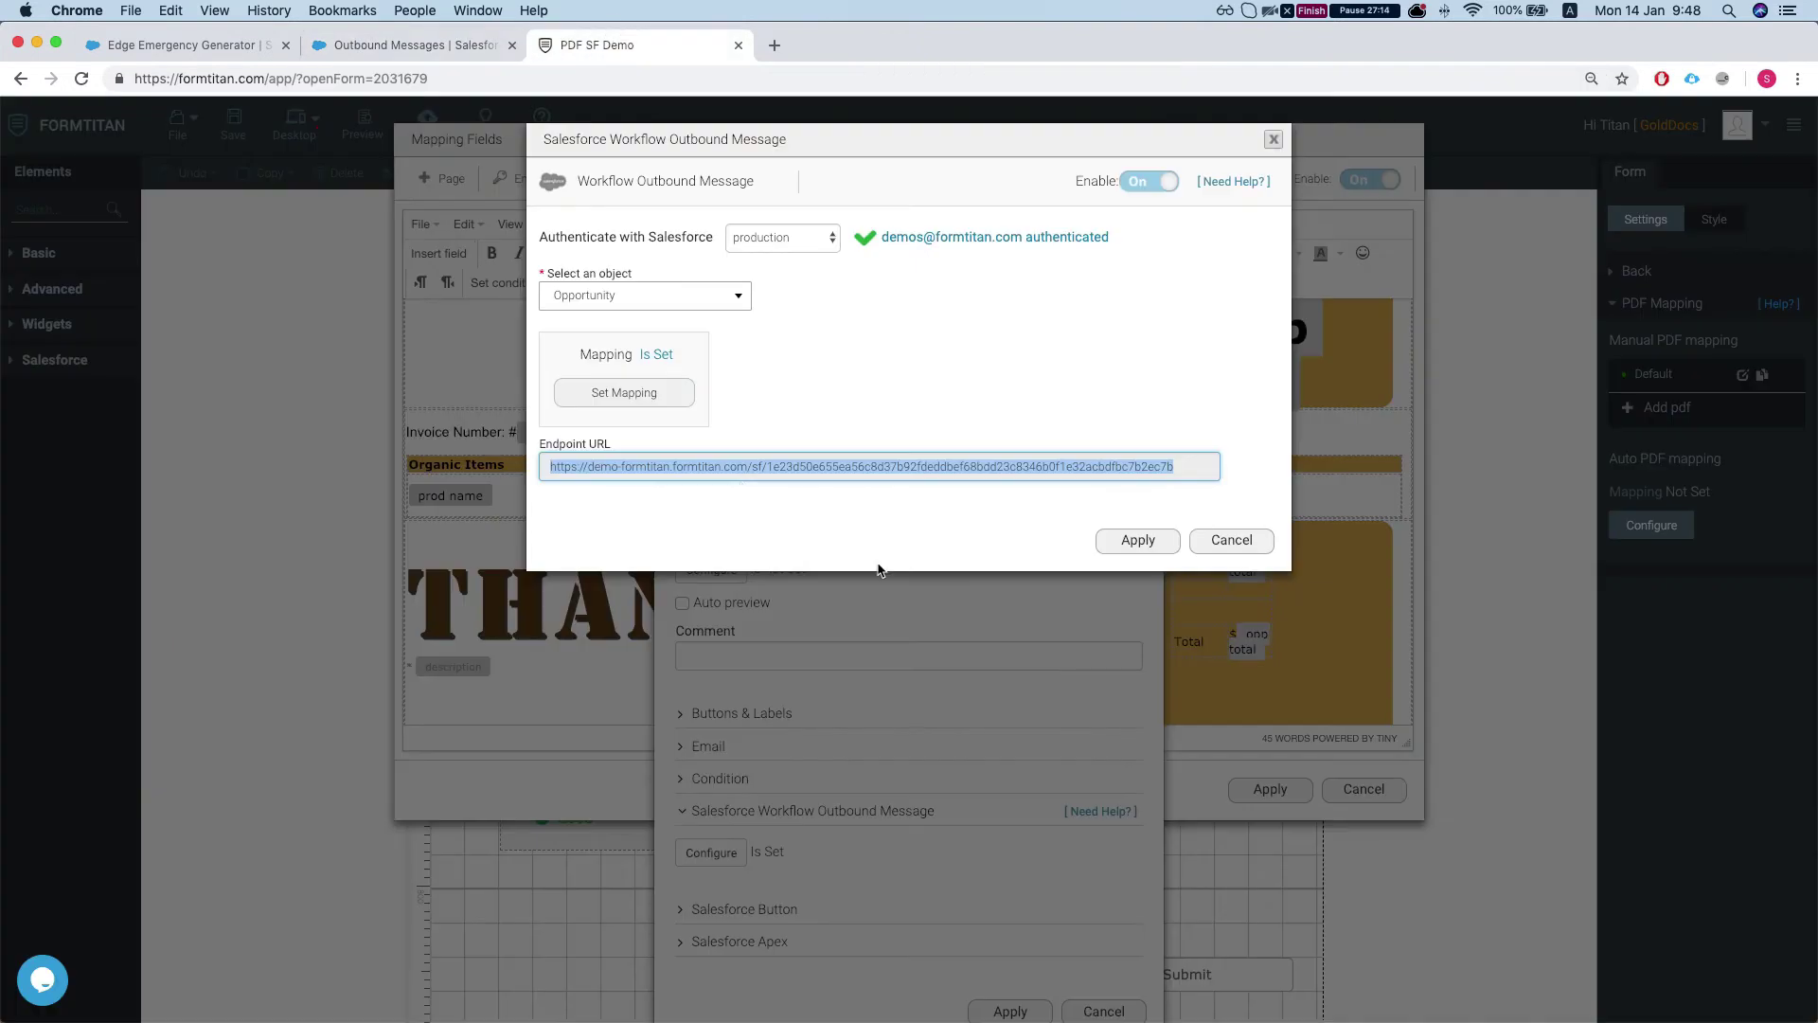
left_click(424, 47)
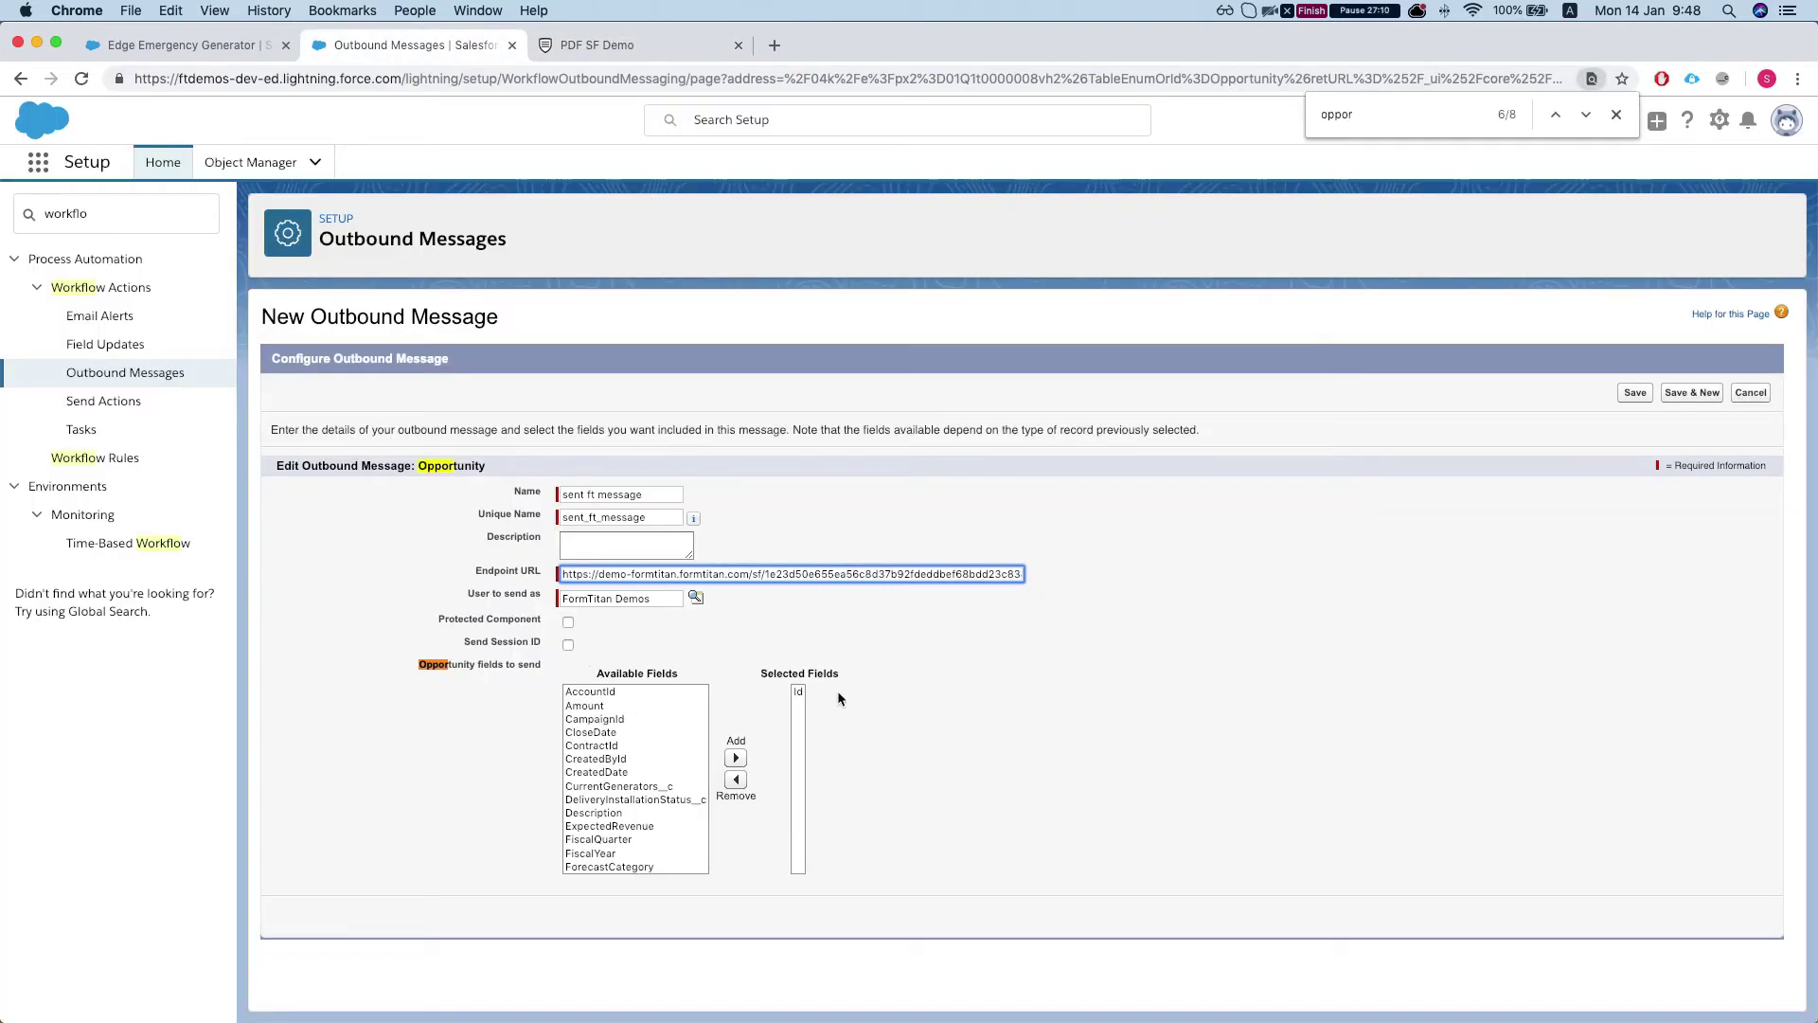
left_click(799, 691)
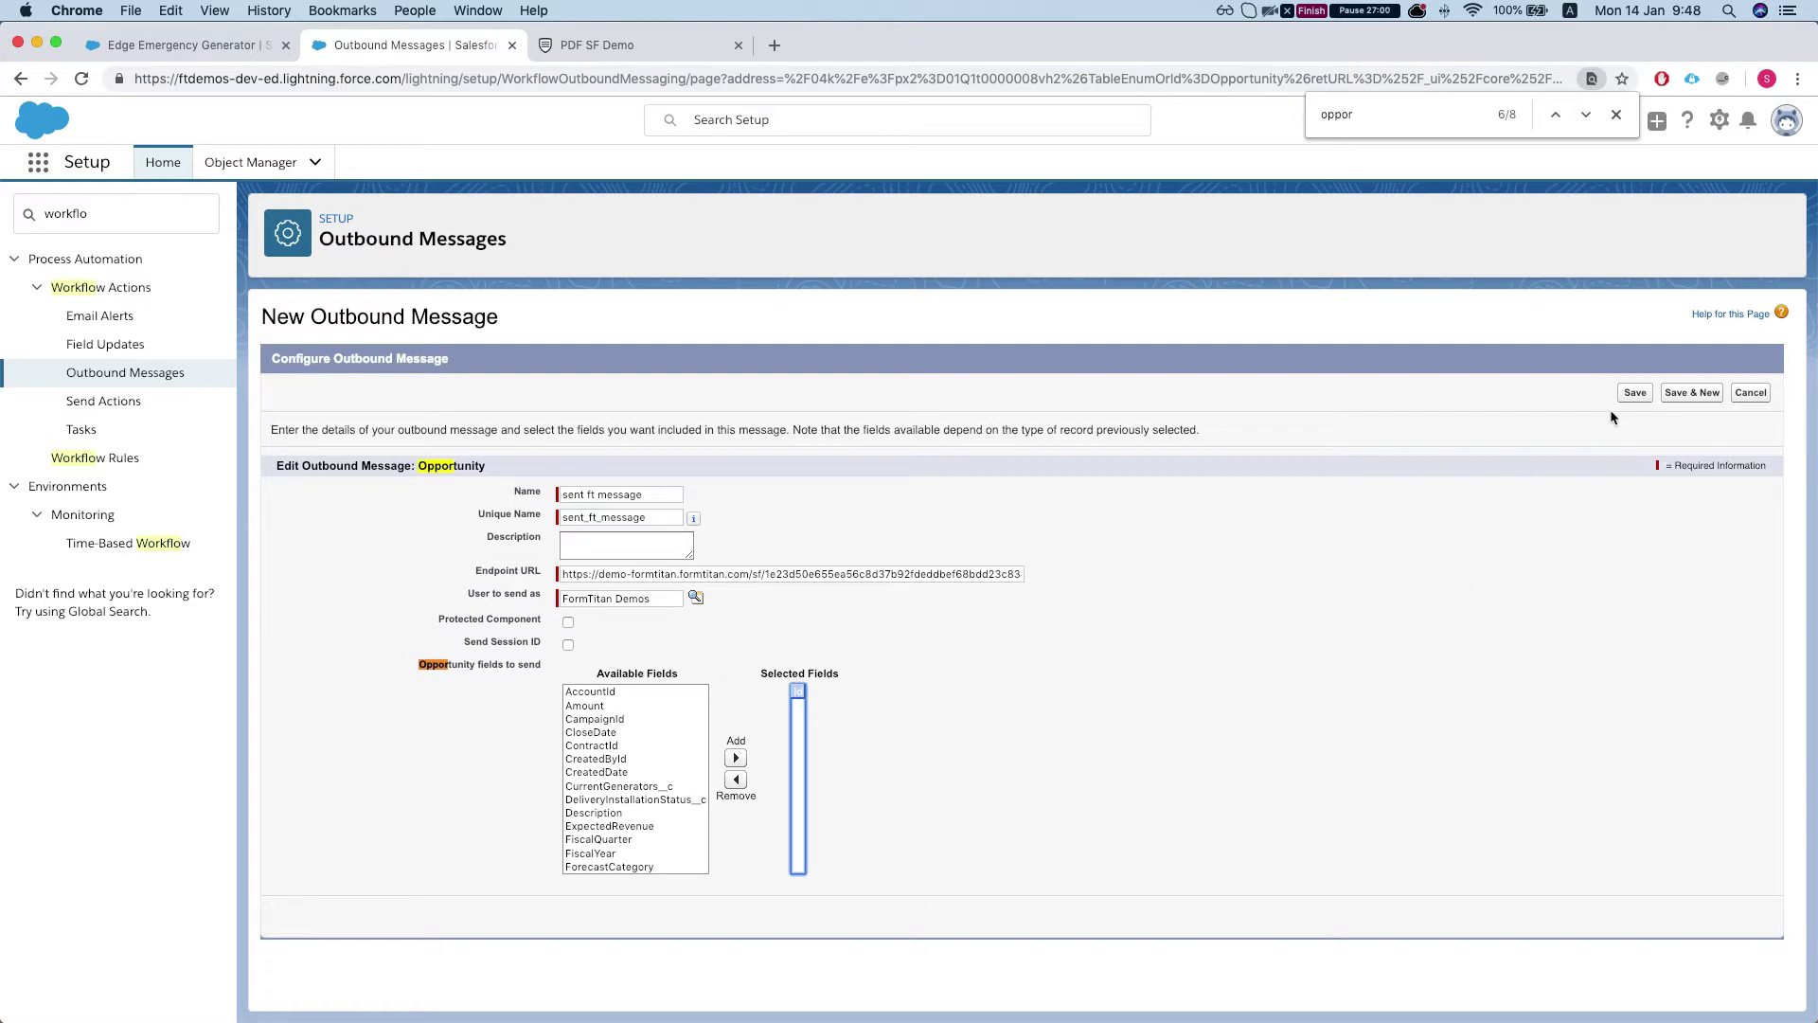
Save the sent ft message action and activate the generate pdf opportunity rule
left_click(1690, 394)
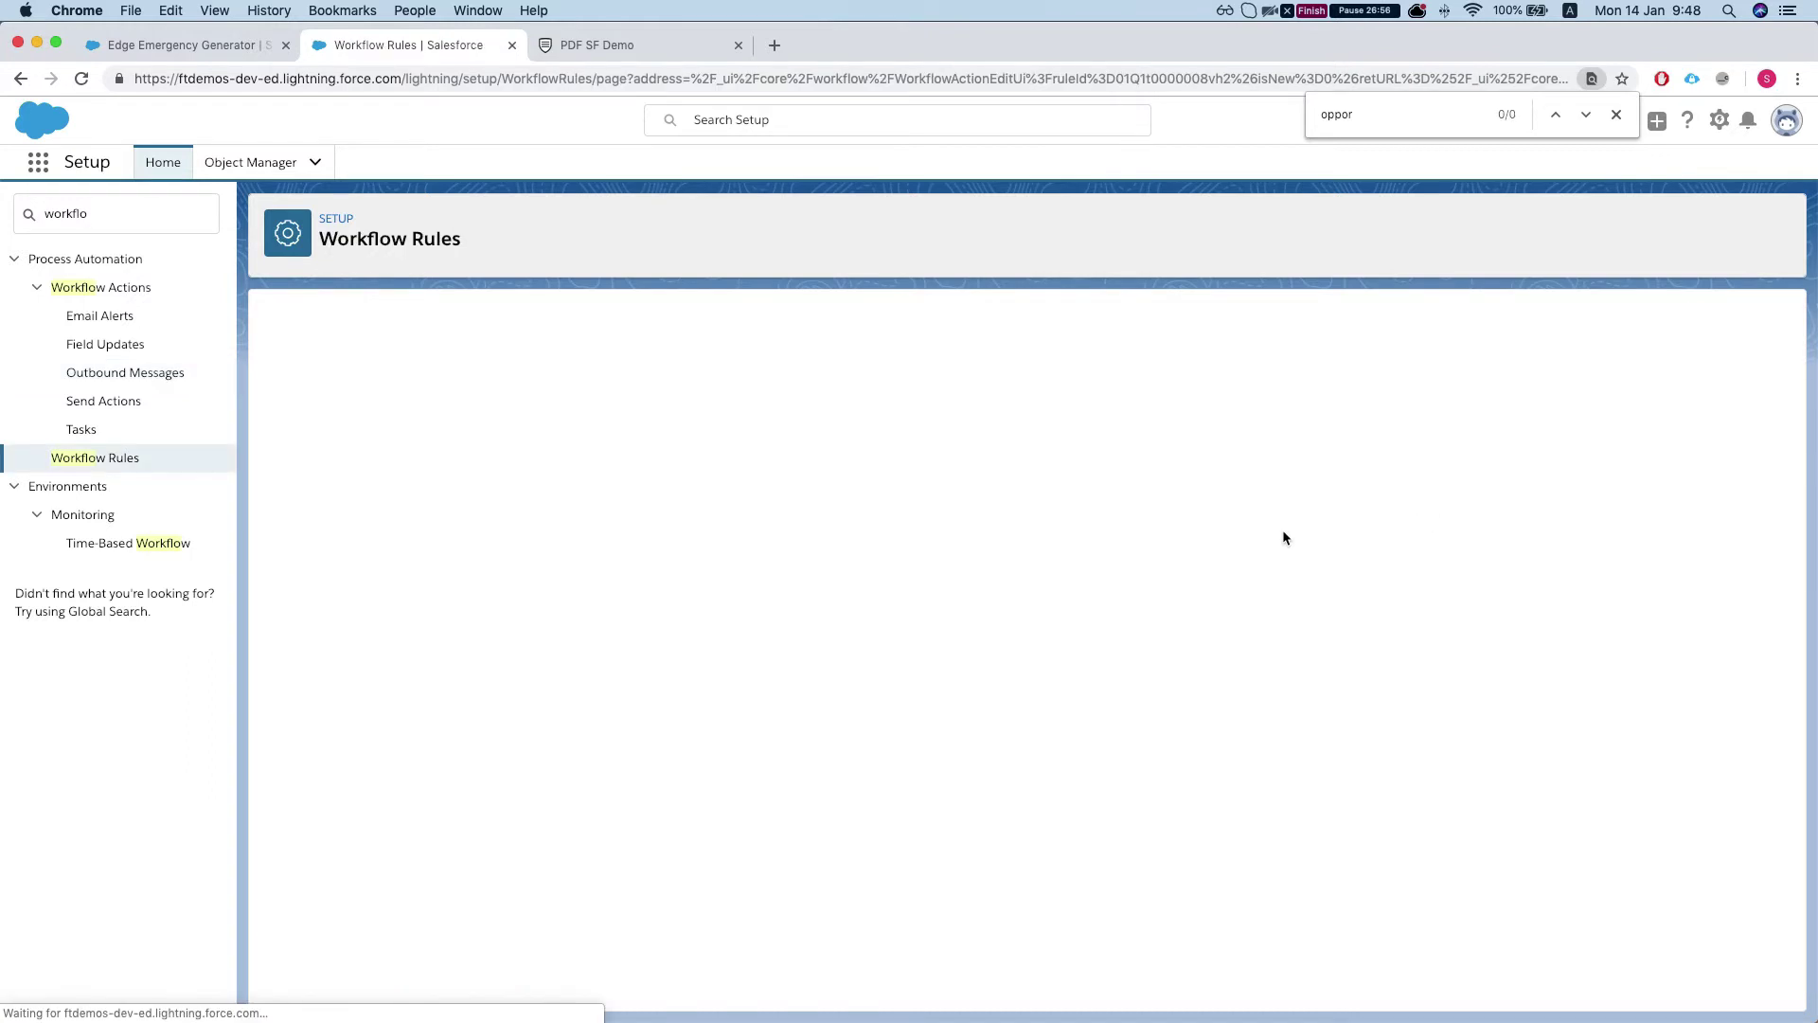
left_click(1753, 394)
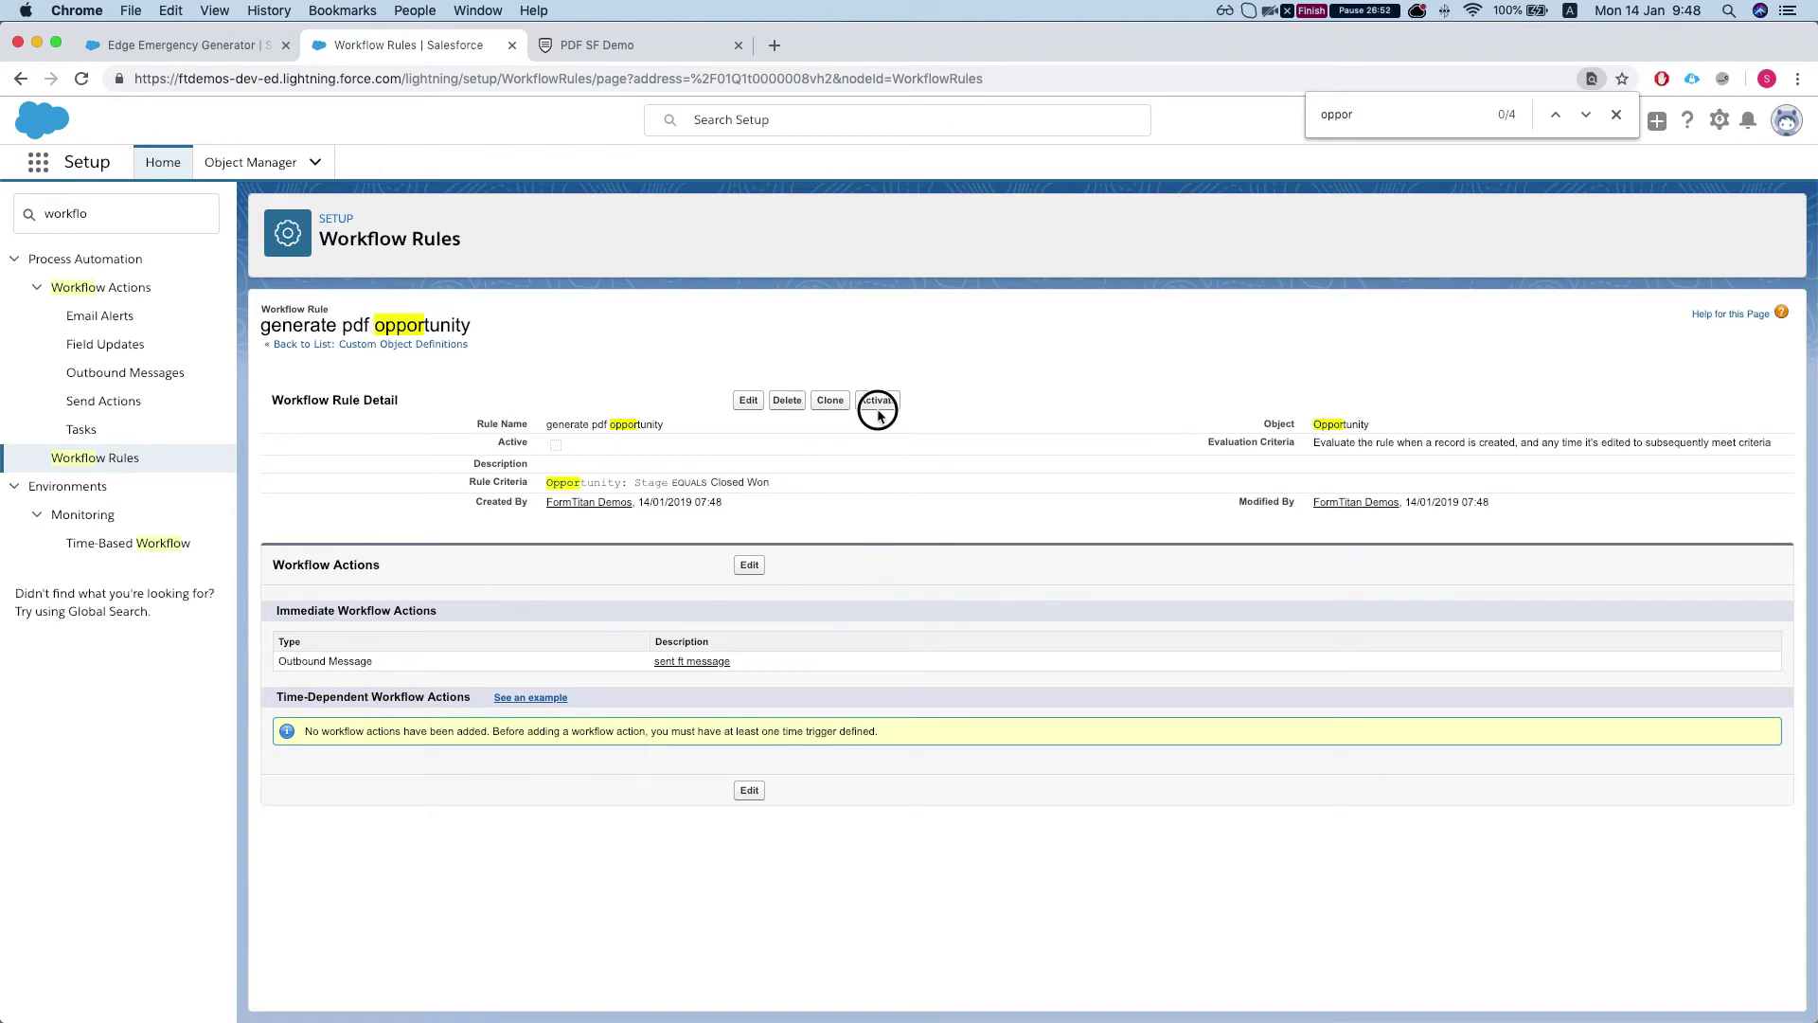
left_click(876, 401)
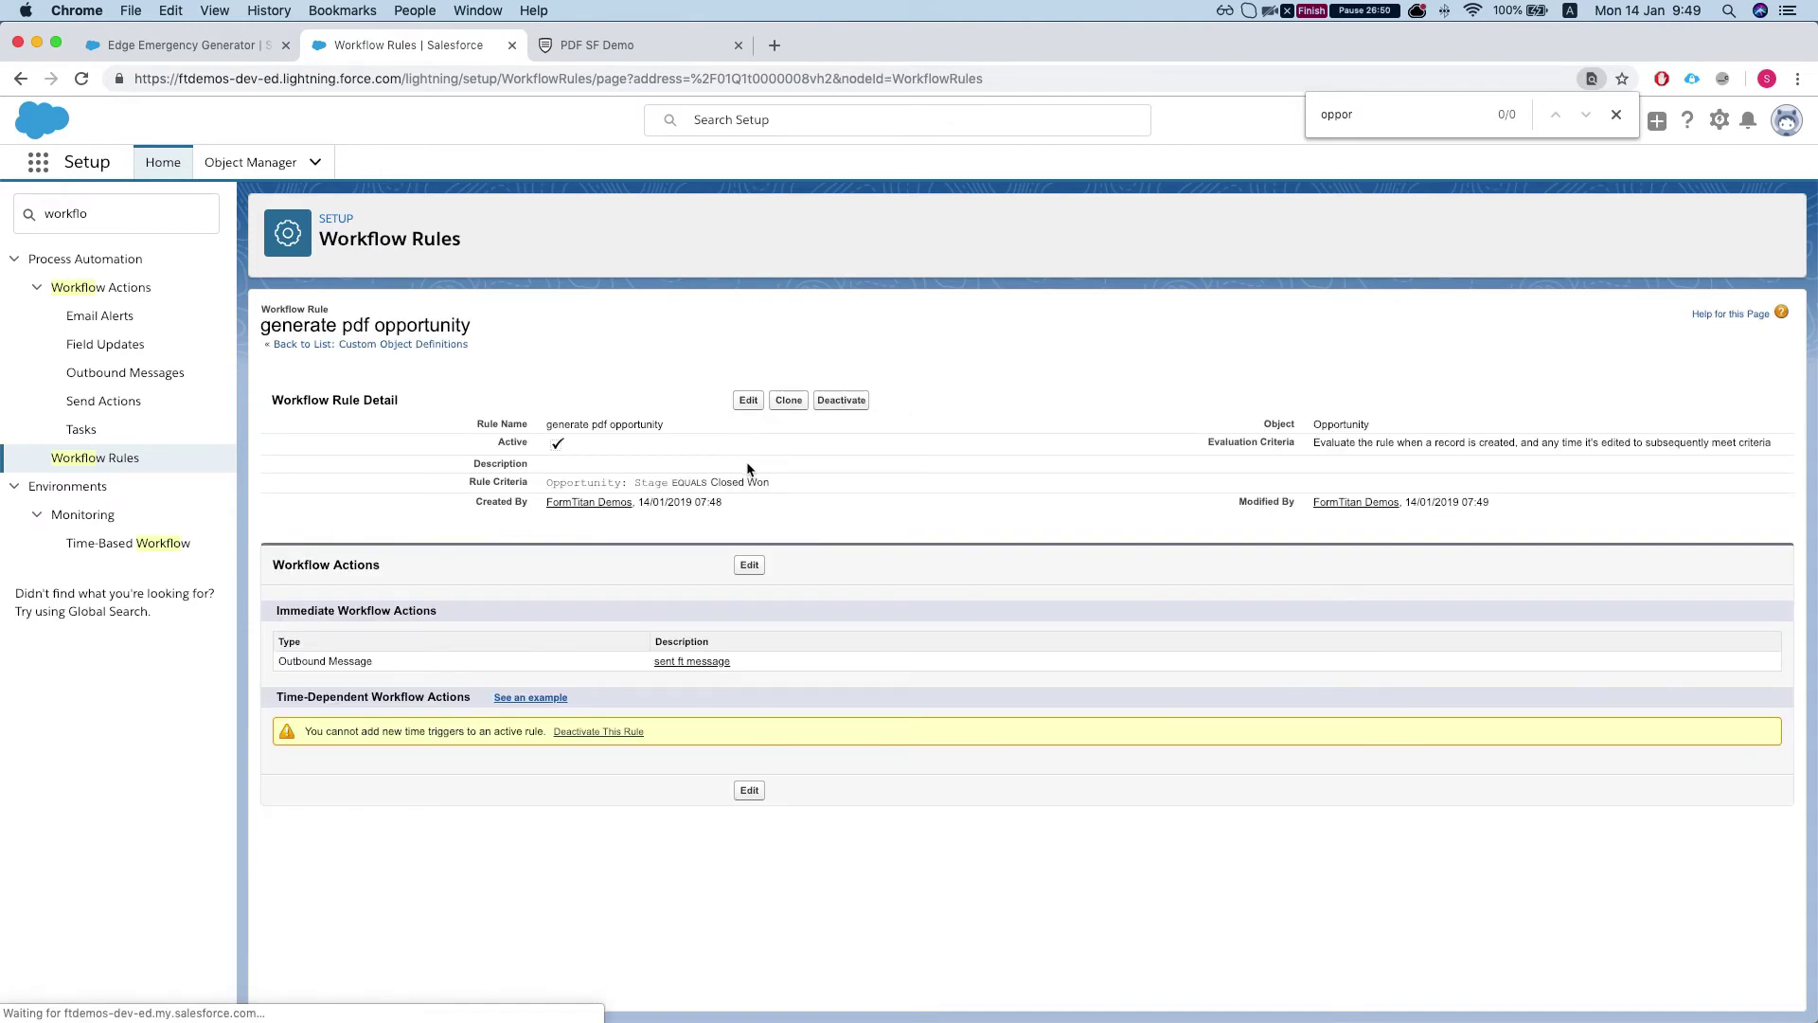
Reload Edge Emergency Generator, change its Stage to Closed Won in Details, and save
left_click(162, 50)
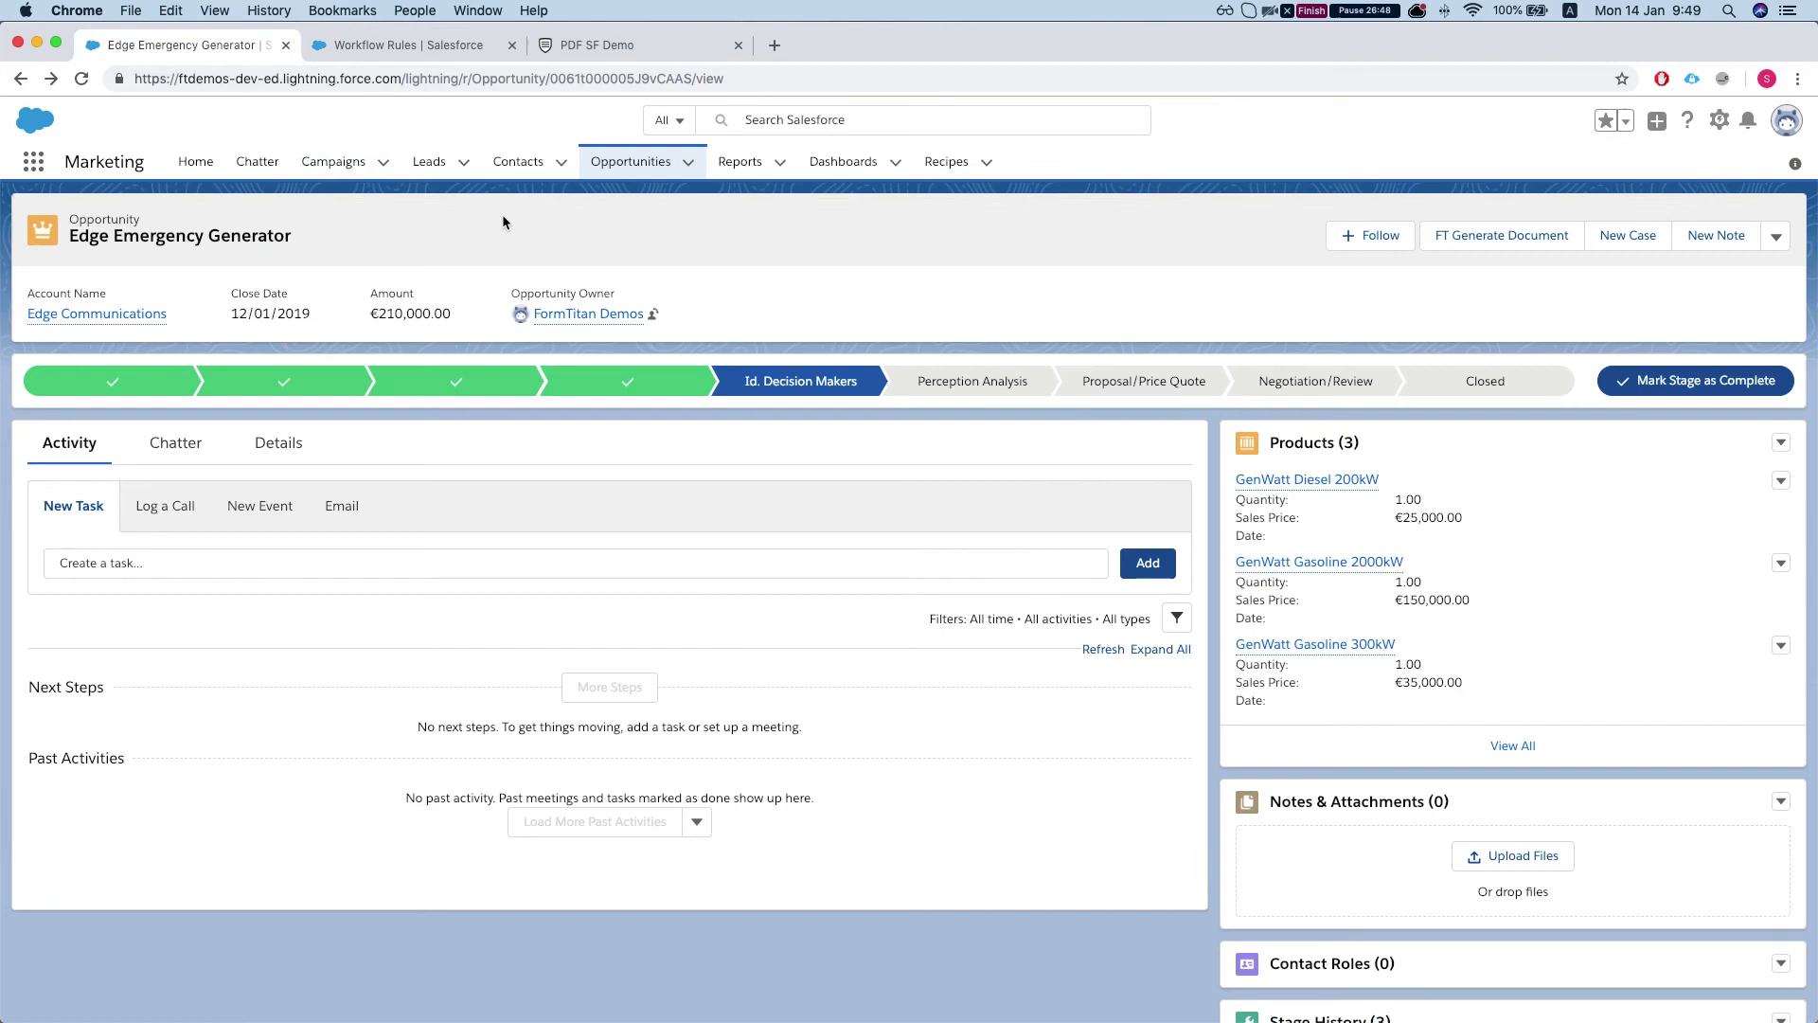
key("super+r")
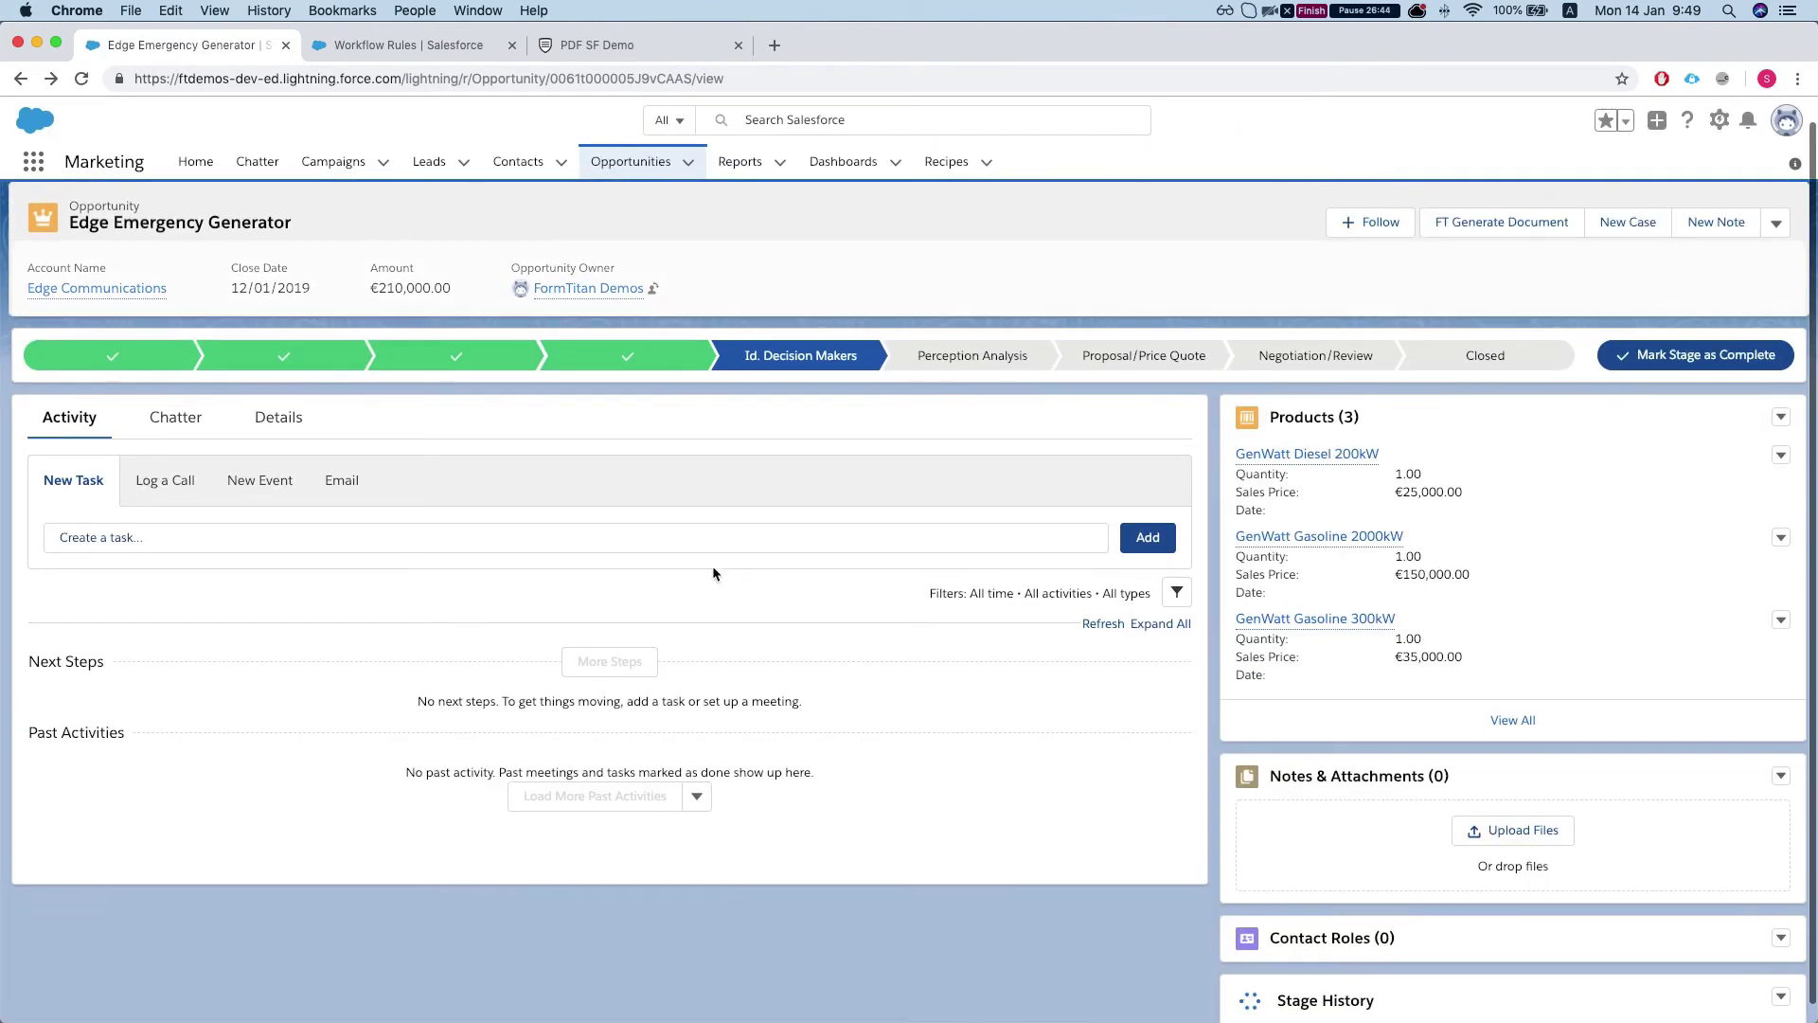
left_click(297, 421)
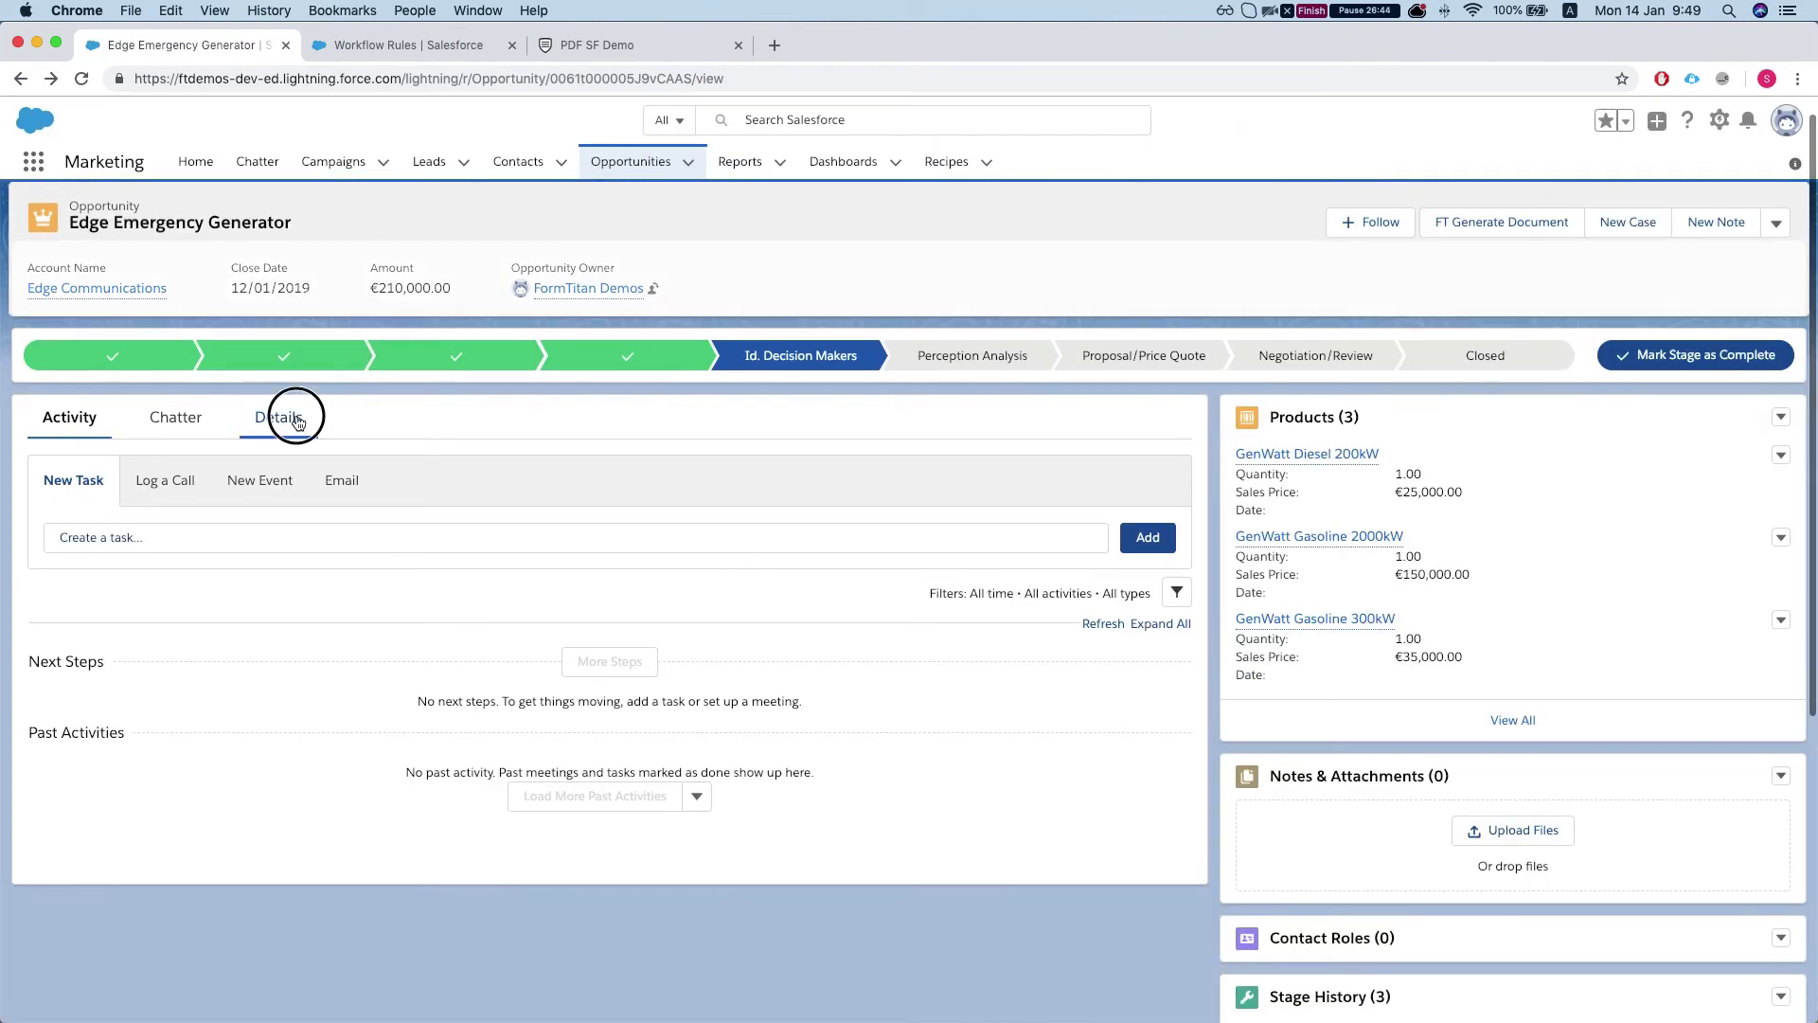
scroll(845, 583, "down", 1)
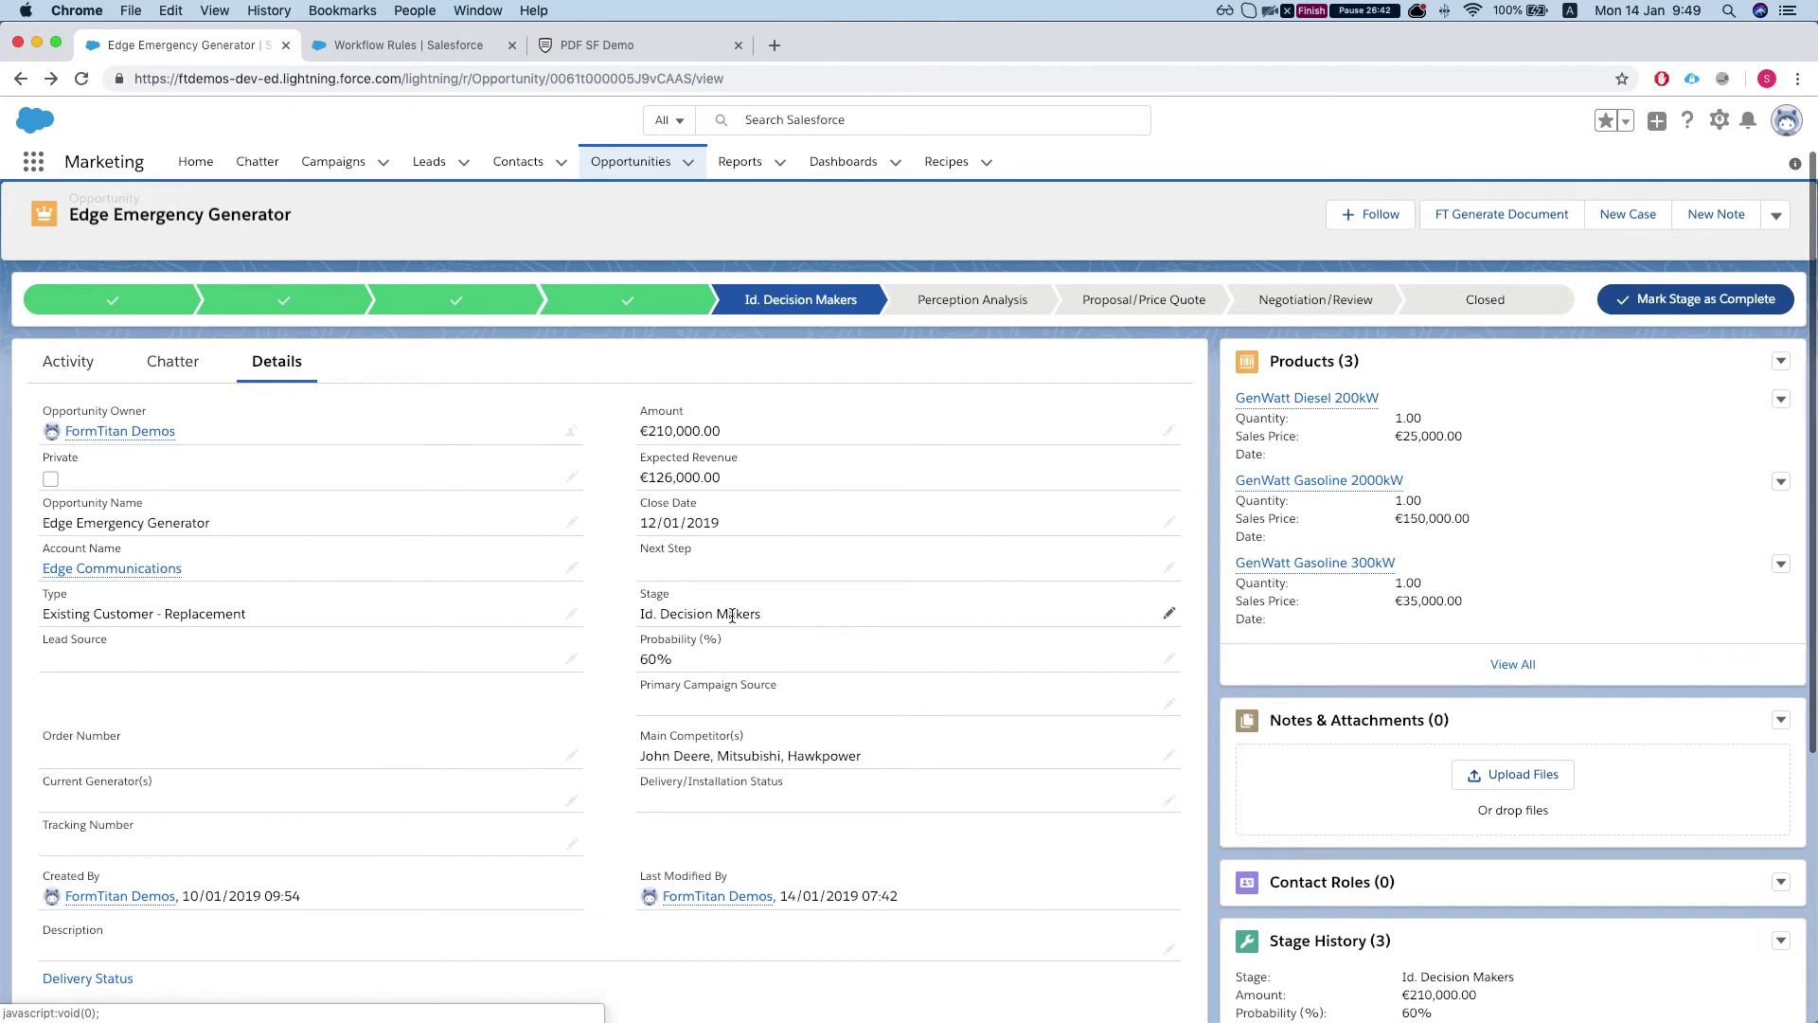
double_click(732, 616)
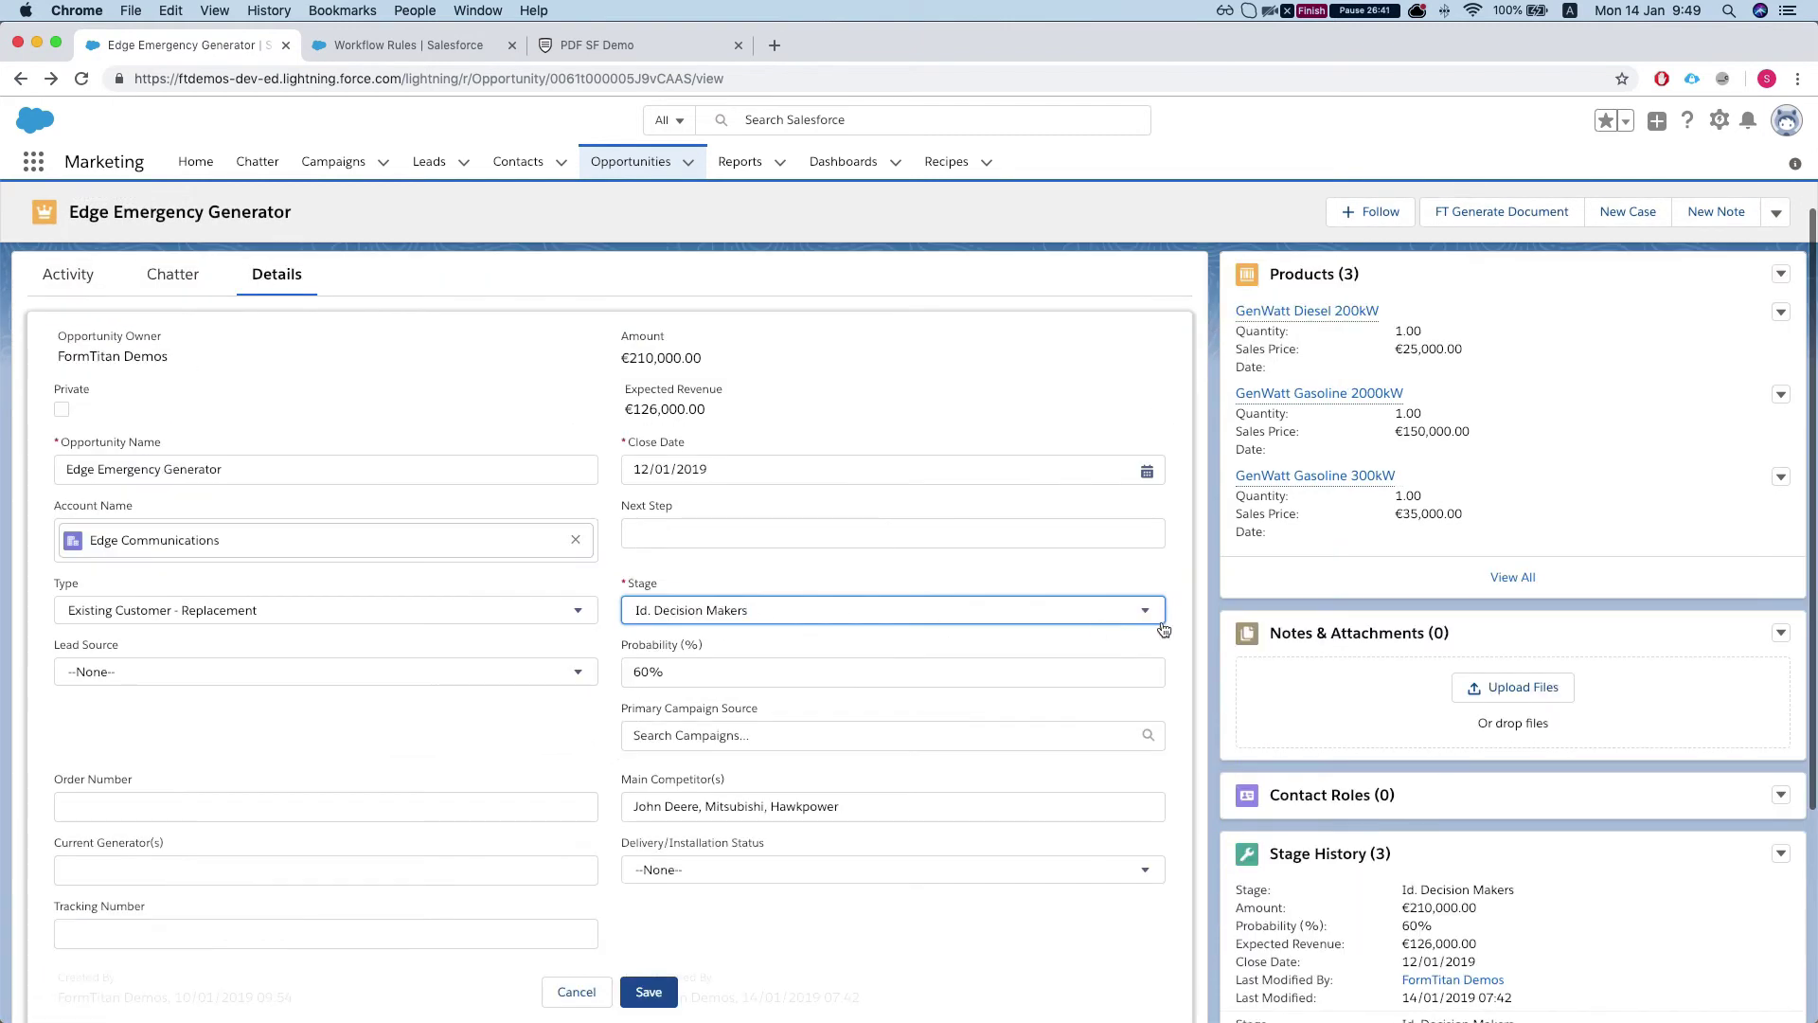
left_click(797, 621)
scroll(730, 852, "down", 3)
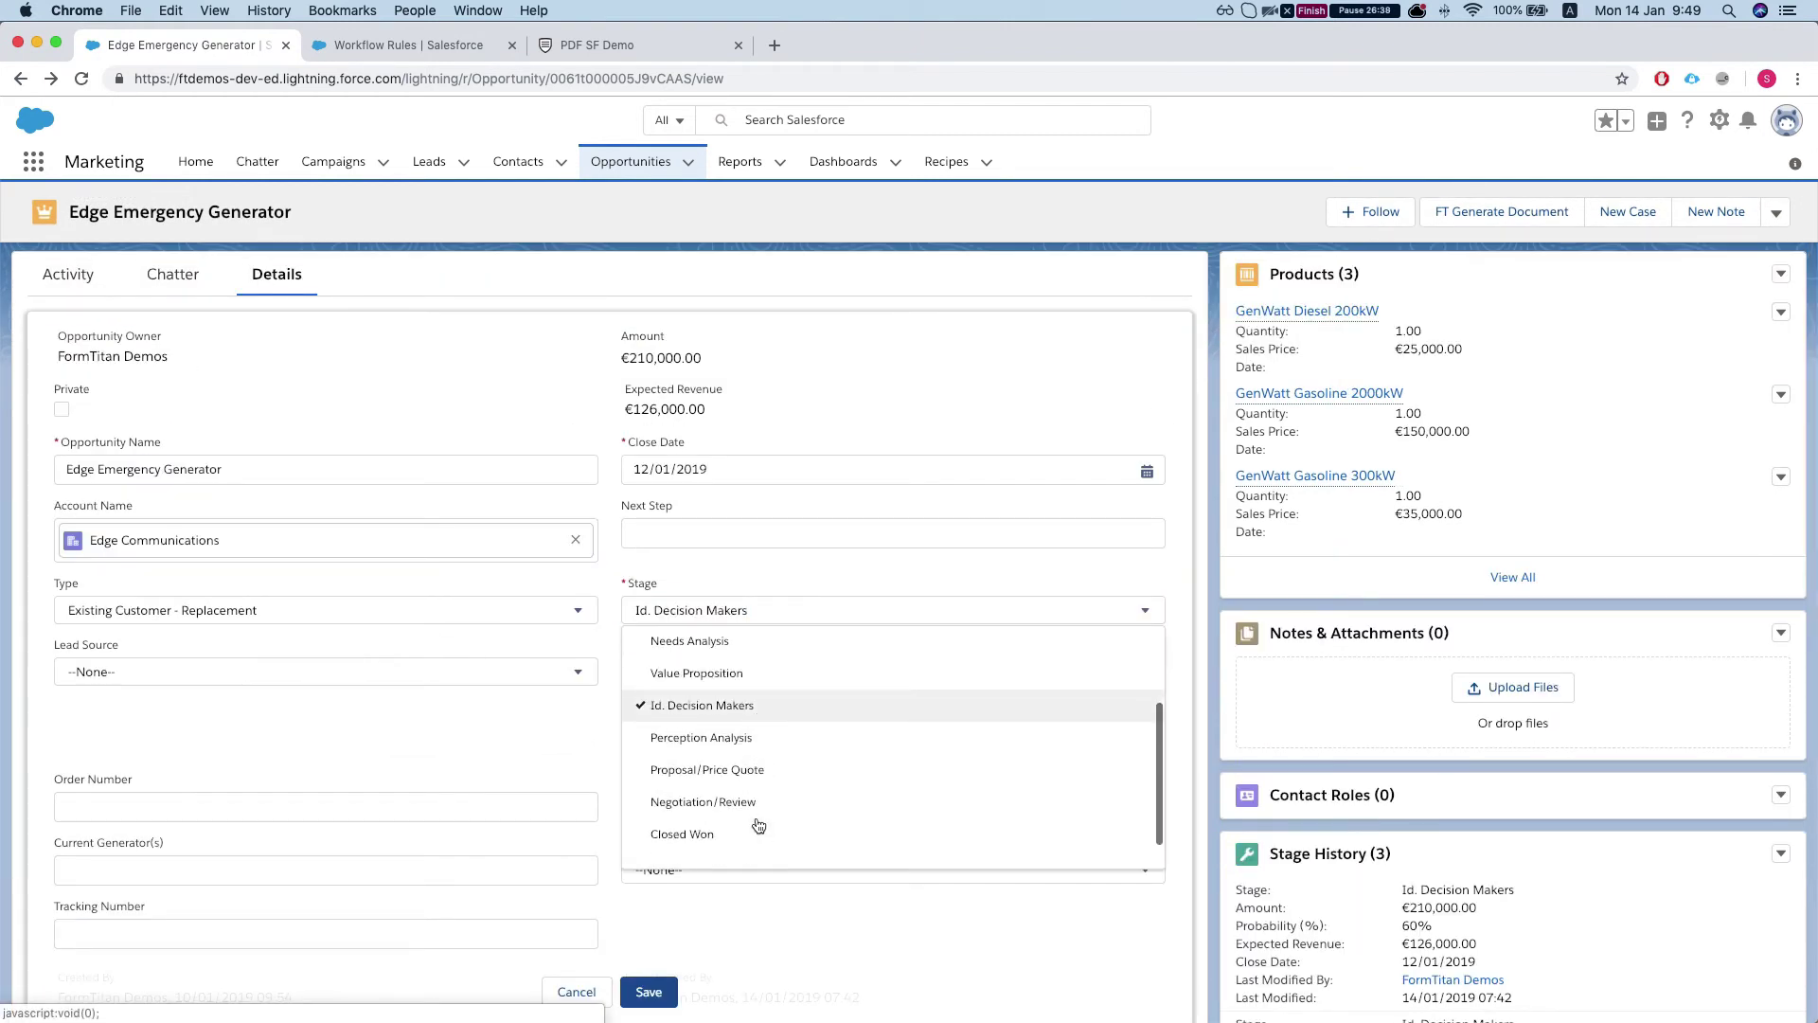
left_click(727, 822)
scroll(778, 923, "down", 2)
scroll(776, 911, "down", 2)
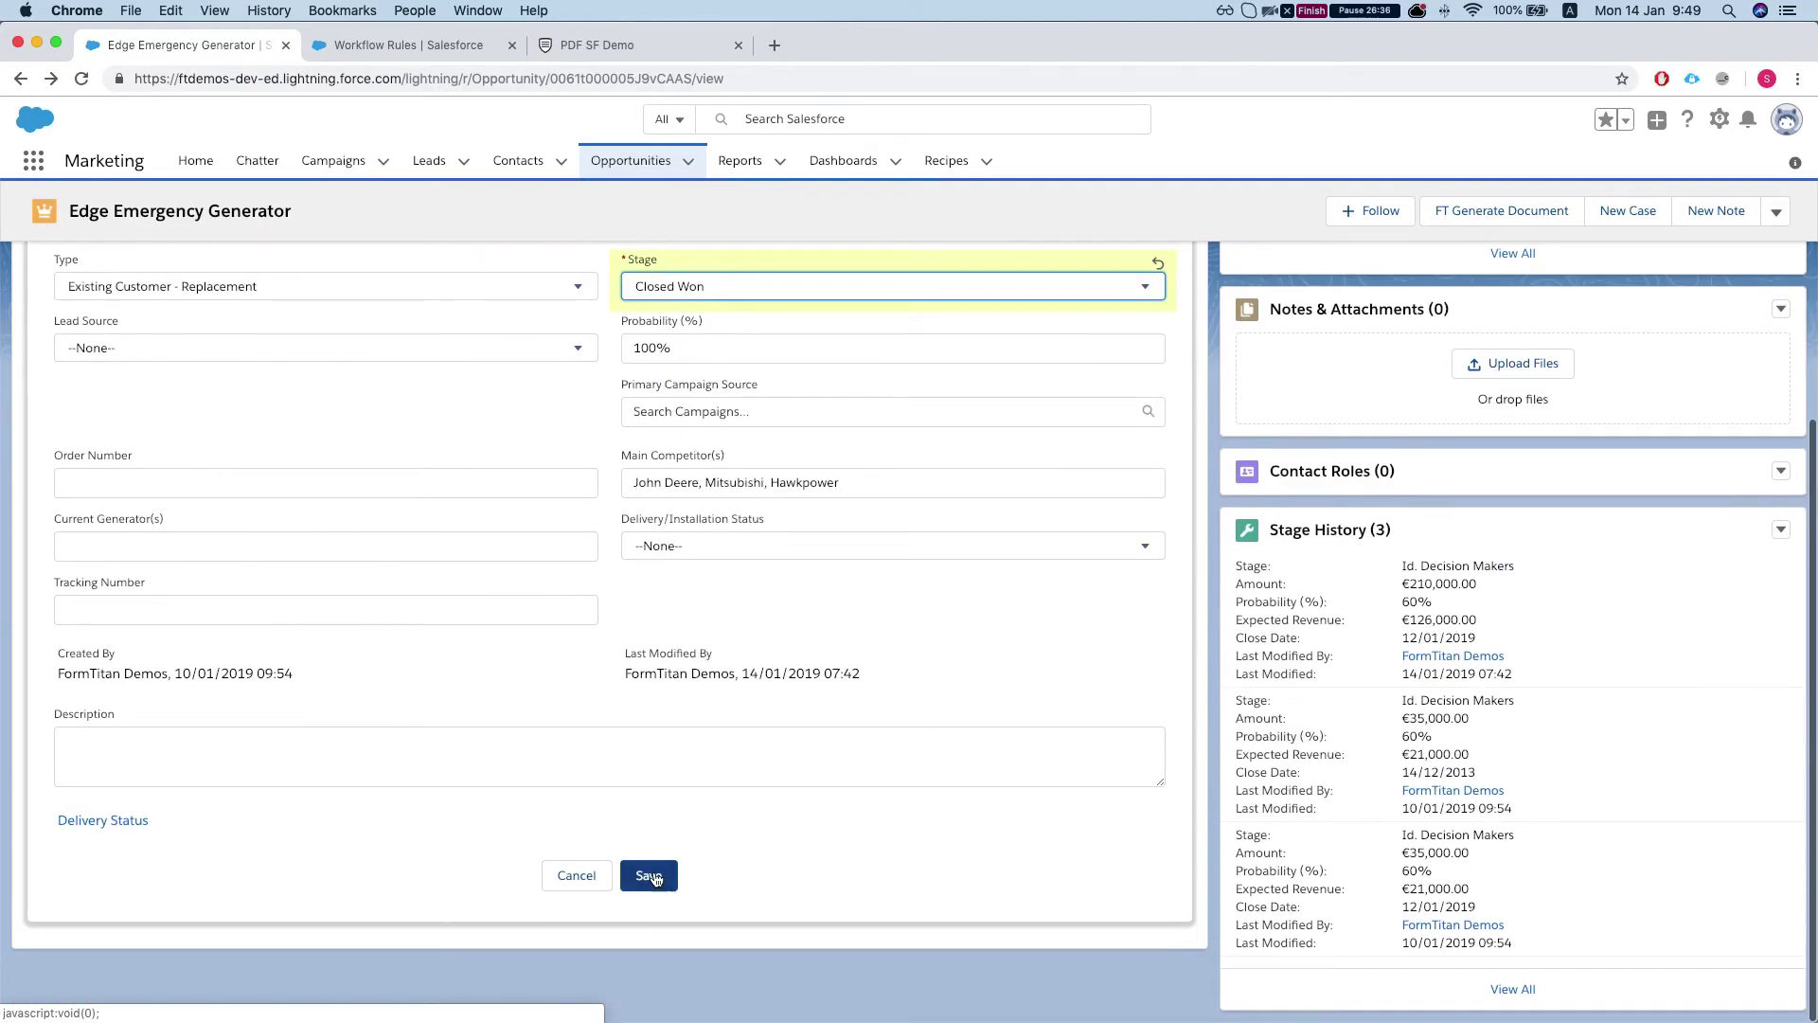
left_click(650, 868)
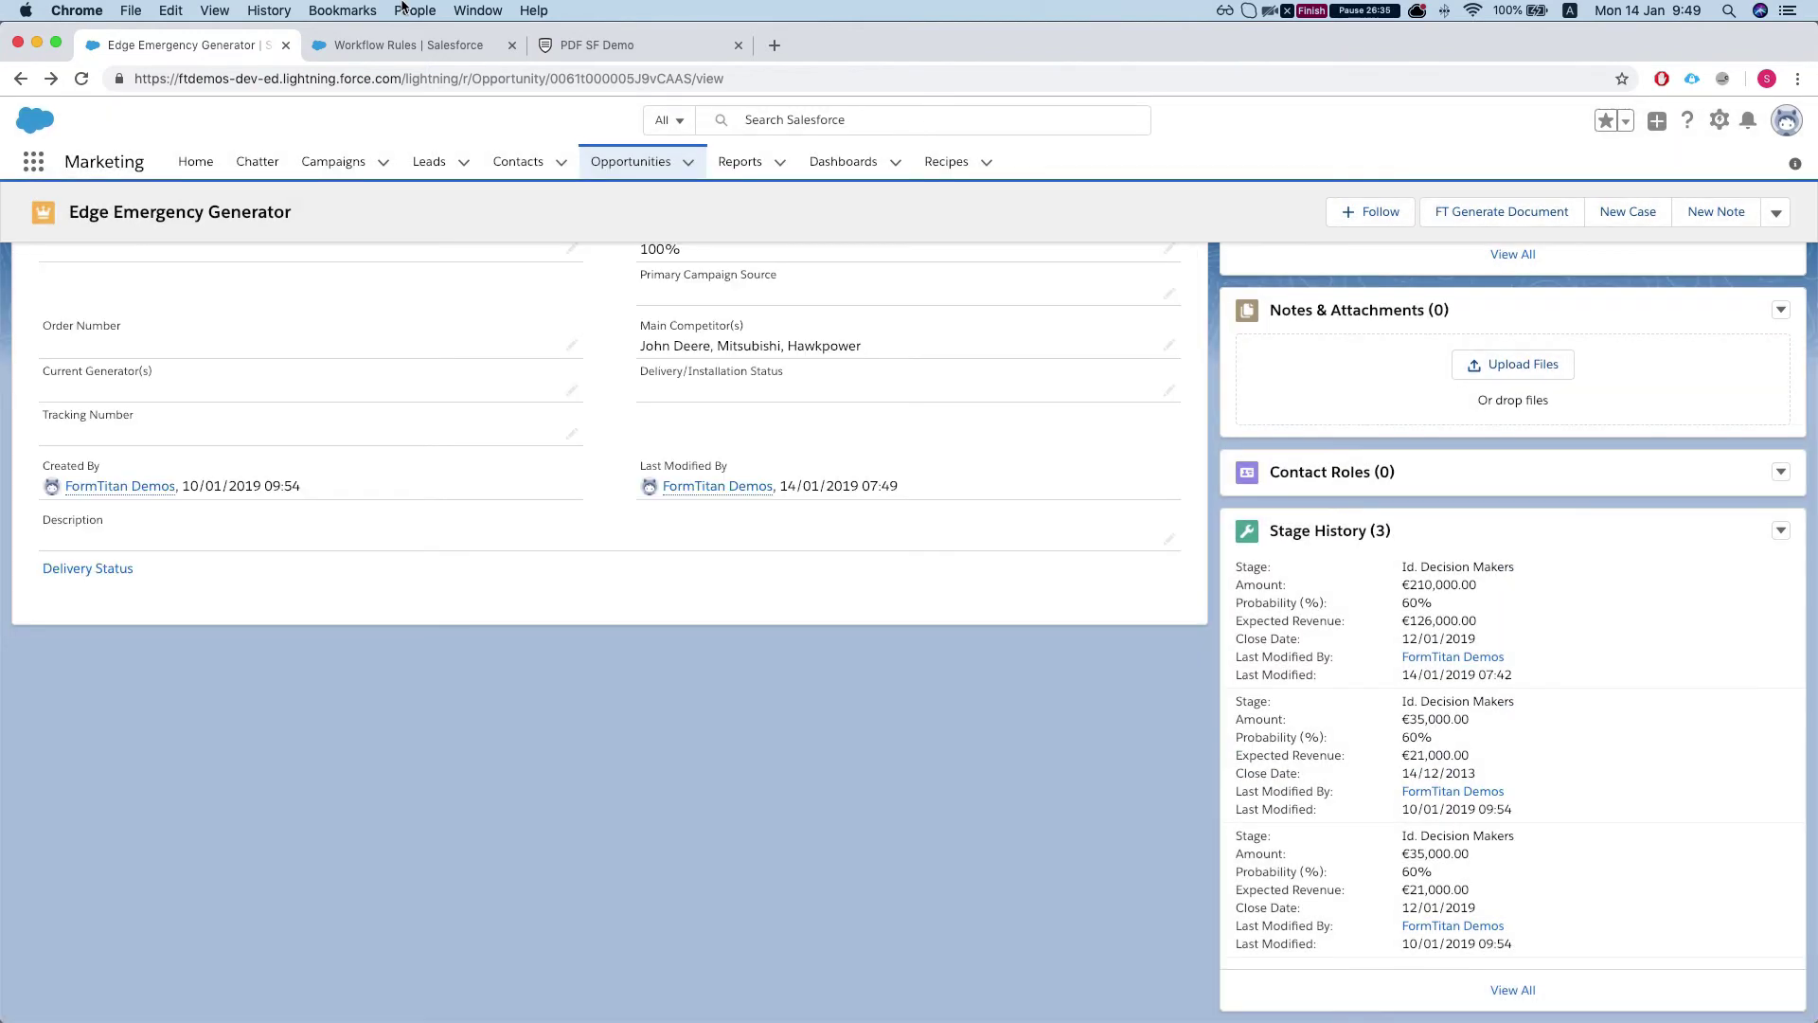
Close FormTitan's open dialogs and open the form's Salesforce integration logs
left_click(577, 44)
left_click(1270, 142)
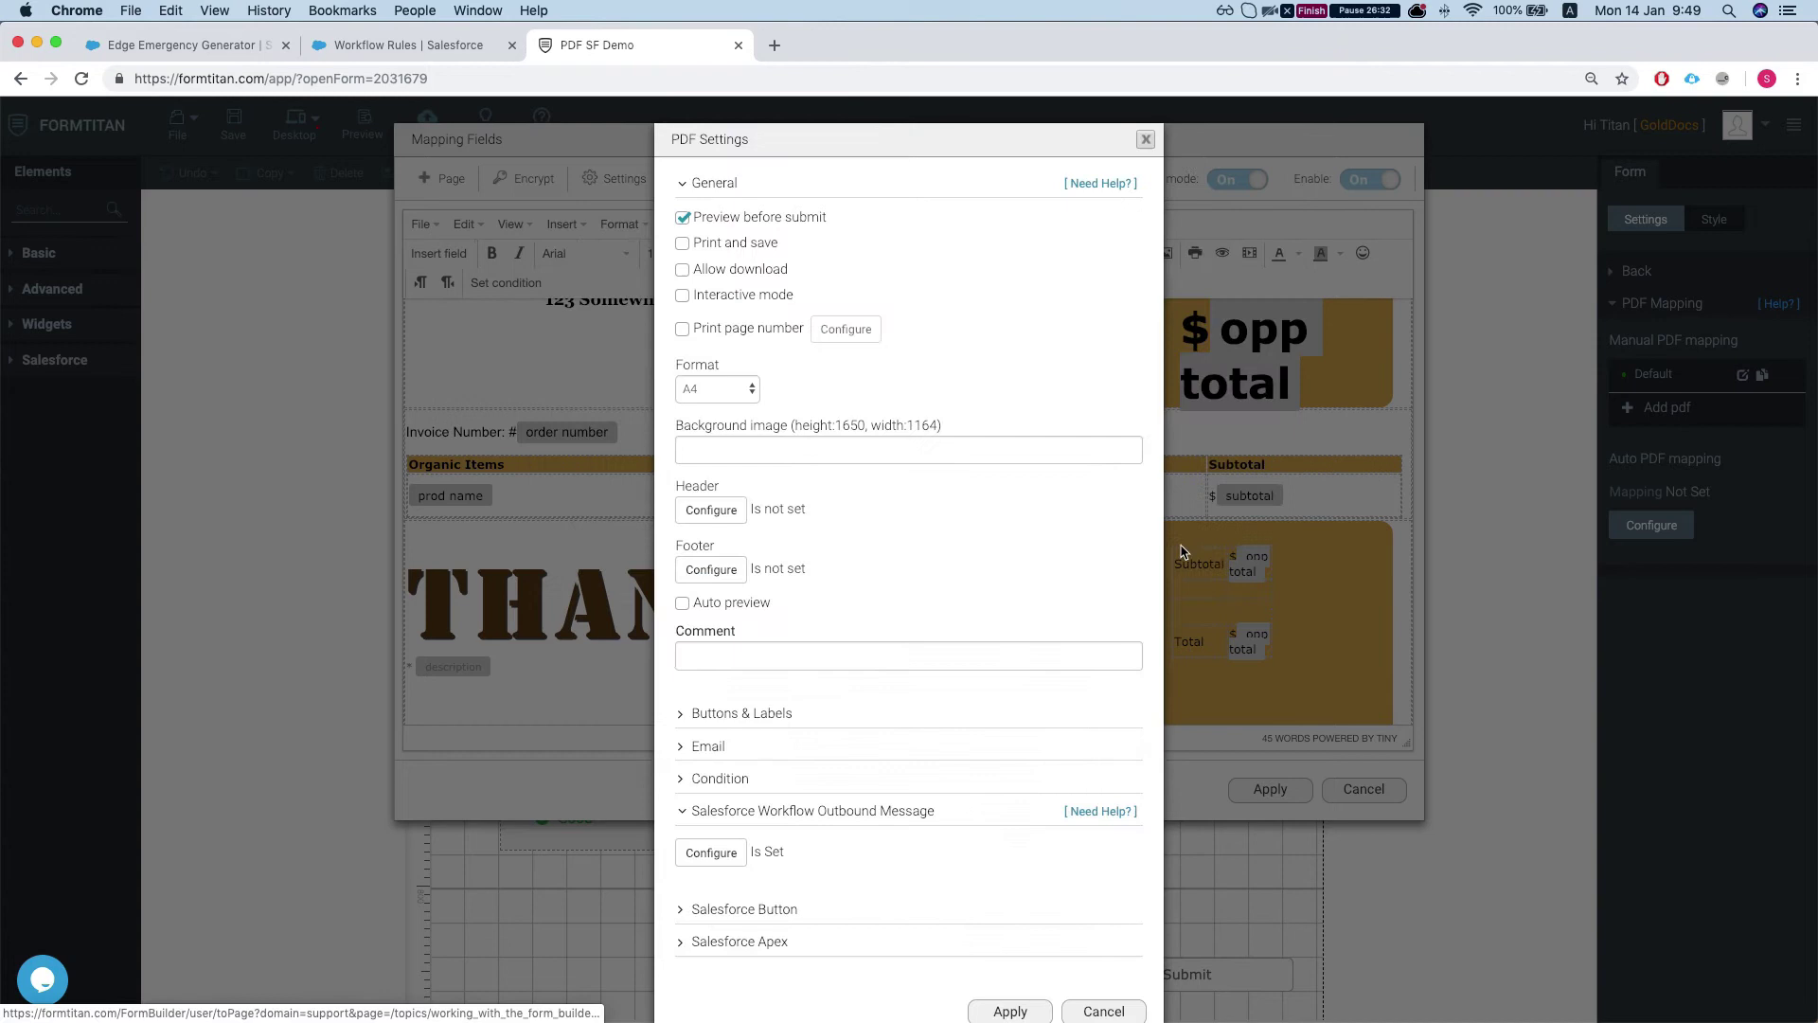
left_click(1104, 1010)
left_click(1363, 789)
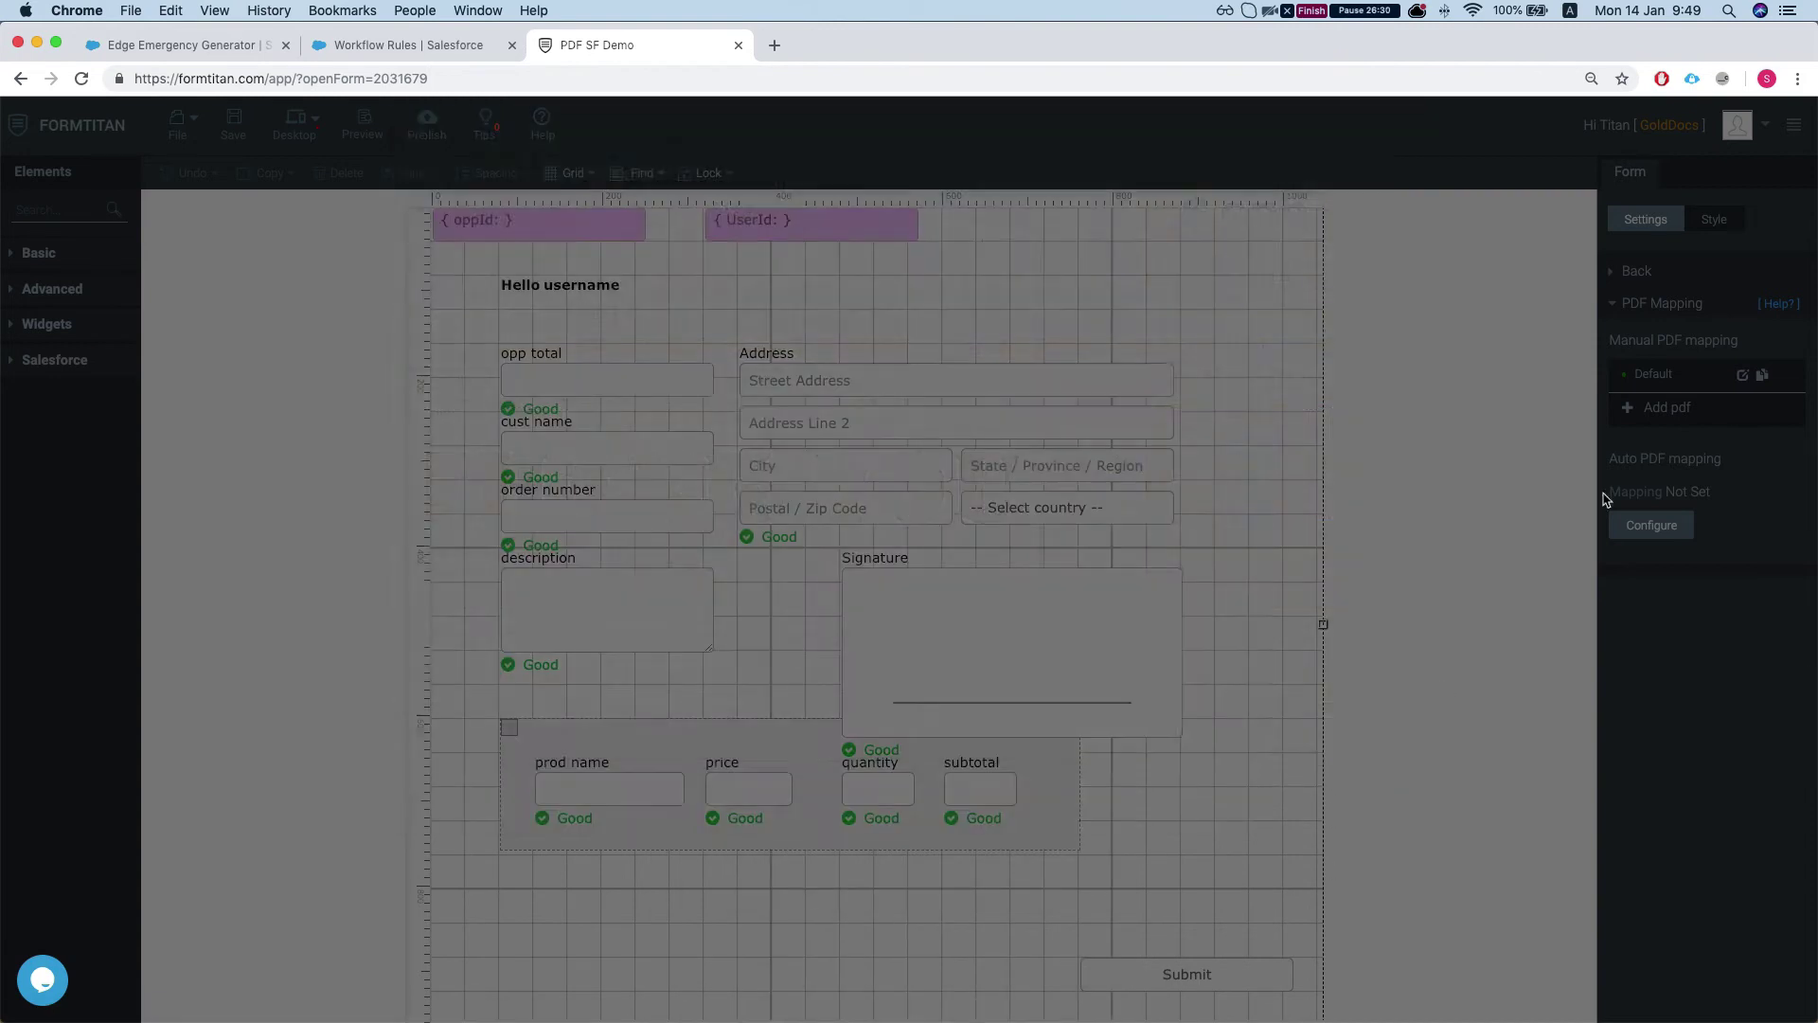
left_click(1647, 305)
left_click(1655, 433)
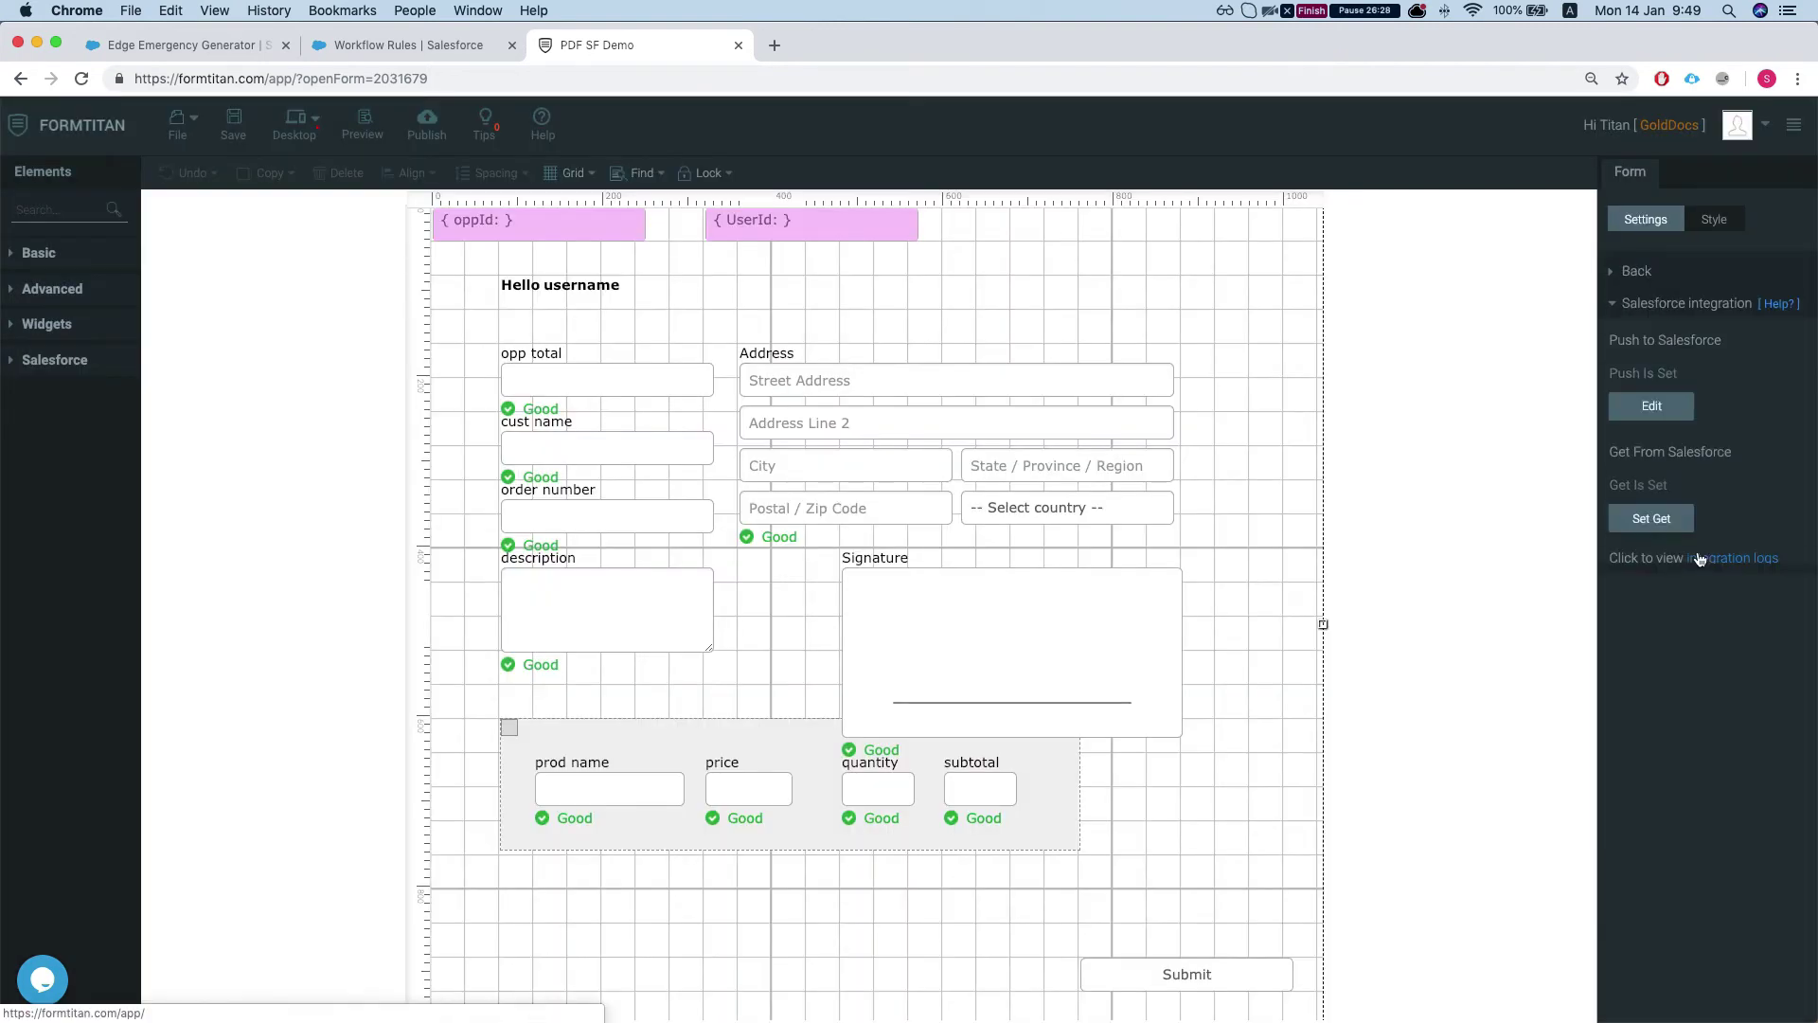
left_click(1732, 558, "super")
Confirm the PDF SF Demo push log entry, then return to the form's settings list
left_click(837, 48)
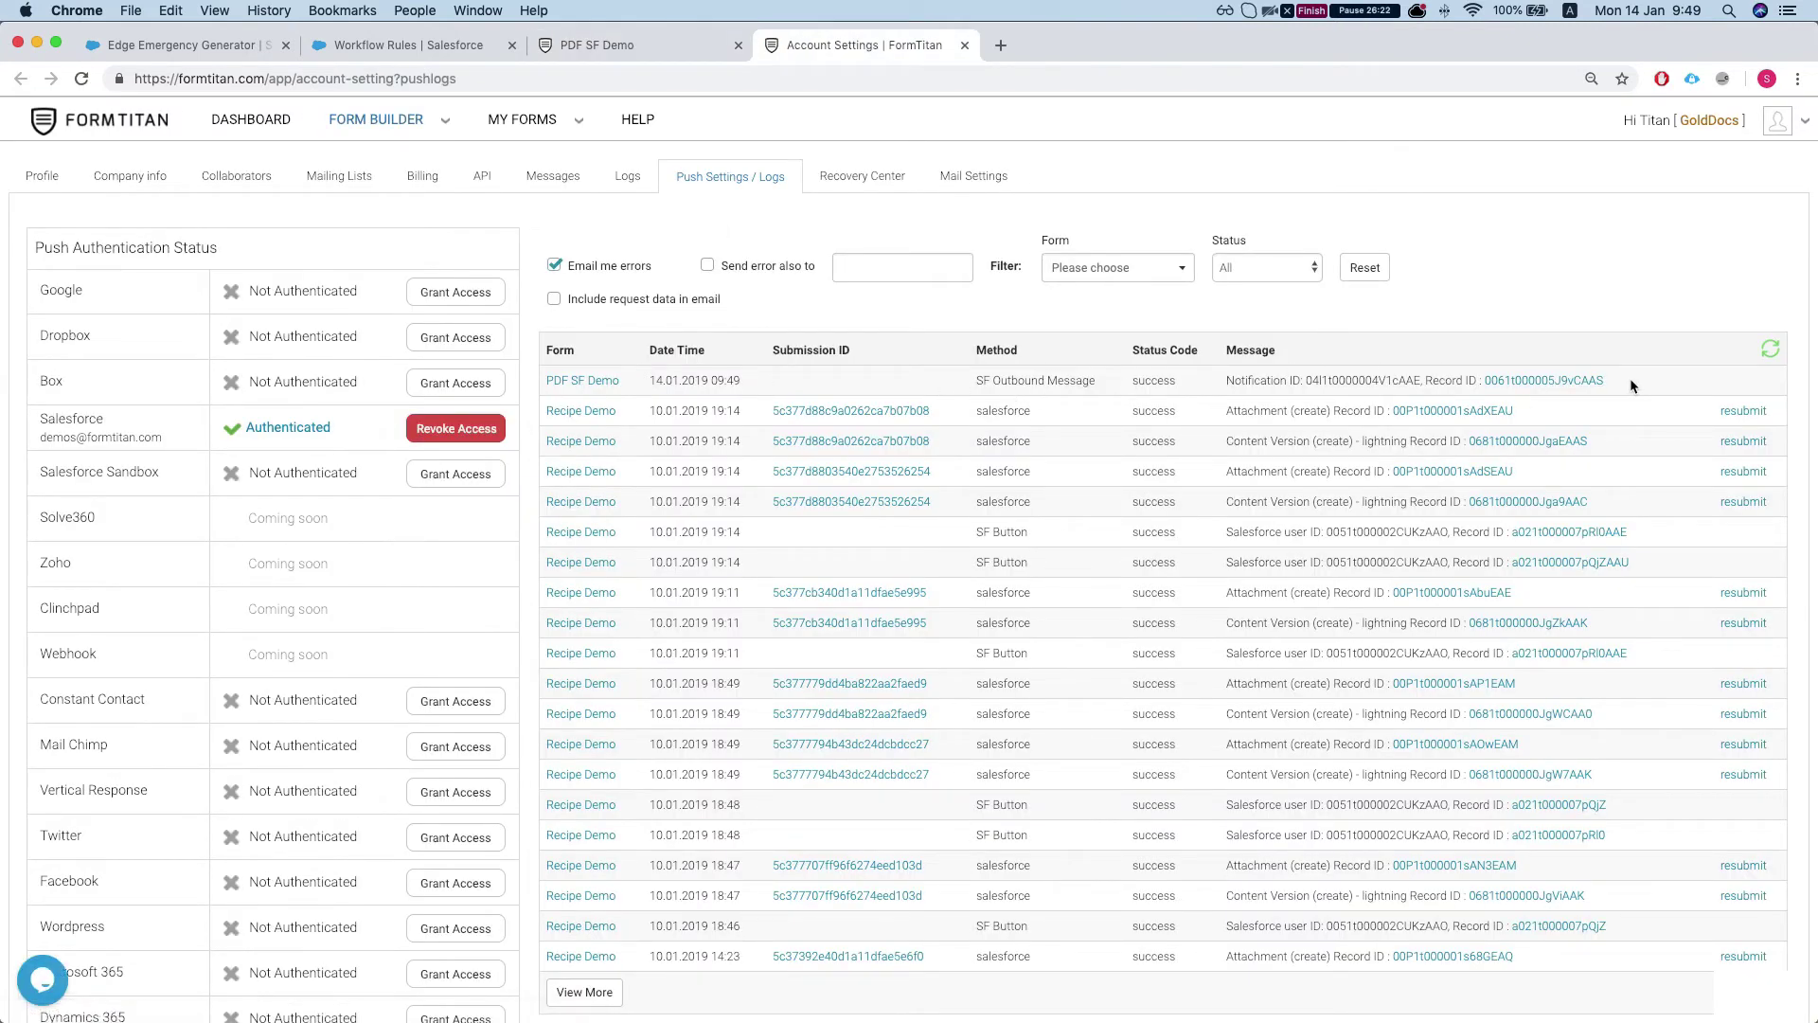
left_click_drag(1634, 380, 1220, 381)
left_click(958, 389)
left_click(1085, 372)
key("super+r")
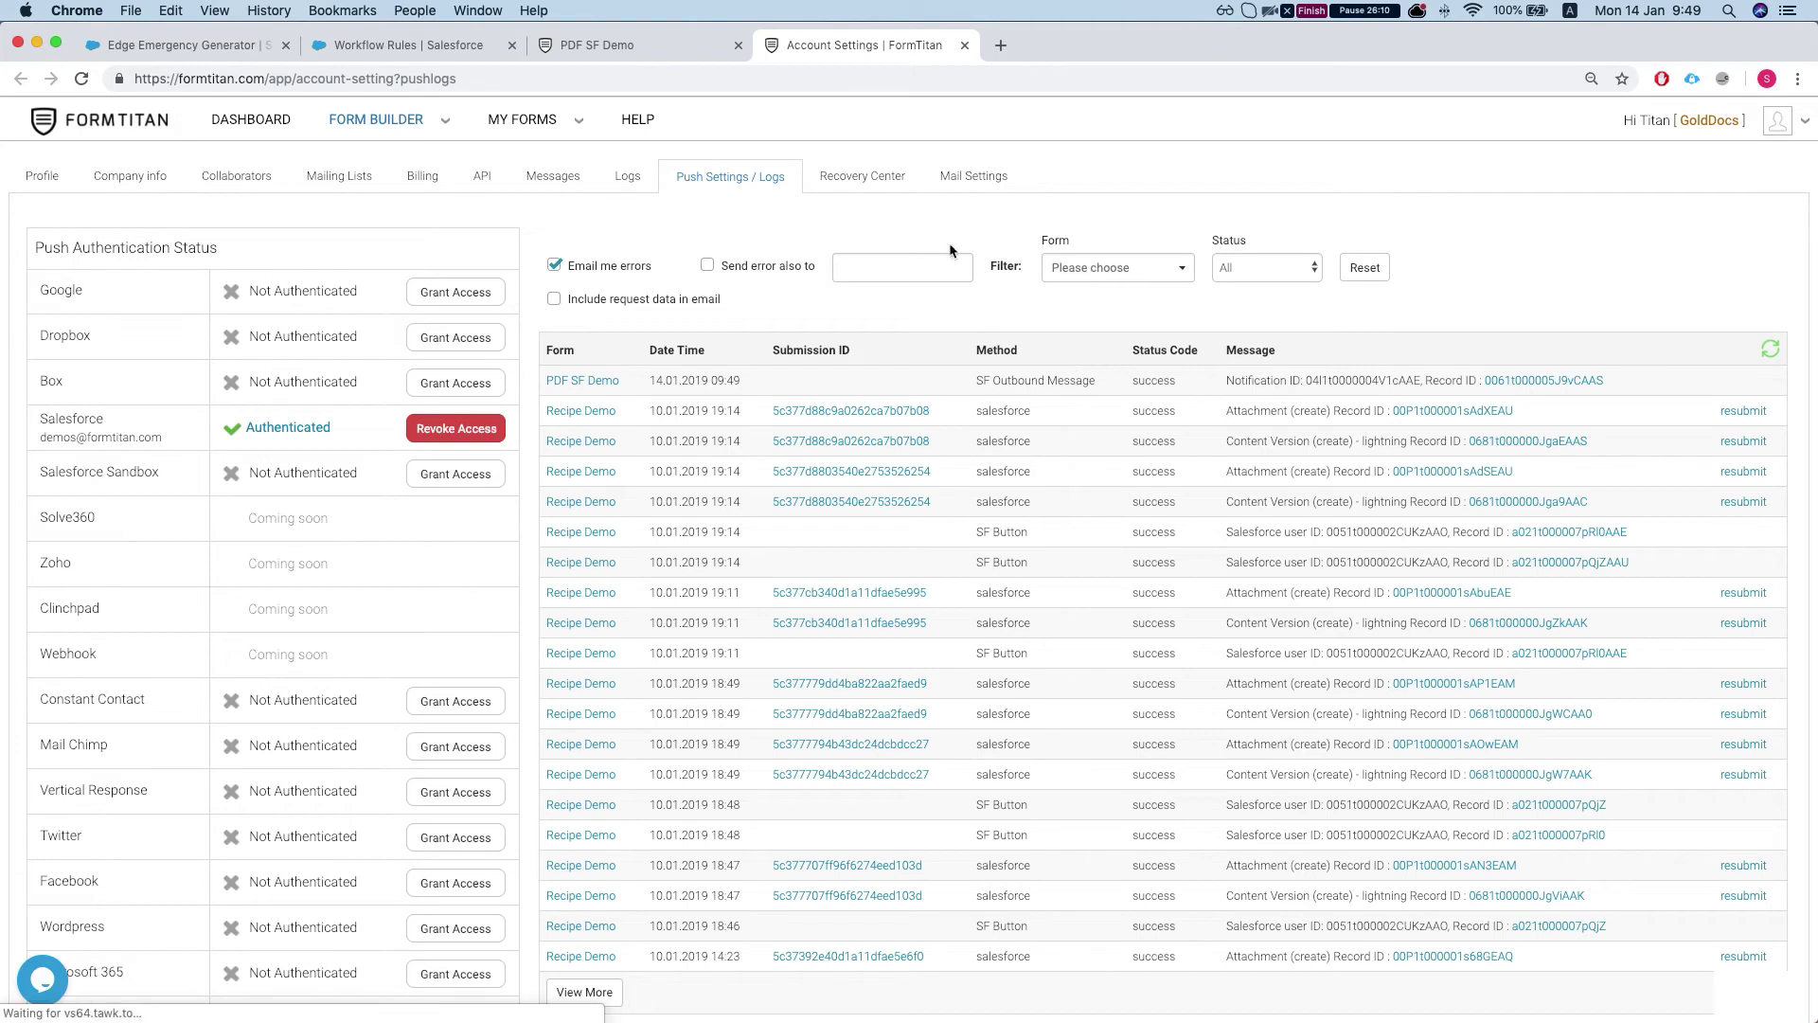
left_click(591, 46)
left_click(1636, 271)
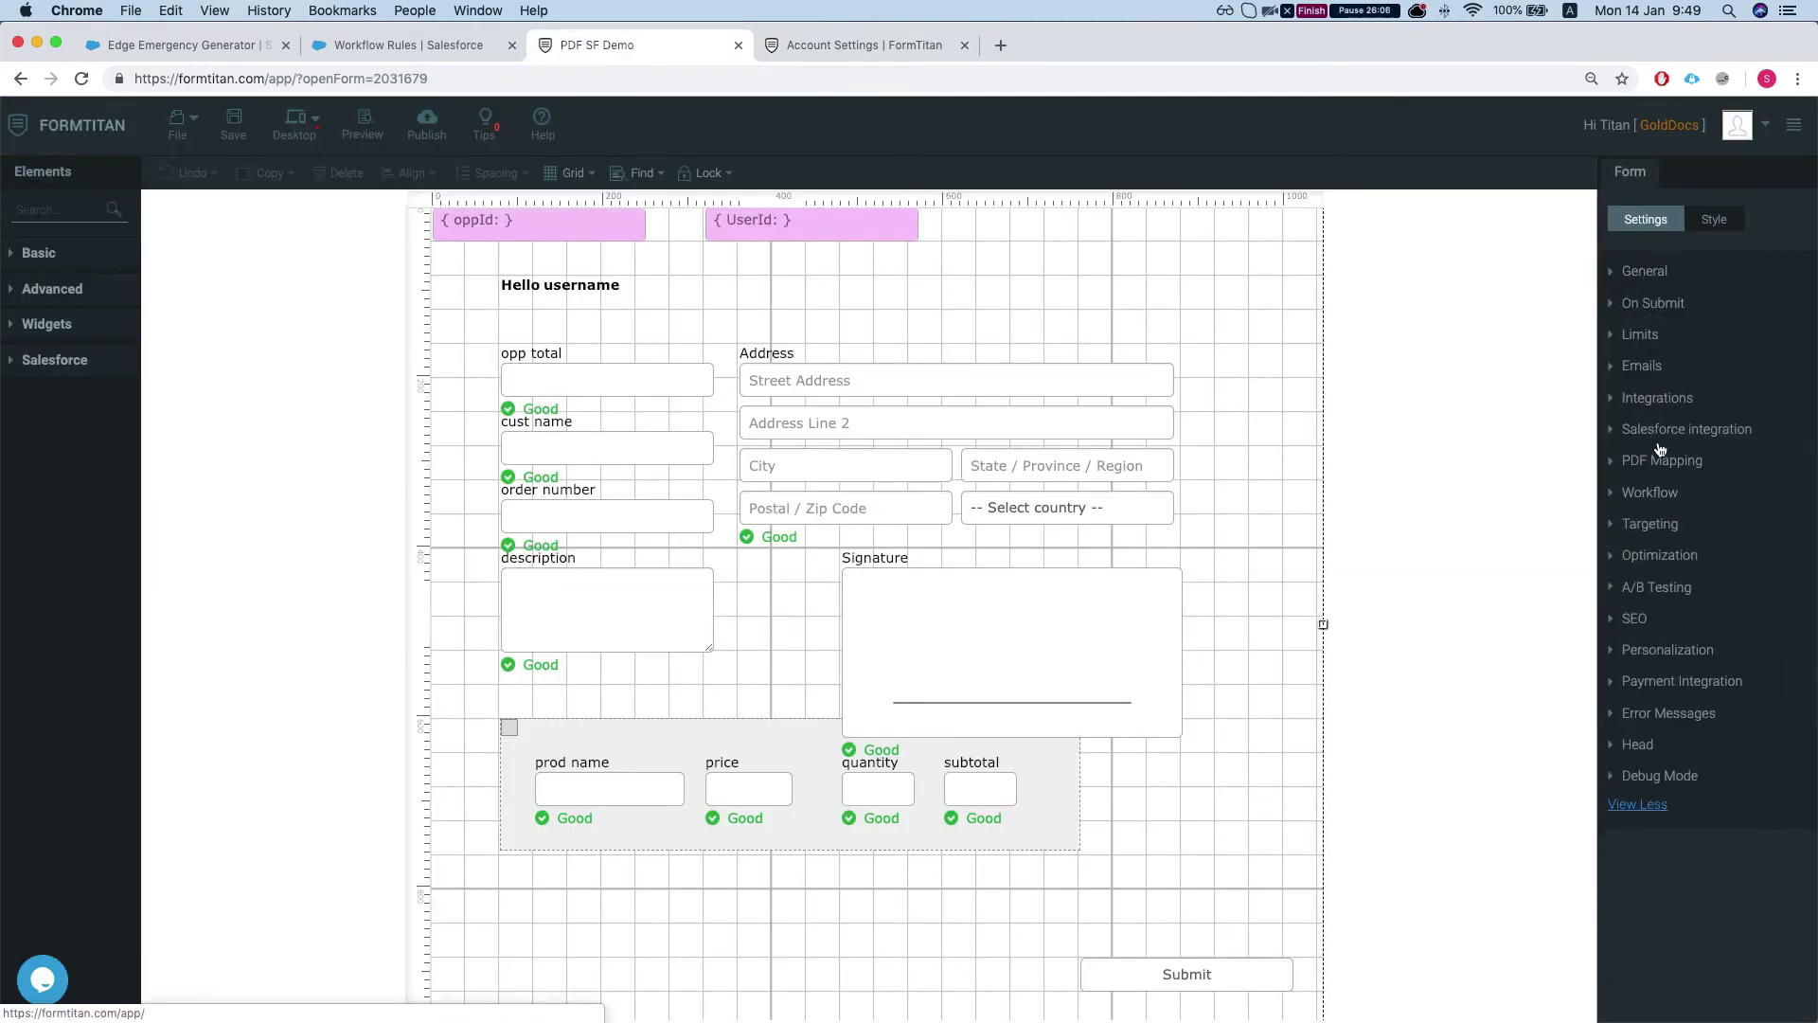
Open the #1 Attachment push mapping and filter it to show only mandatory fields
left_click(1667, 431)
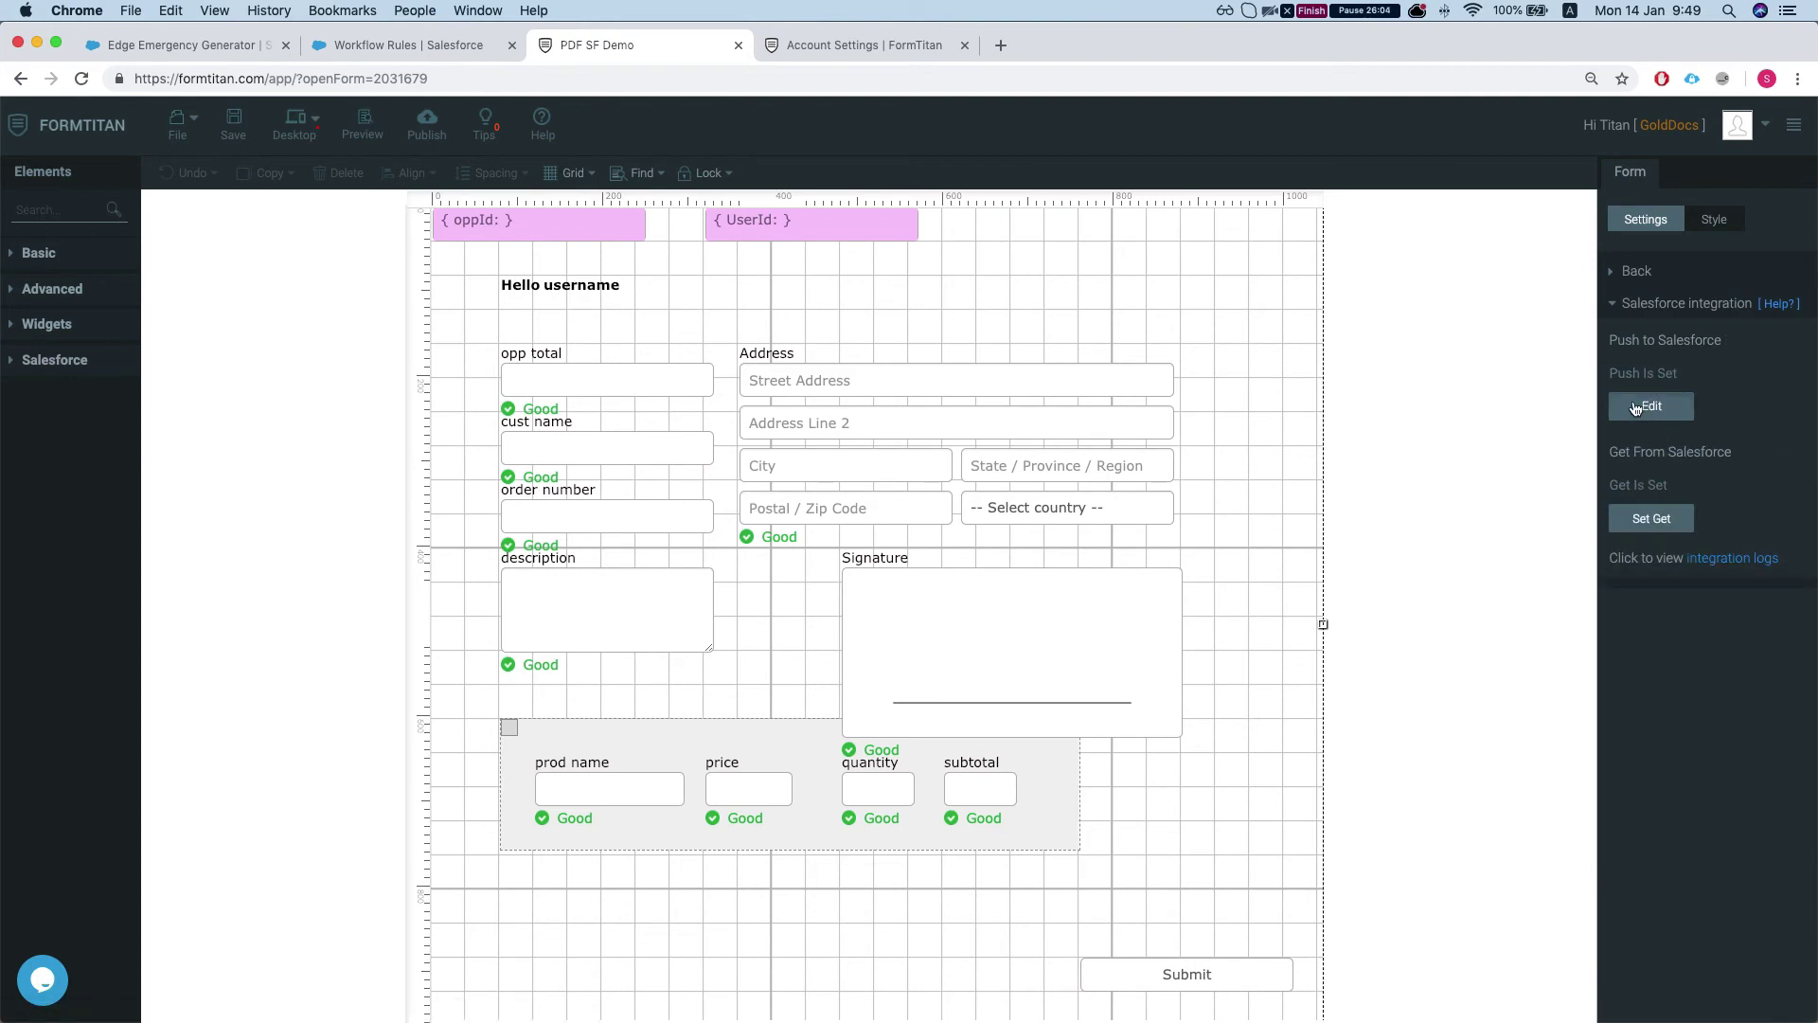
left_click(1652, 405)
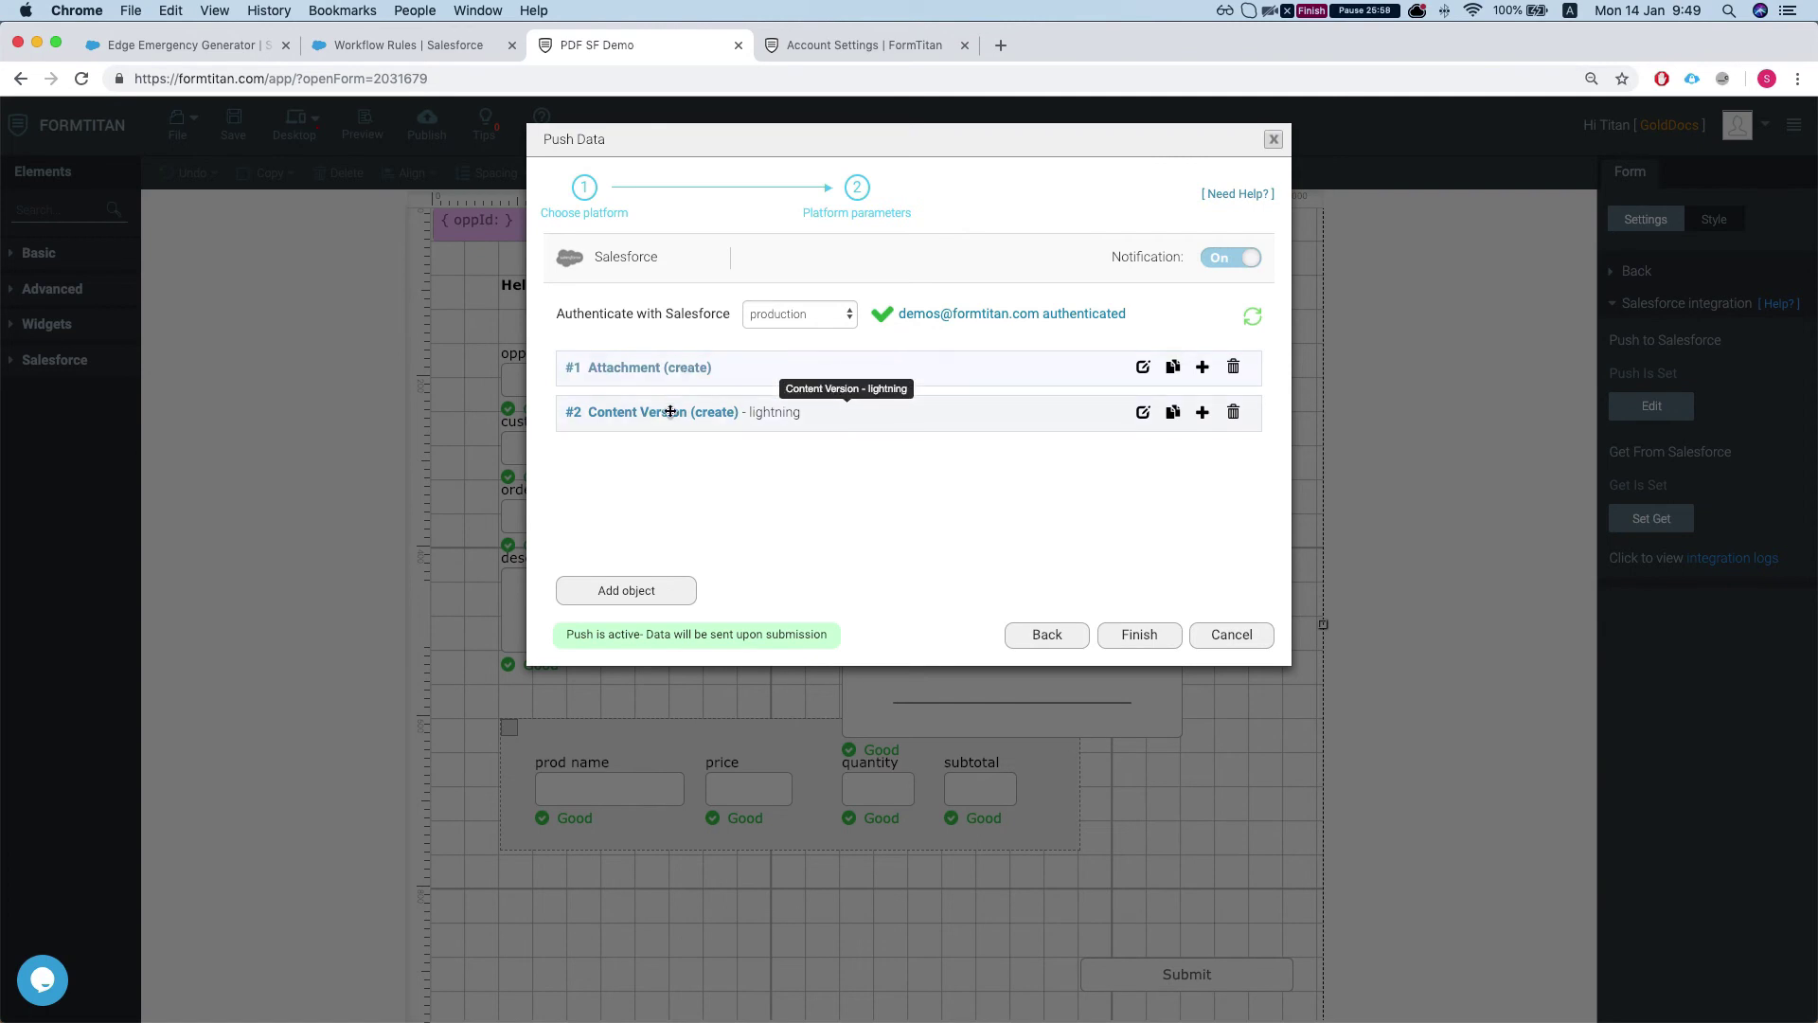
left_click(1142, 368)
left_click(612, 363)
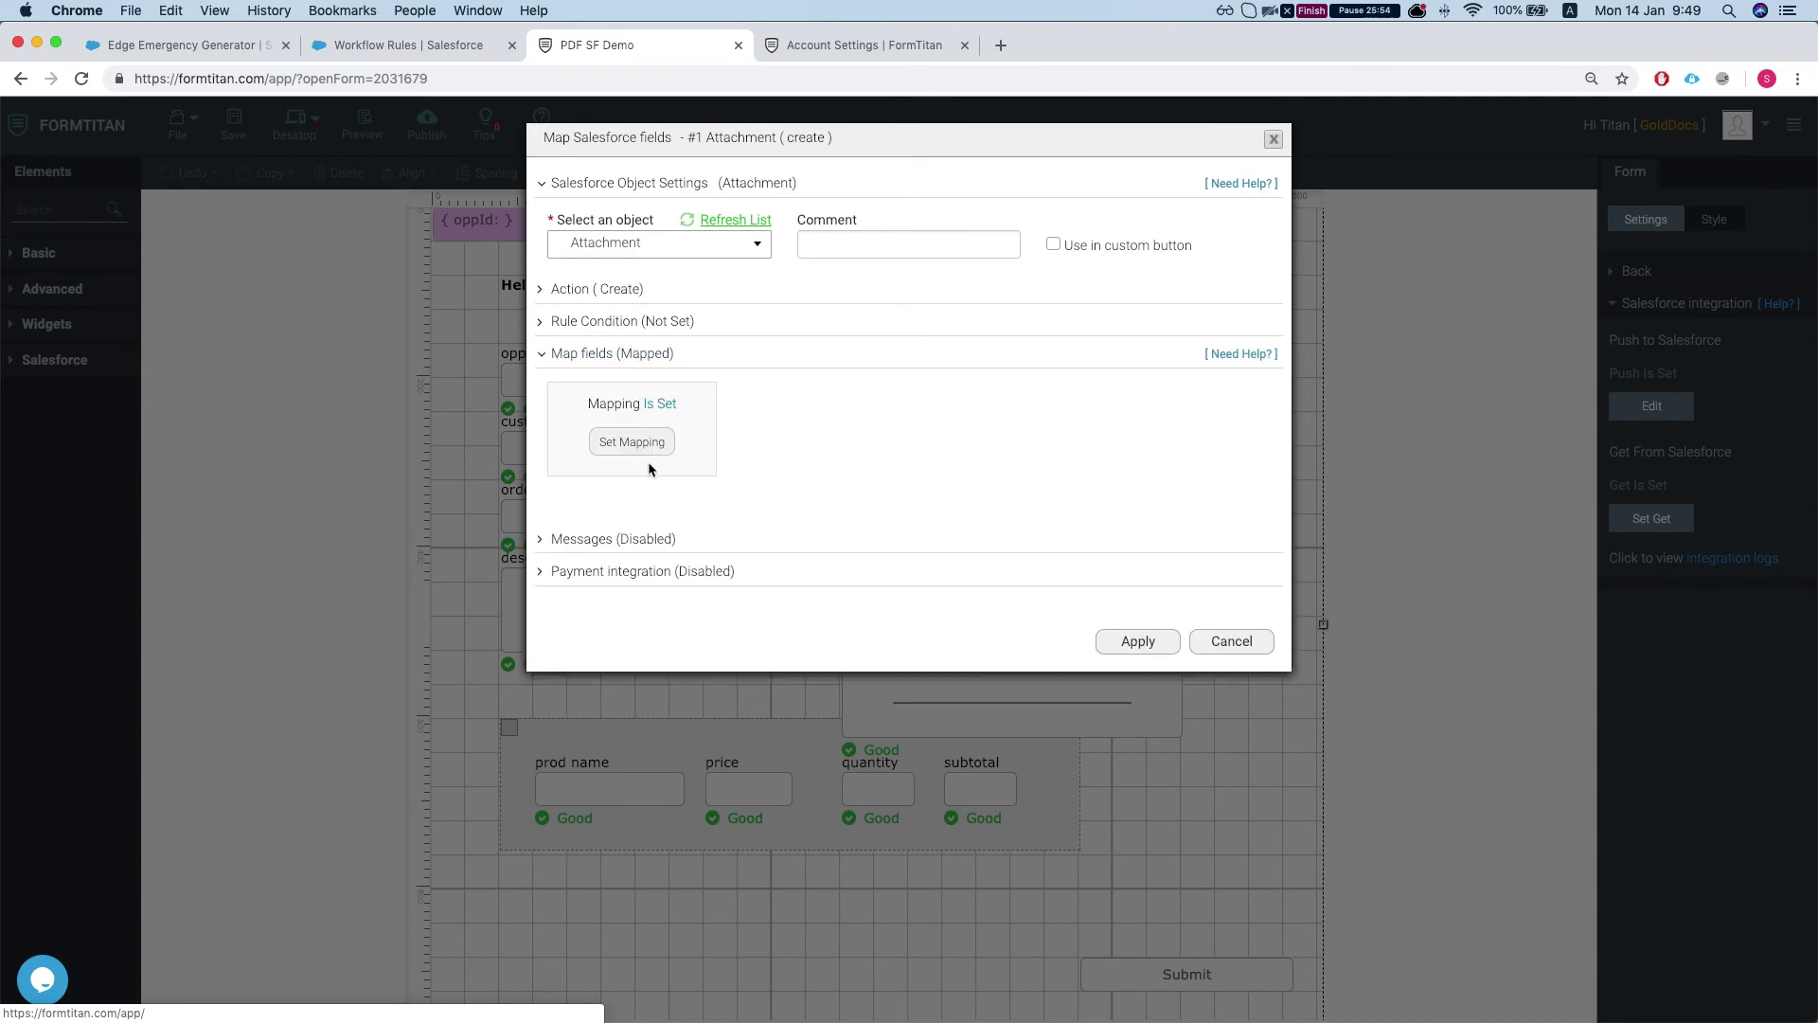
left_click(648, 462)
left_click(1282, 237)
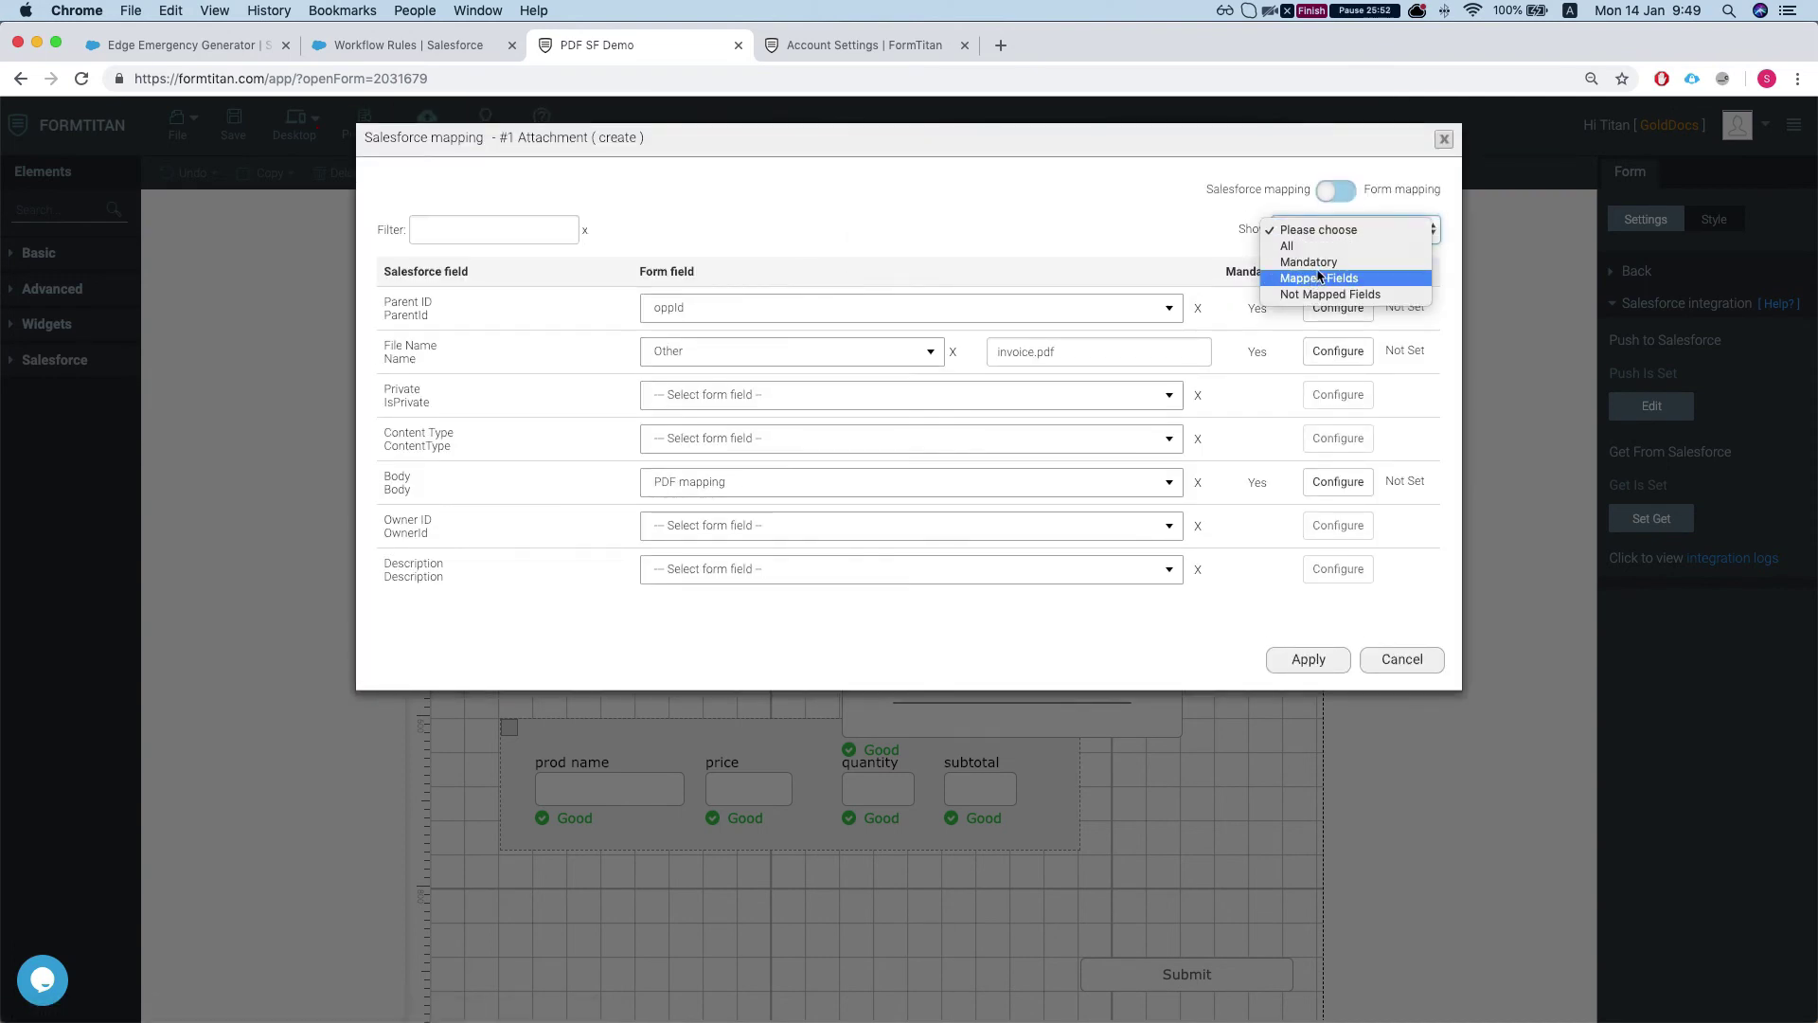
left_click(1308, 261)
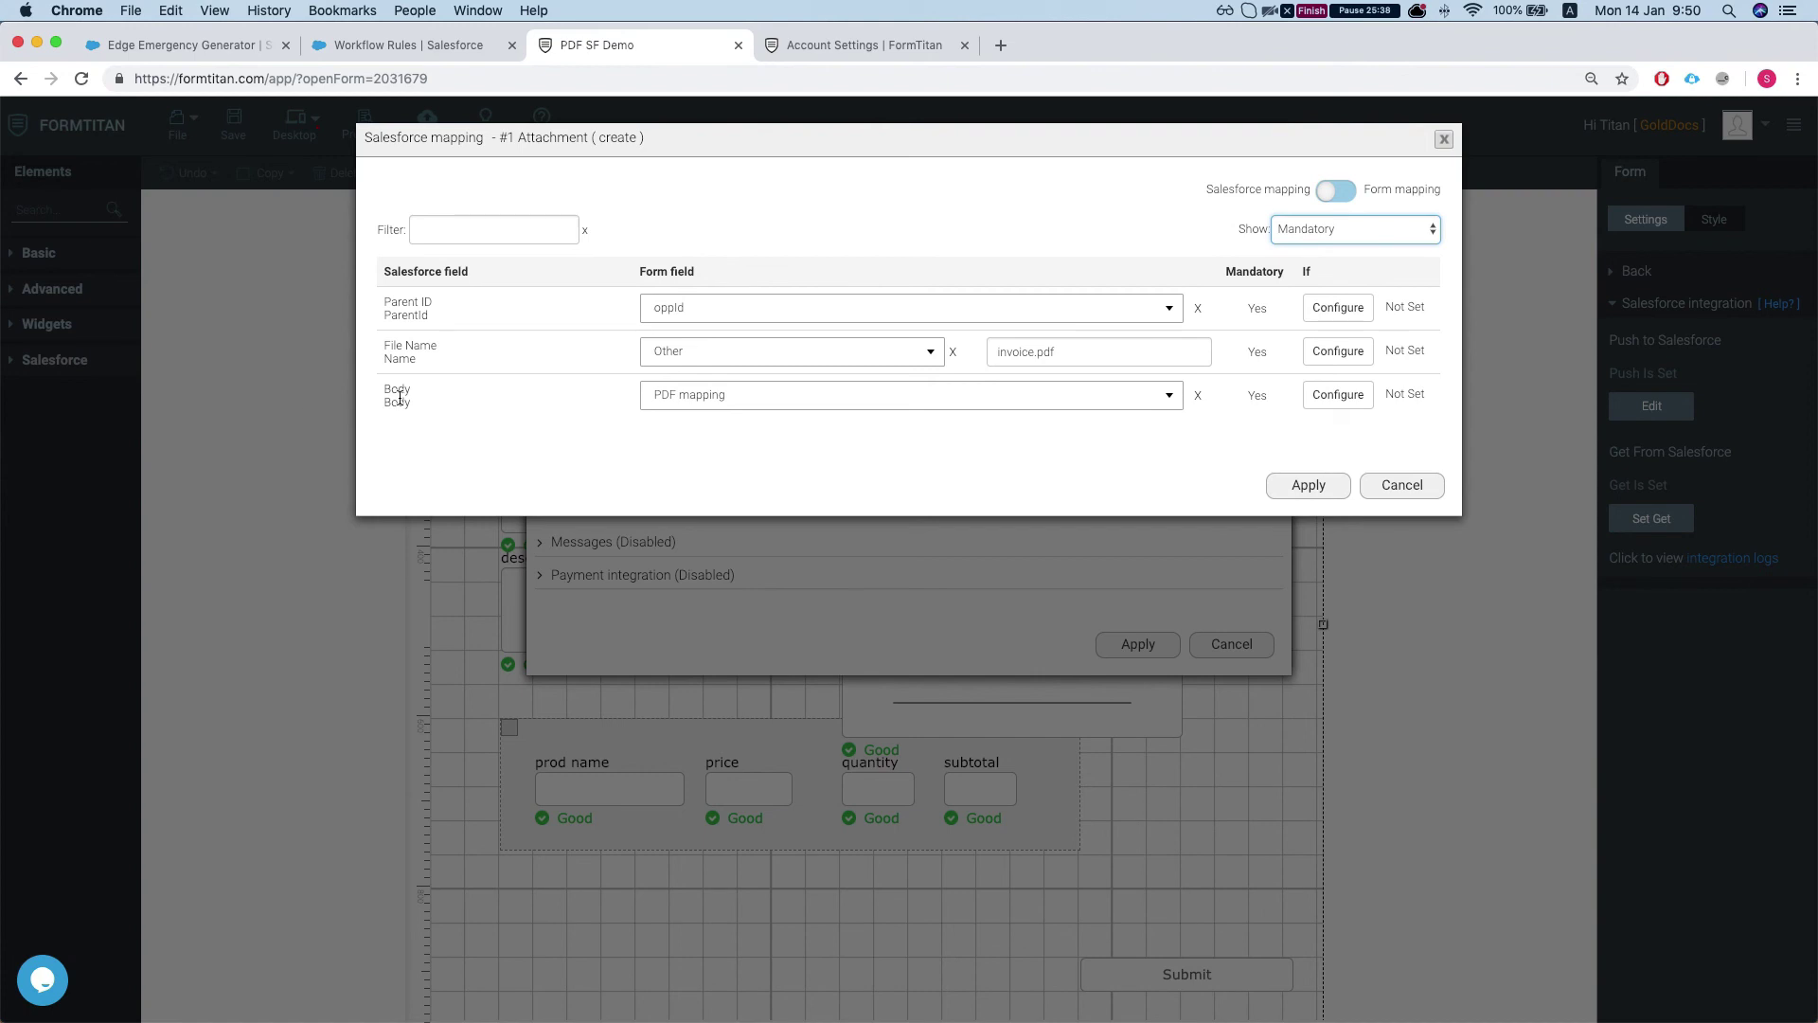
Check the Body field mapping, cancel out without changes, and reload the push logs
left_click_drag(381, 393, 409, 402)
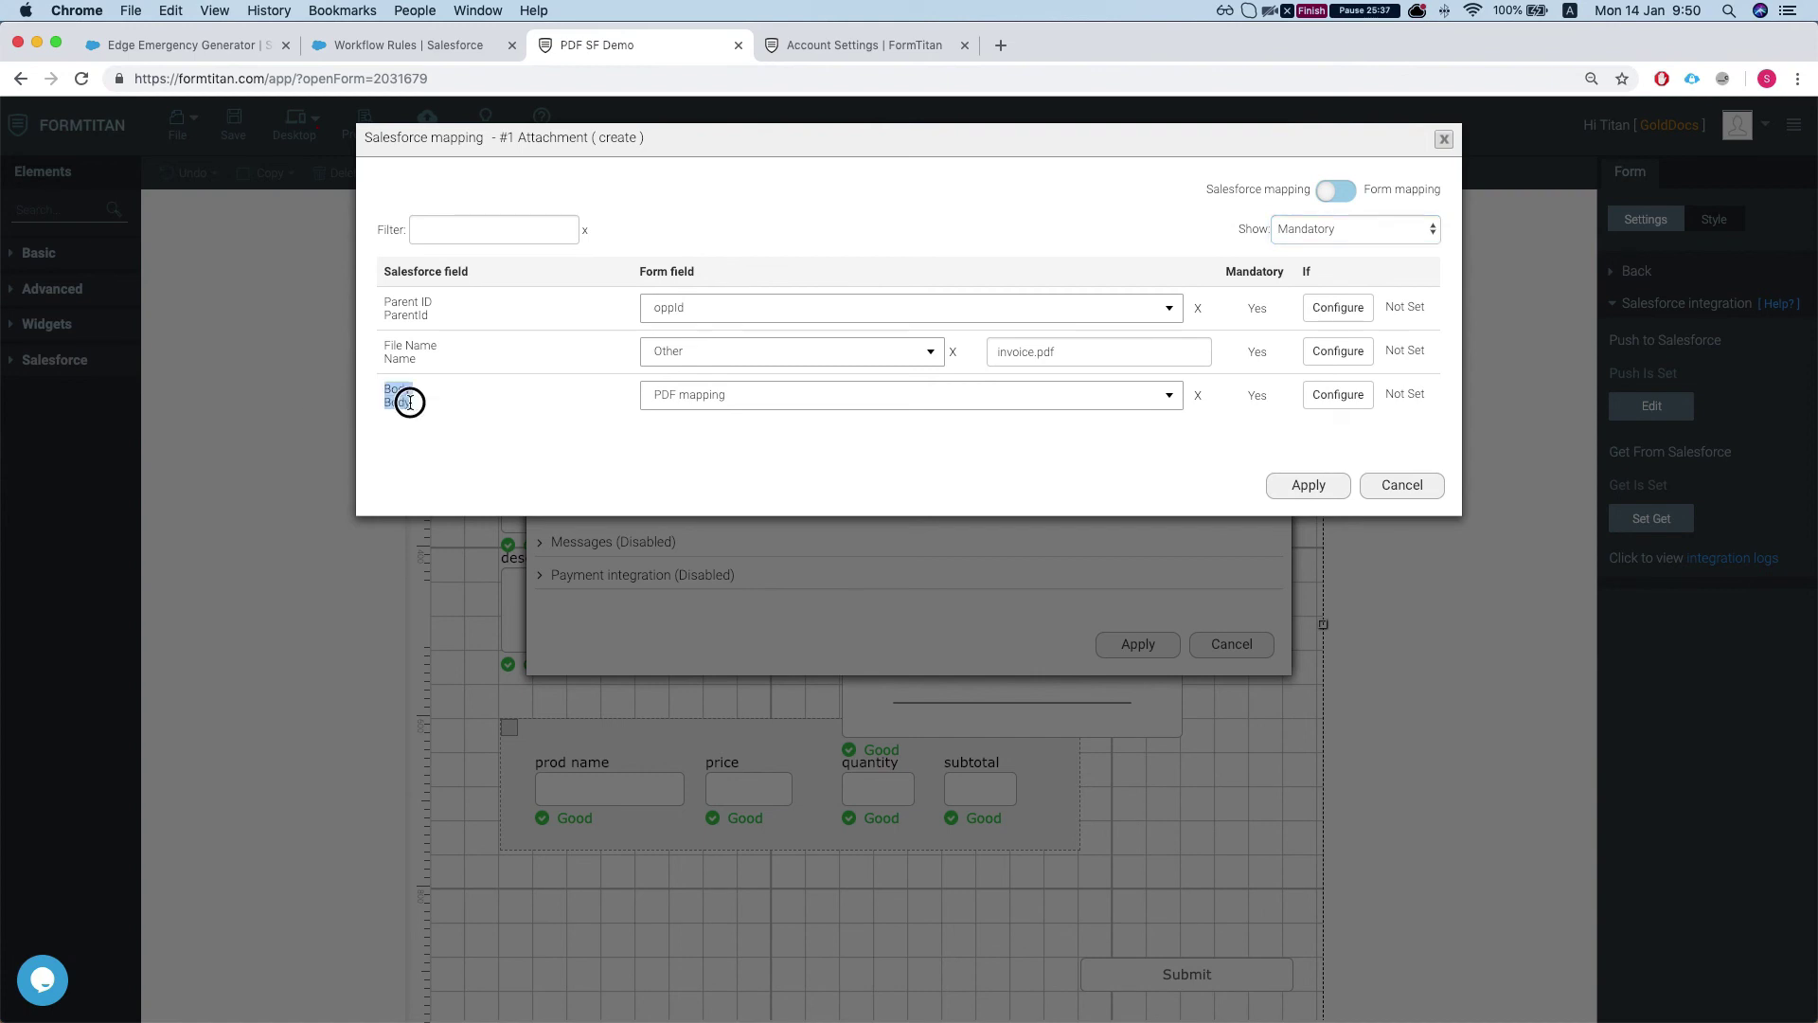
left_click(1420, 484)
left_click(1231, 644)
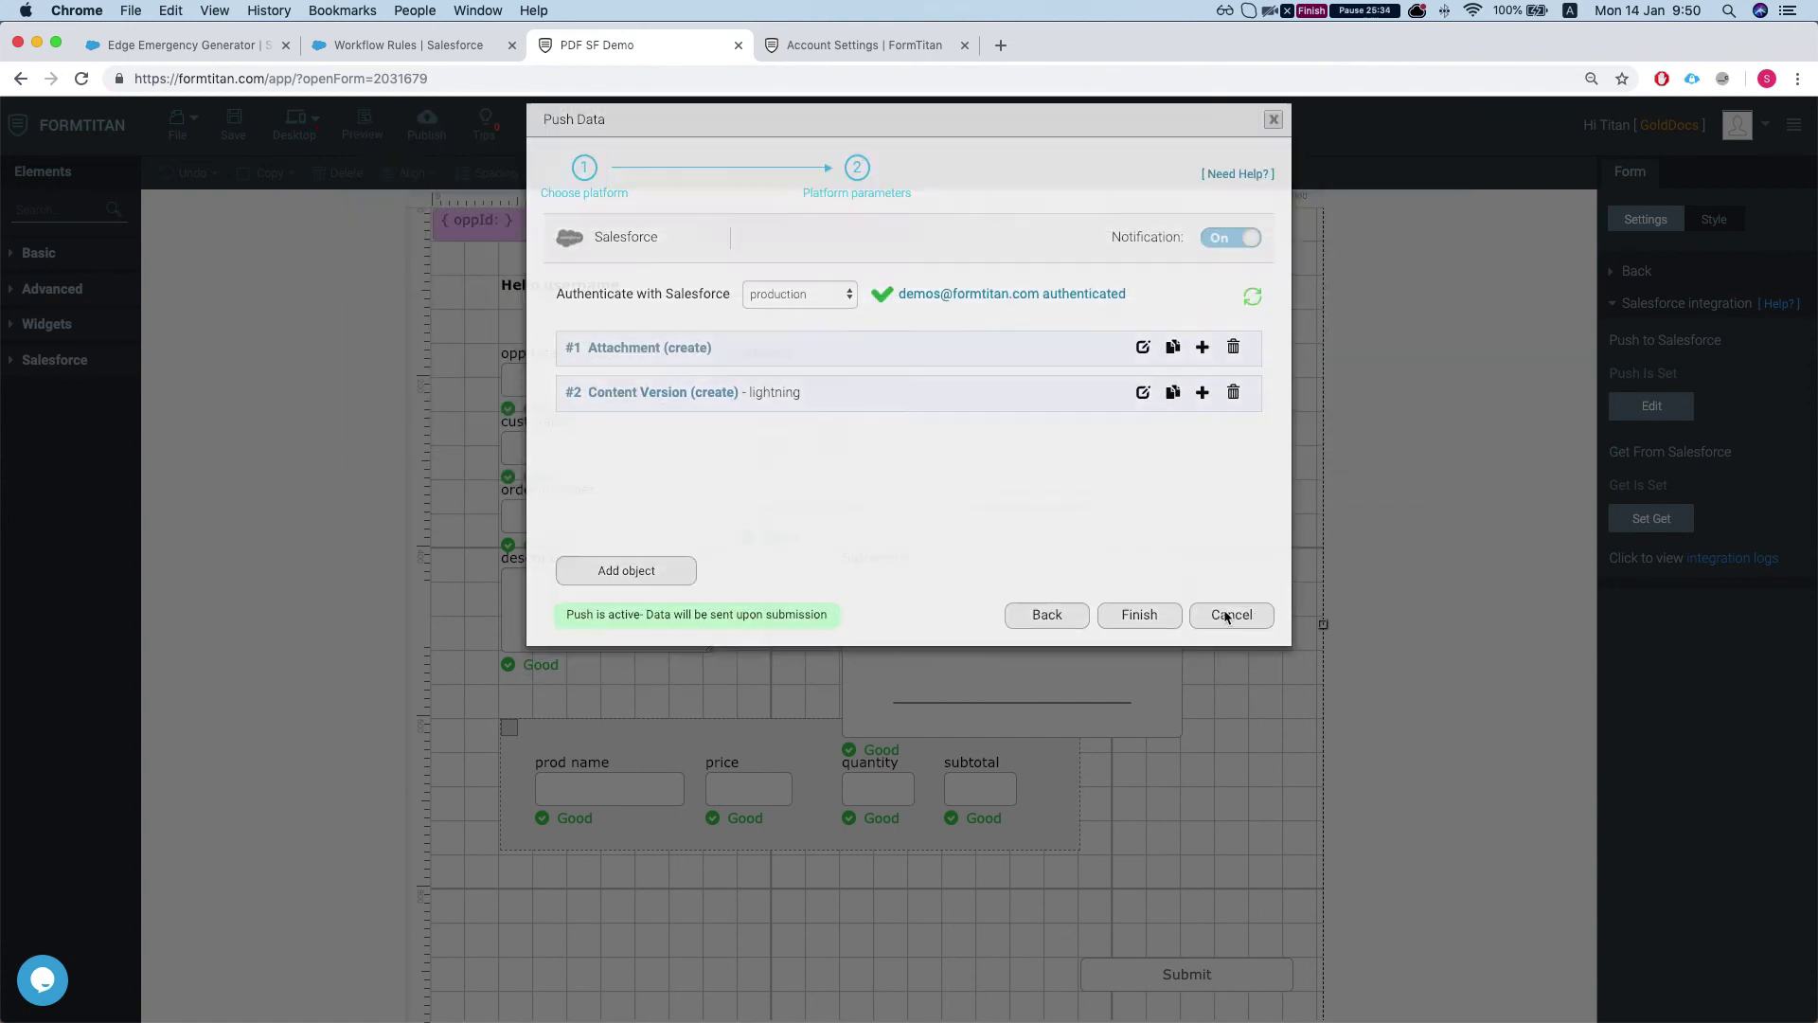
left_click(1226, 617)
left_click(864, 44)
key("super+r")
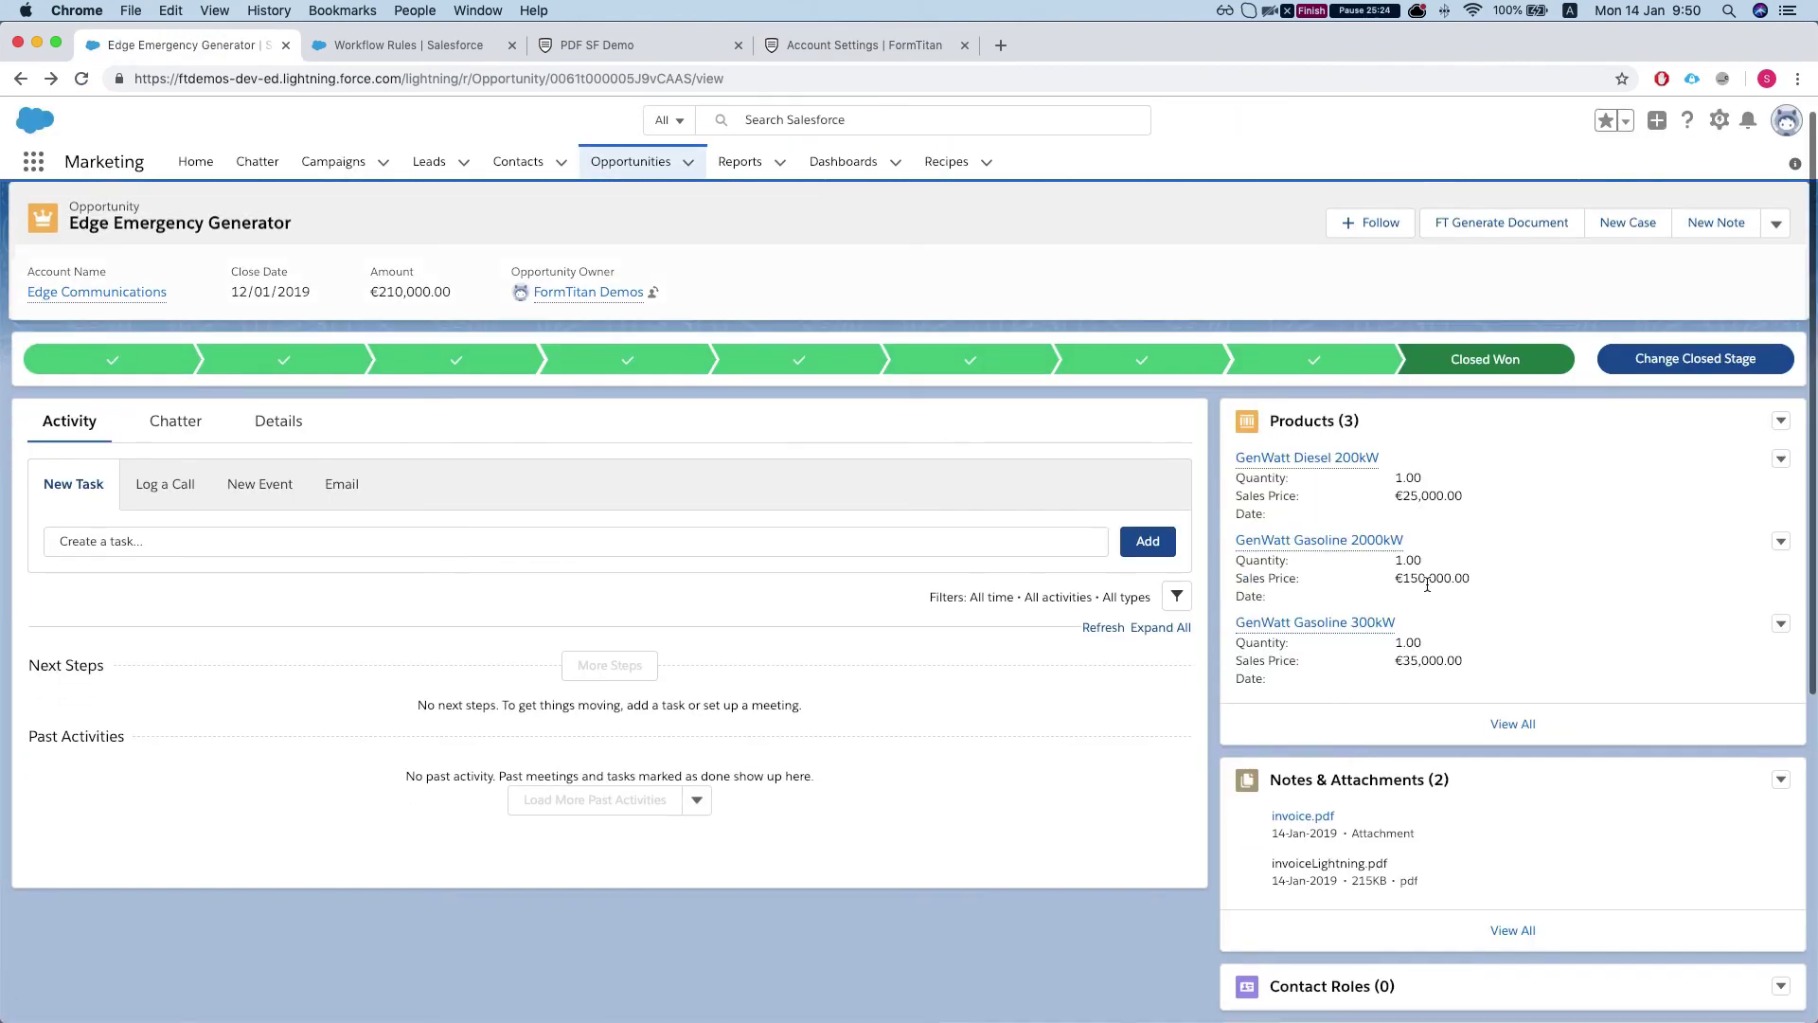
Preview the invoiceLightning.pdf attachment on the Edge Emergency Generator opportunity, then close the preview
scroll(1398, 588, "down", 3)
scroll(1321, 674, "down", 1)
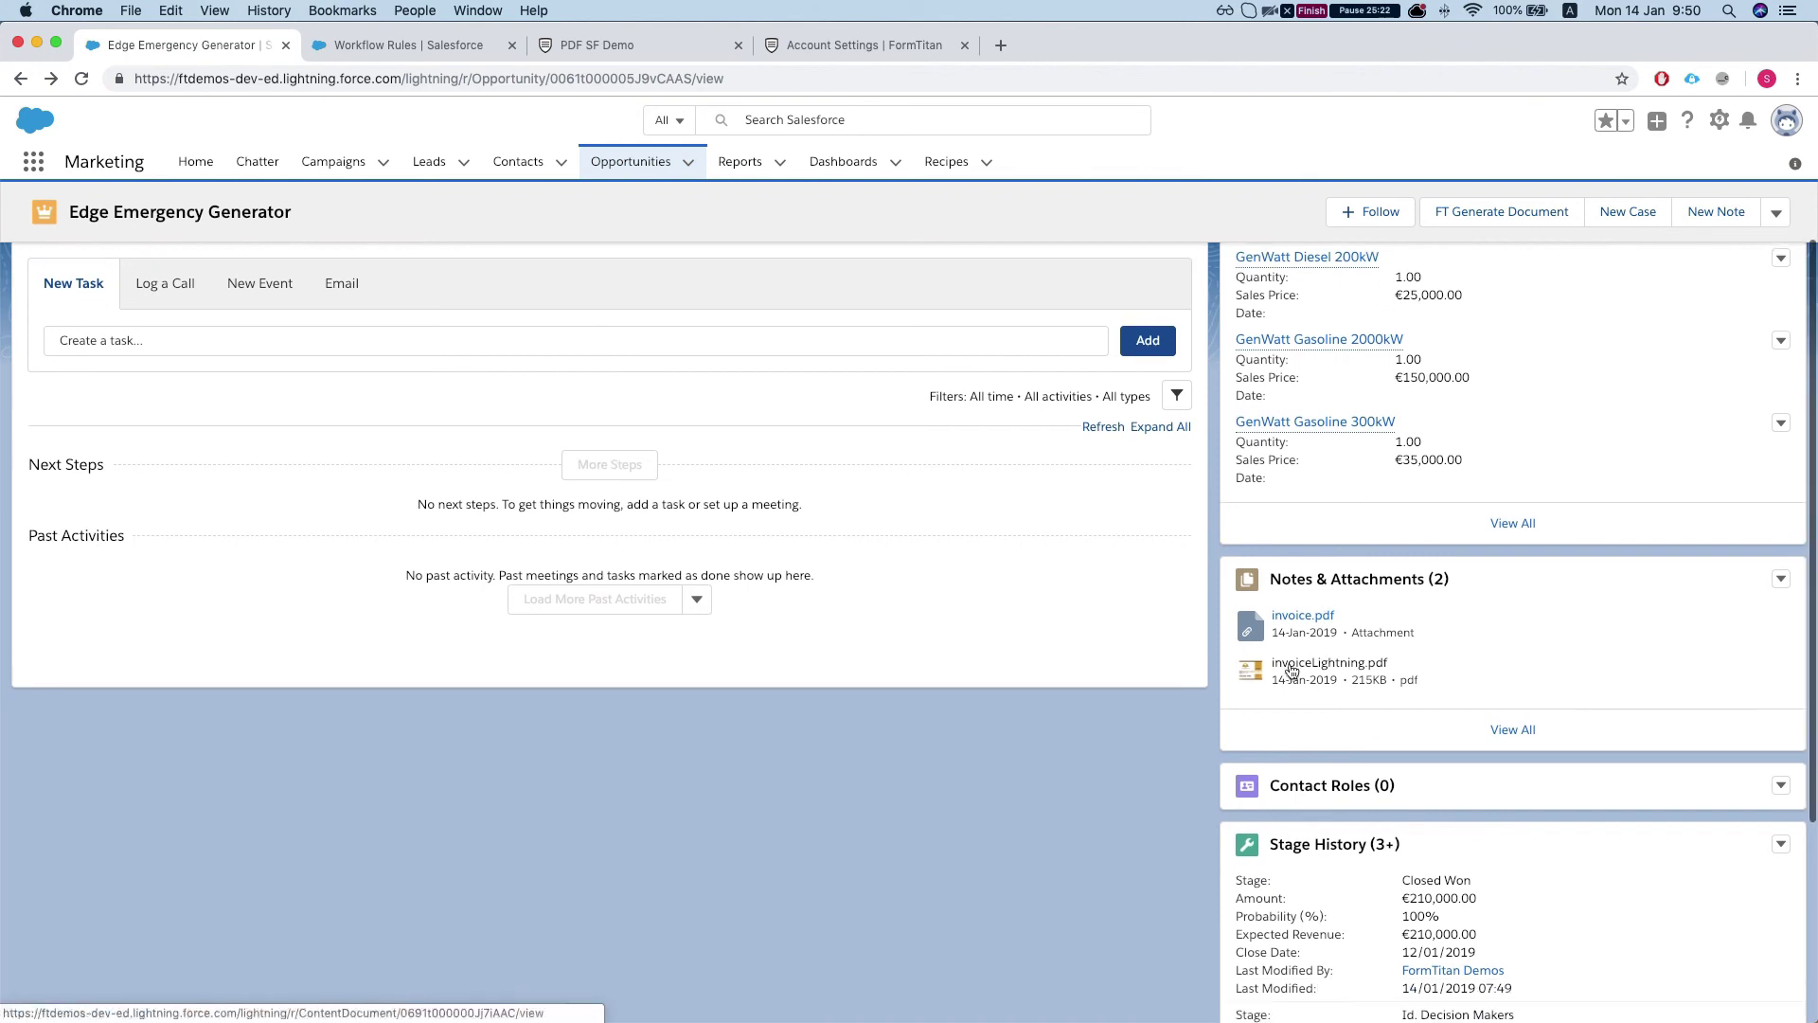
scroll(1295, 666, "down", 1)
left_click(1310, 652)
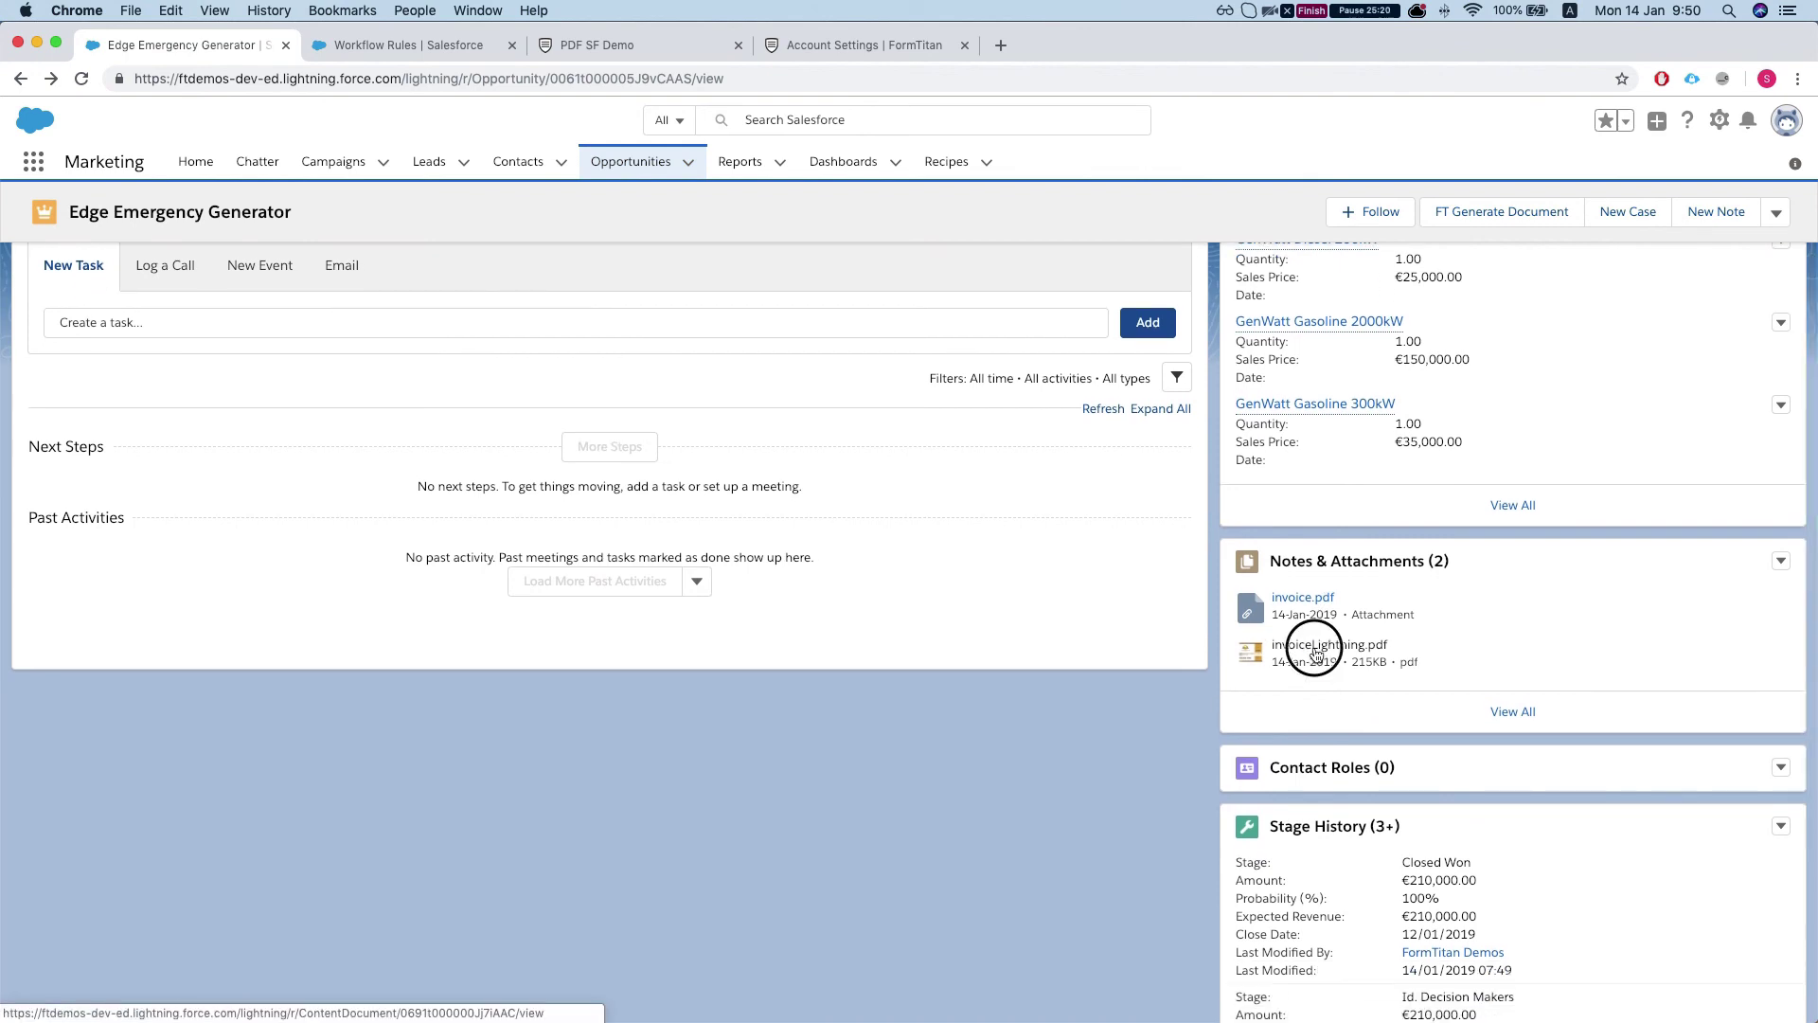
scroll(907, 572, "down", 3)
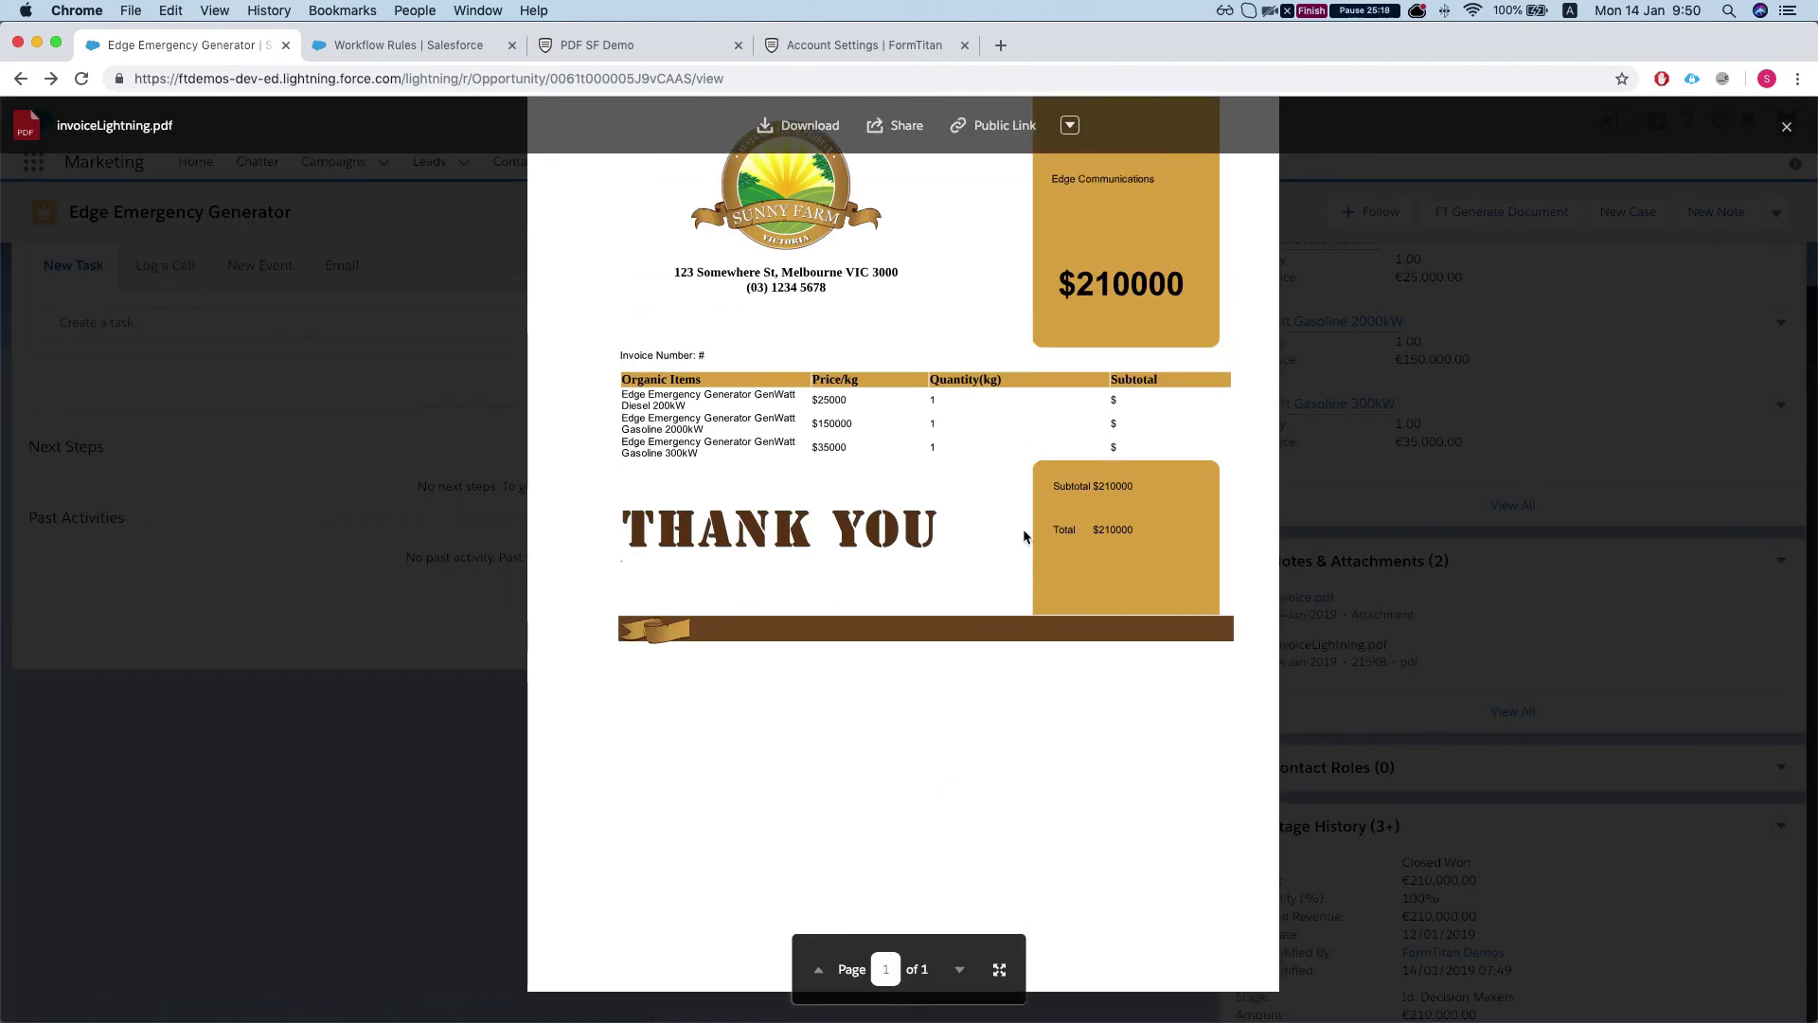
scroll(887, 571, "up", 3)
left_click(1398, 632)
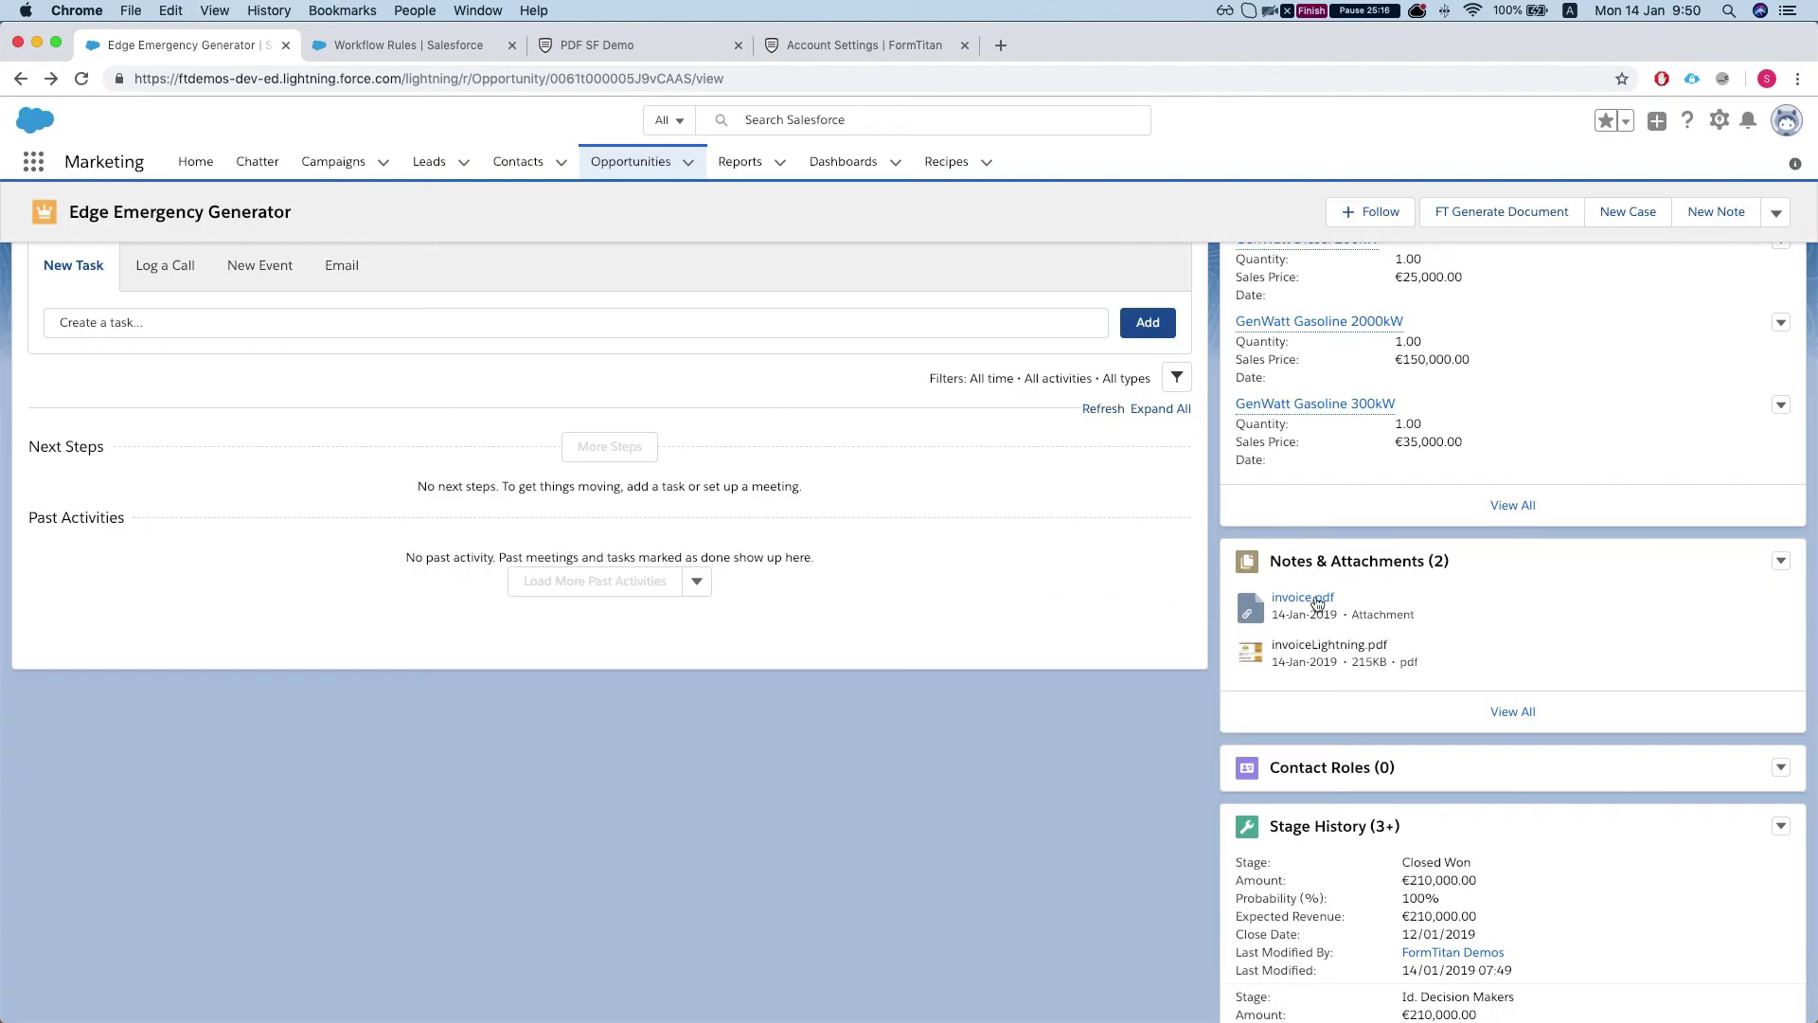